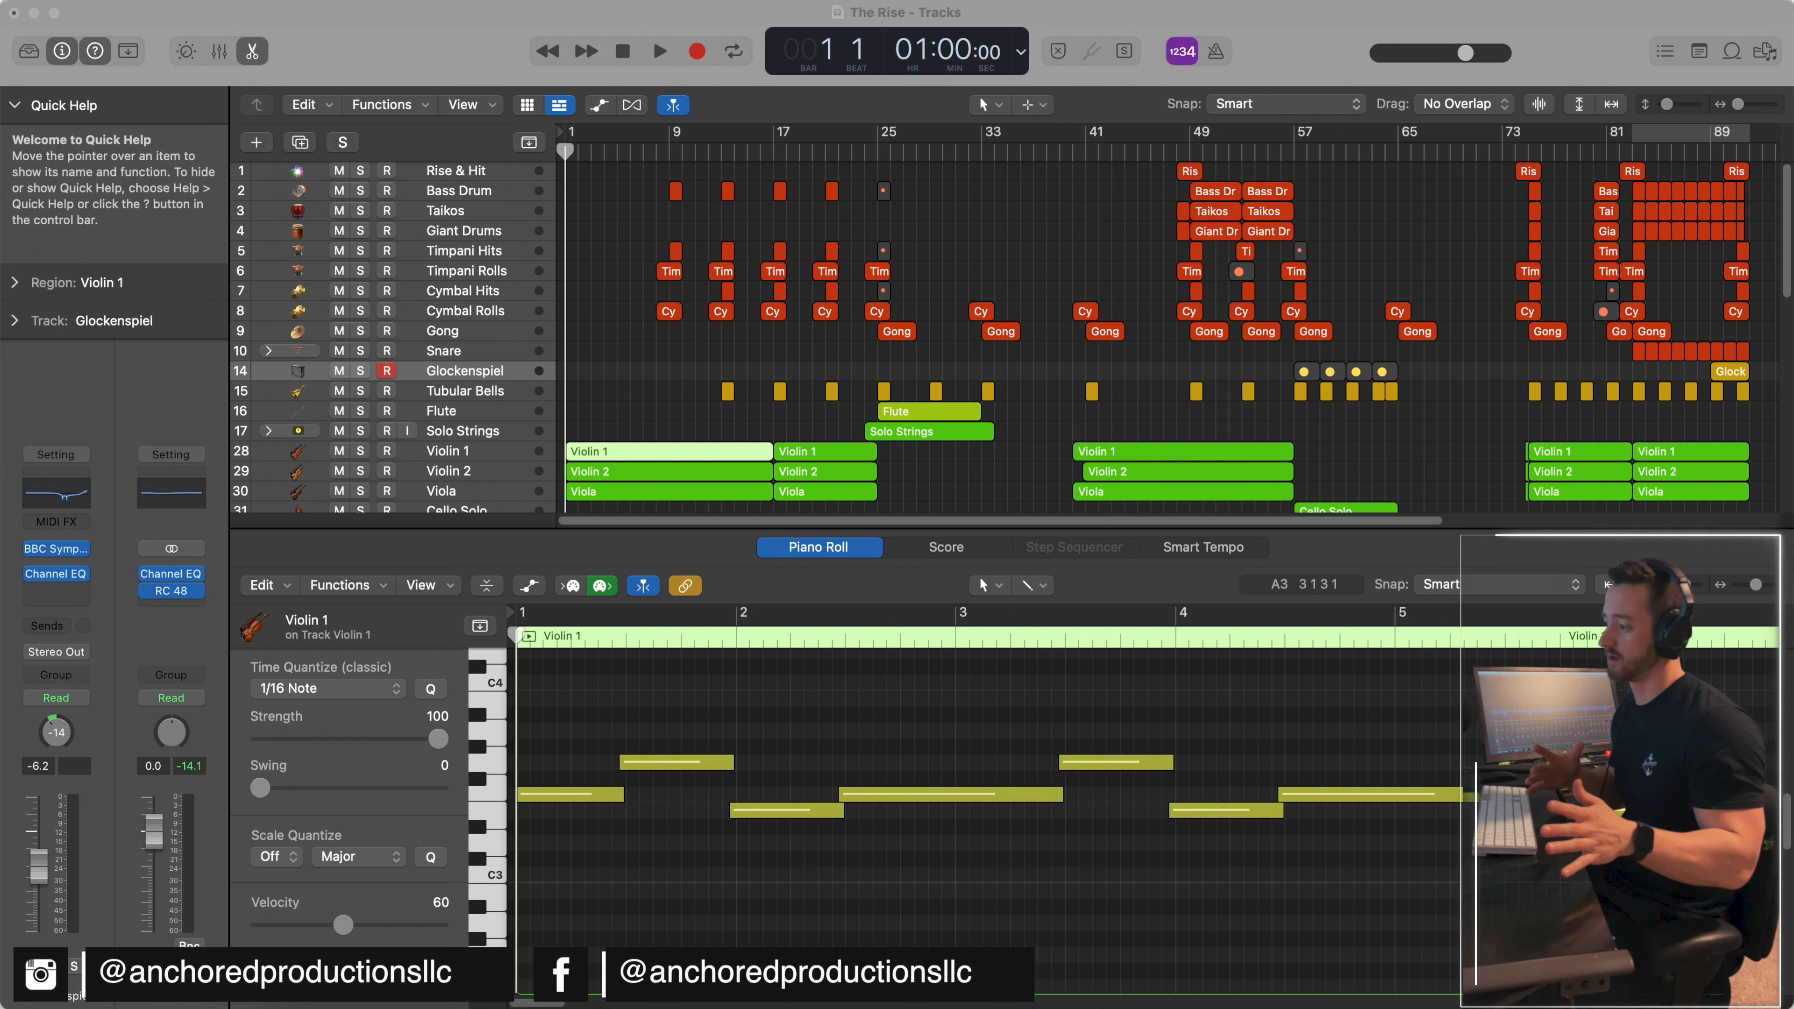
Step: Hide the Piano Roll editor pane so the tracks area fills the main window
left_click(856, 732)
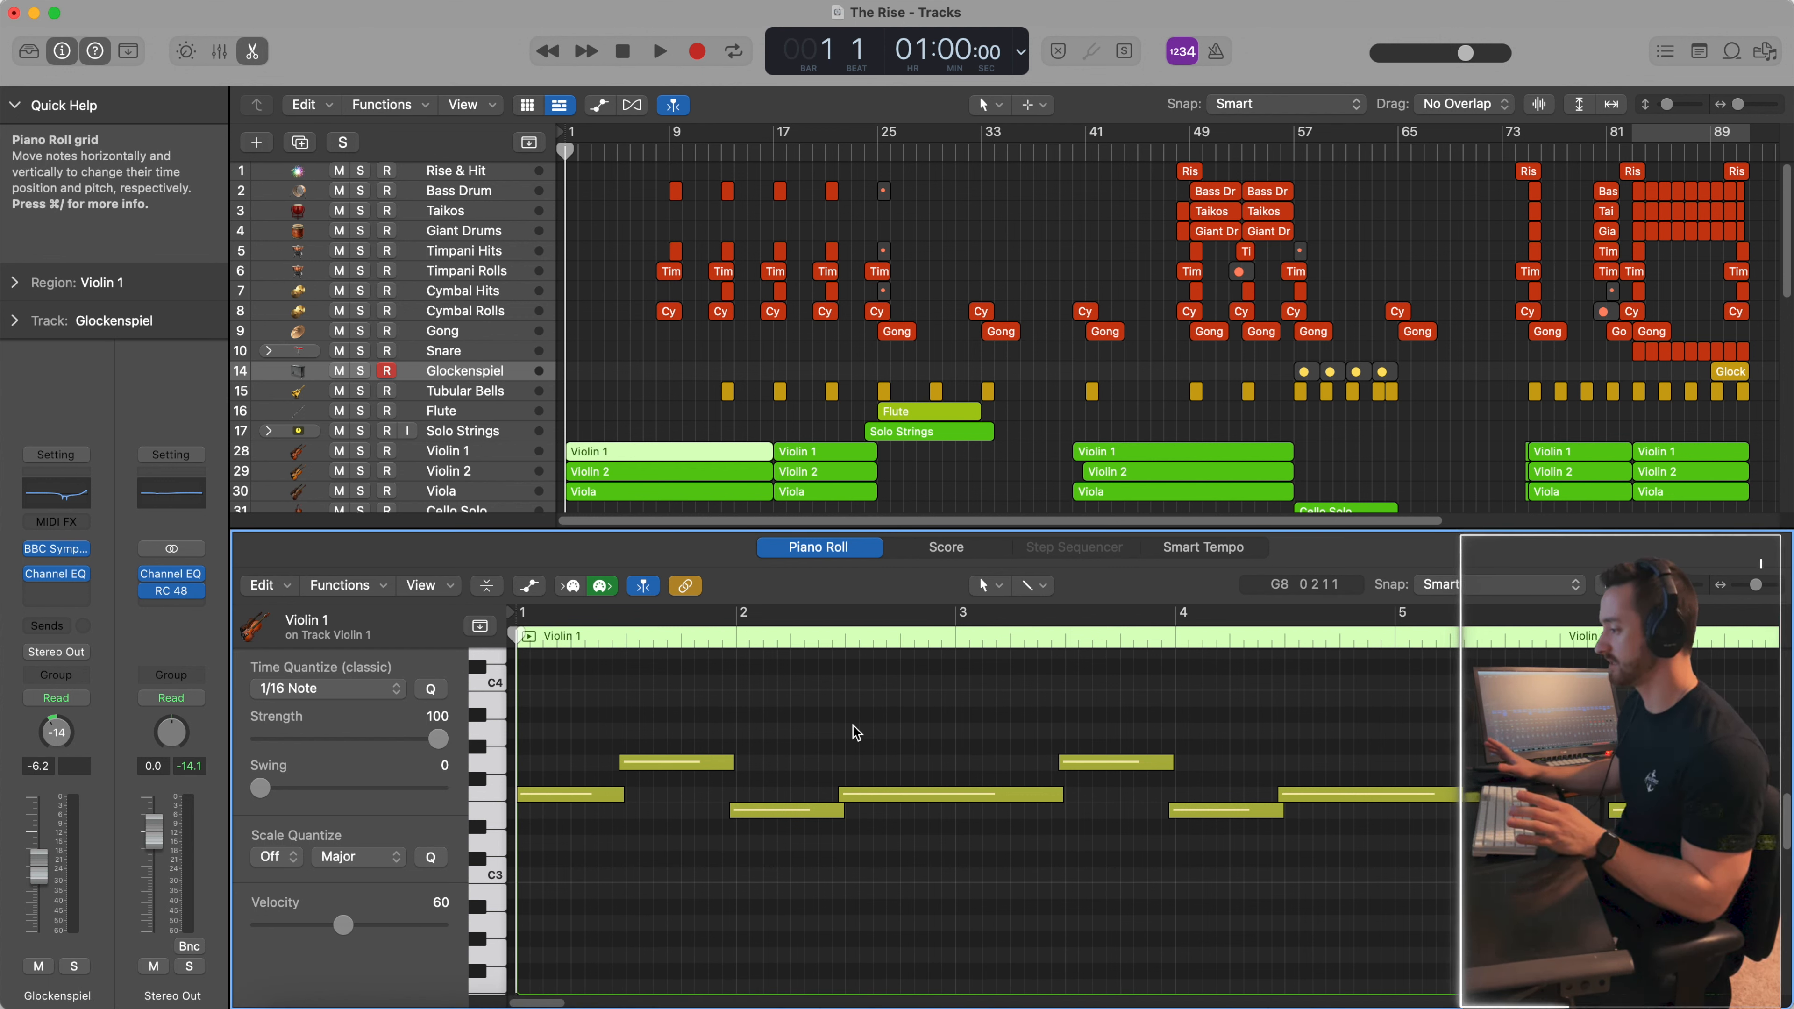
scroll(856, 732, "down", 1)
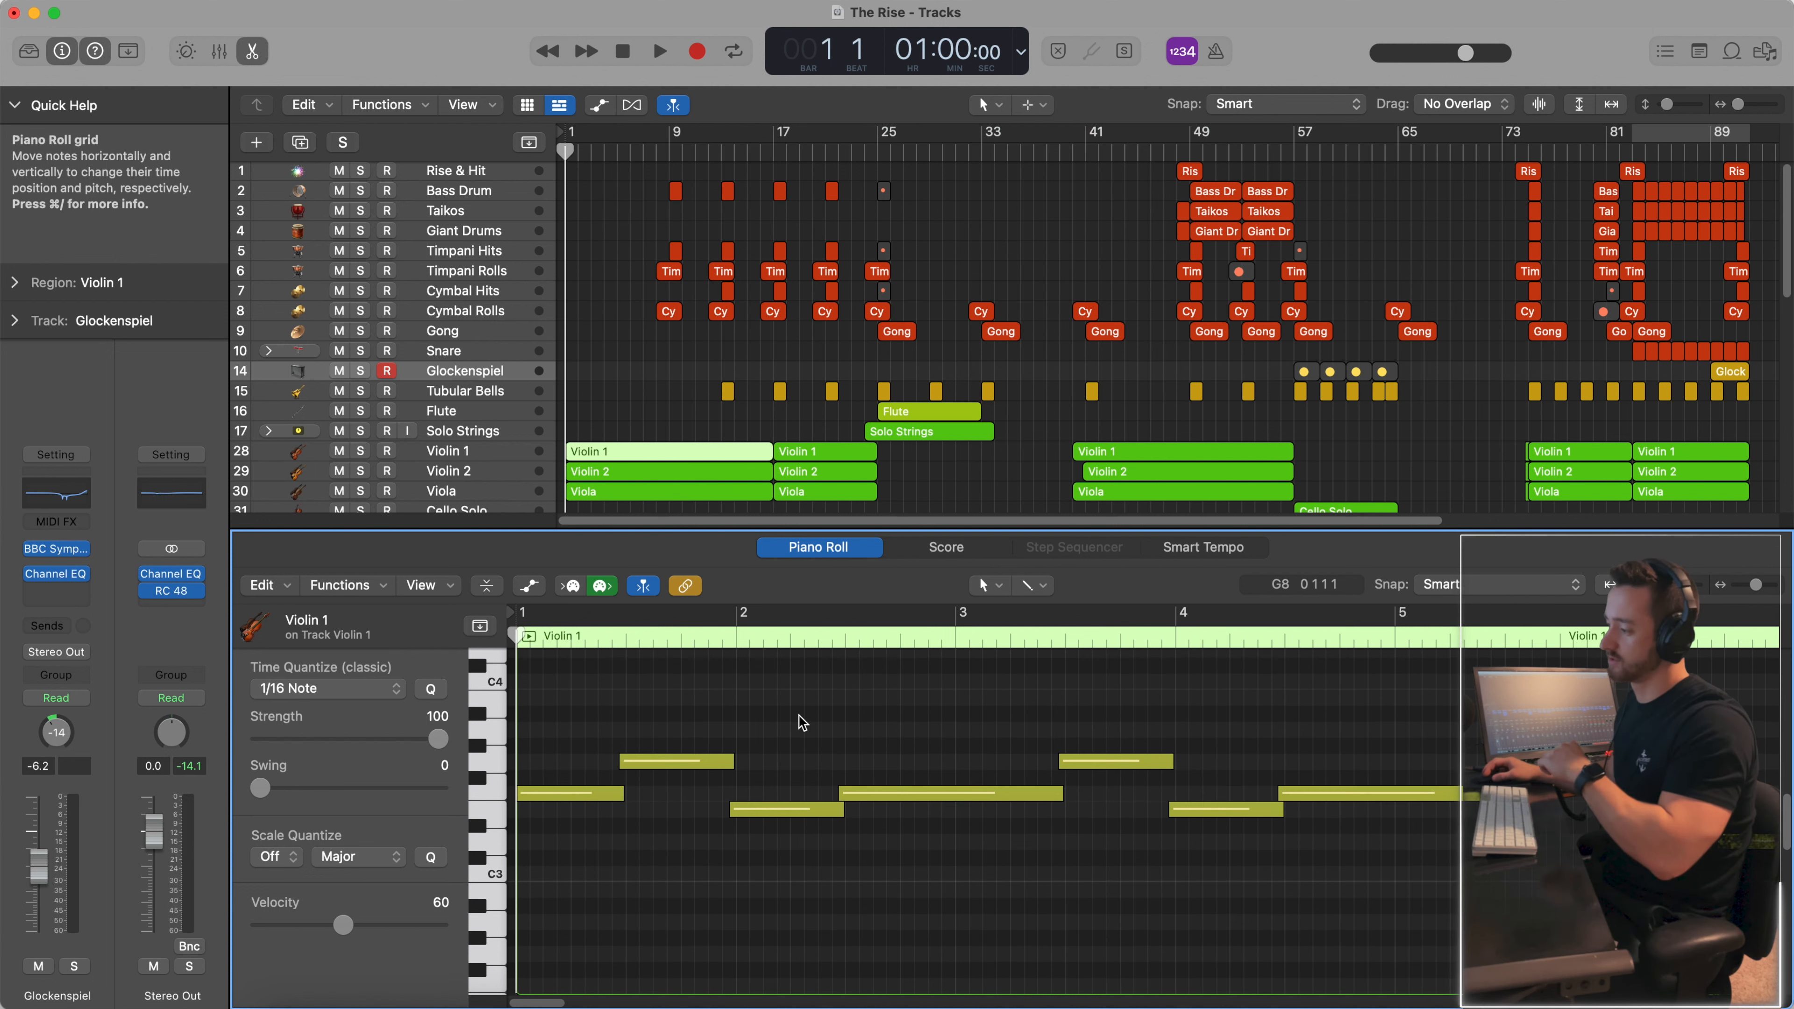
key("e")
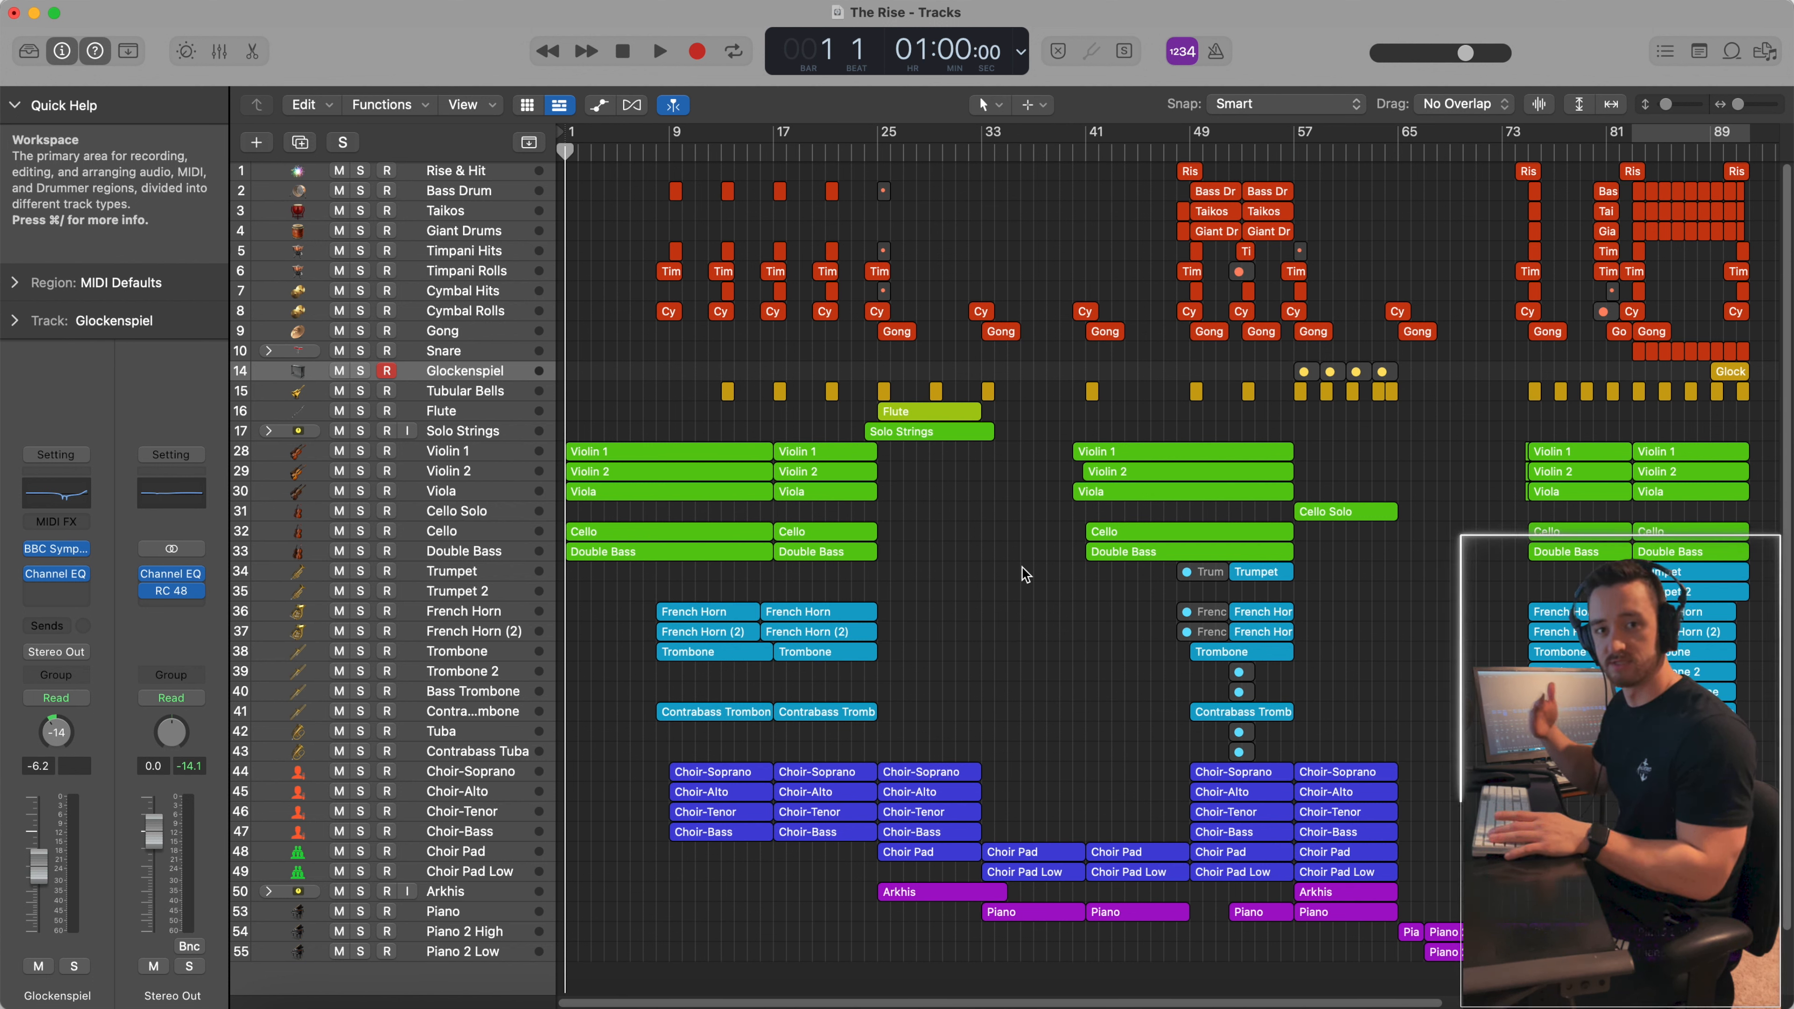
Step: Open a second Tracks window, enlarge it to show more of the arrangement, and close it
key("super+1")
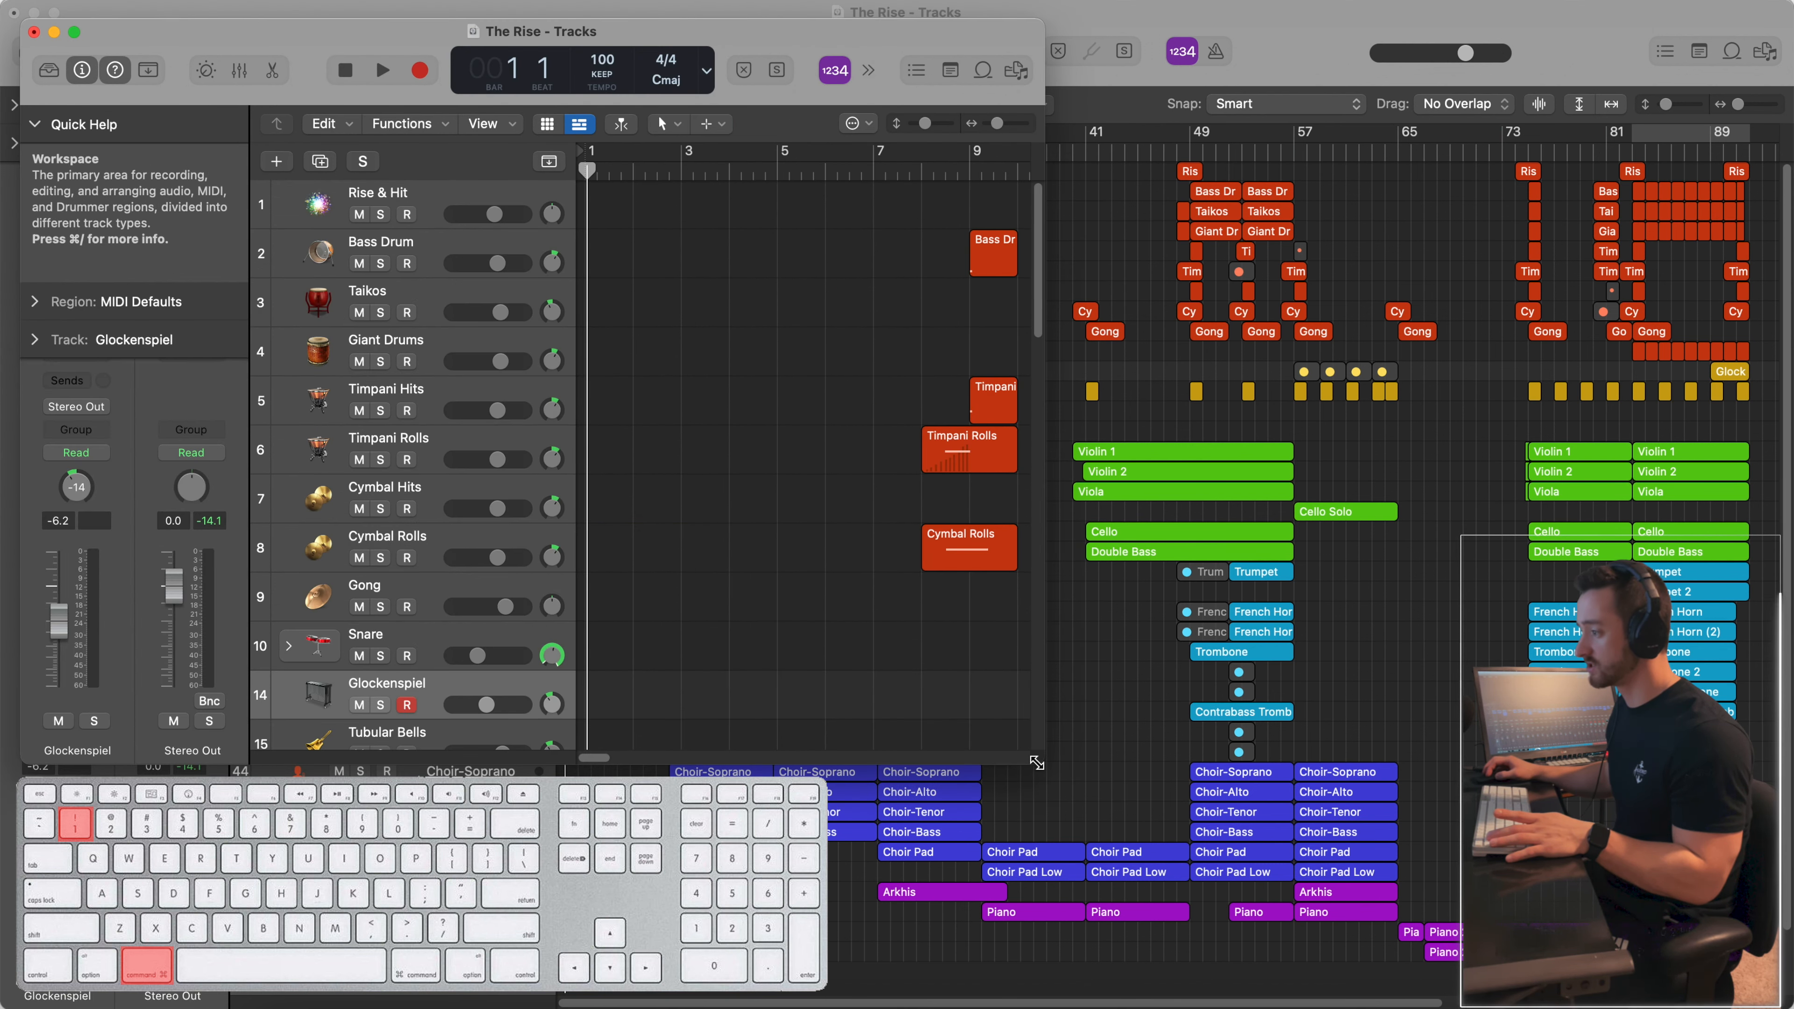
left_click_drag(1041, 763, 1625, 1007)
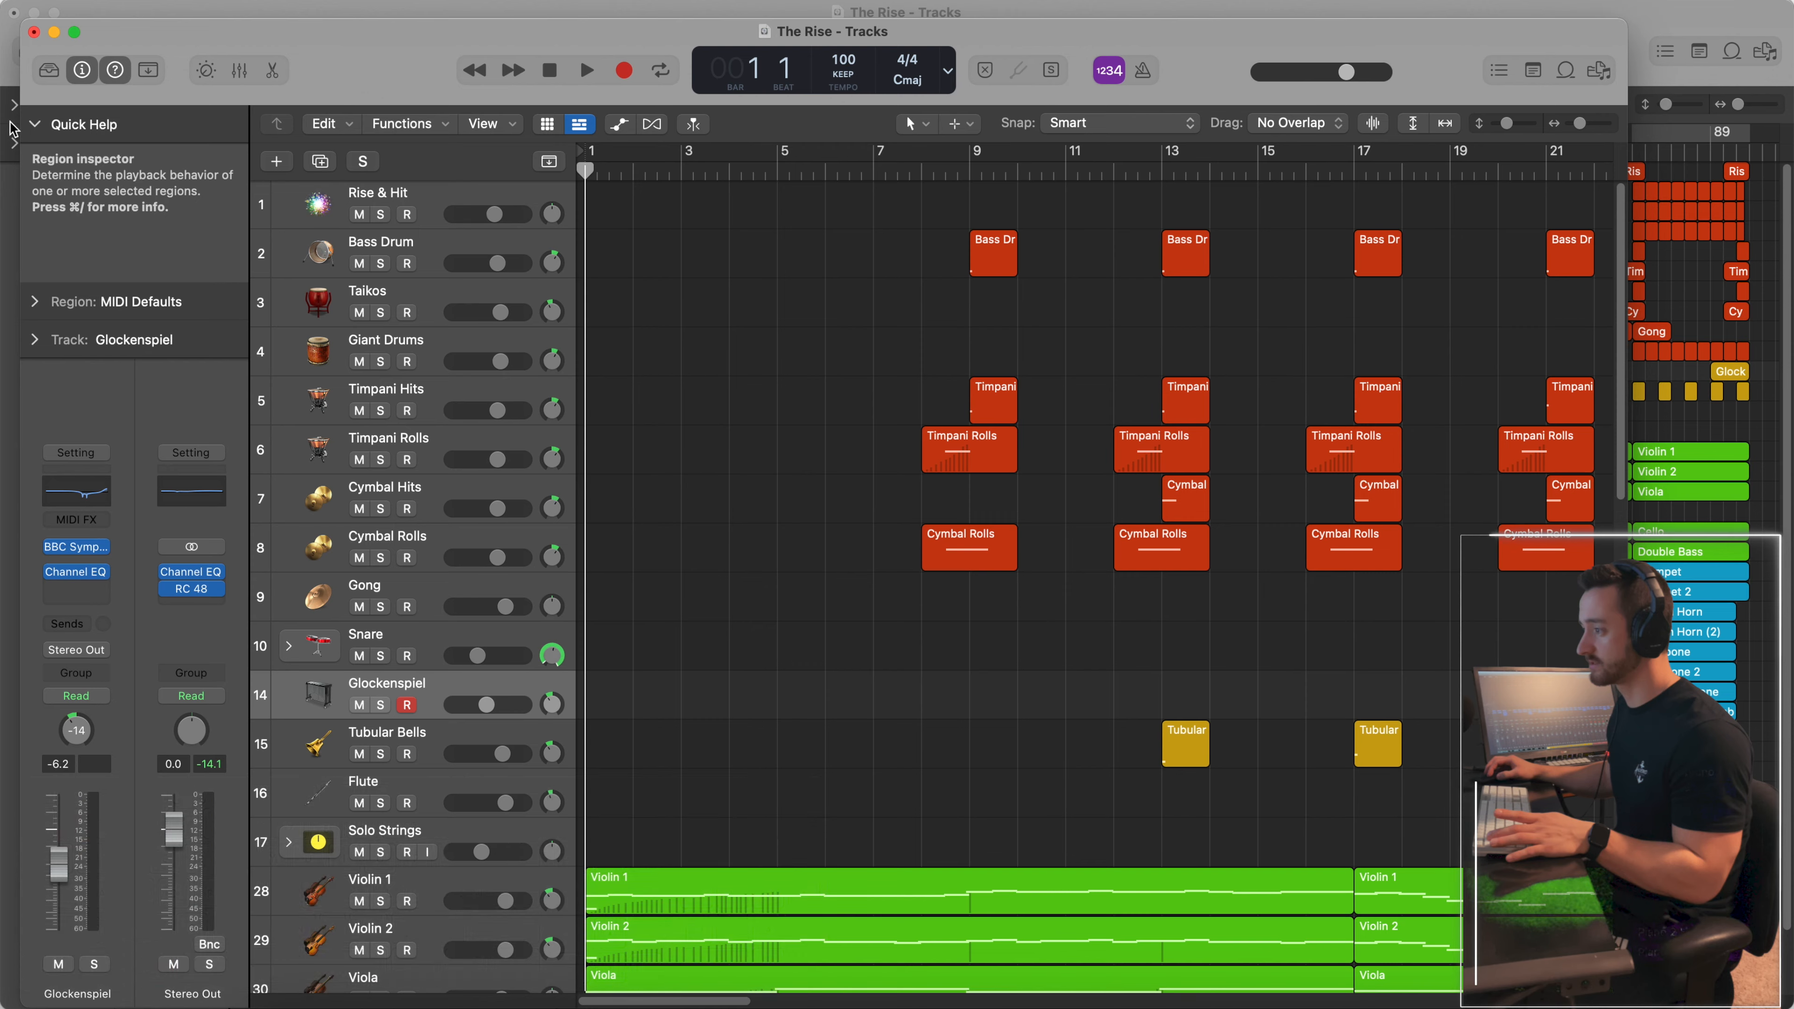
key("super+2")
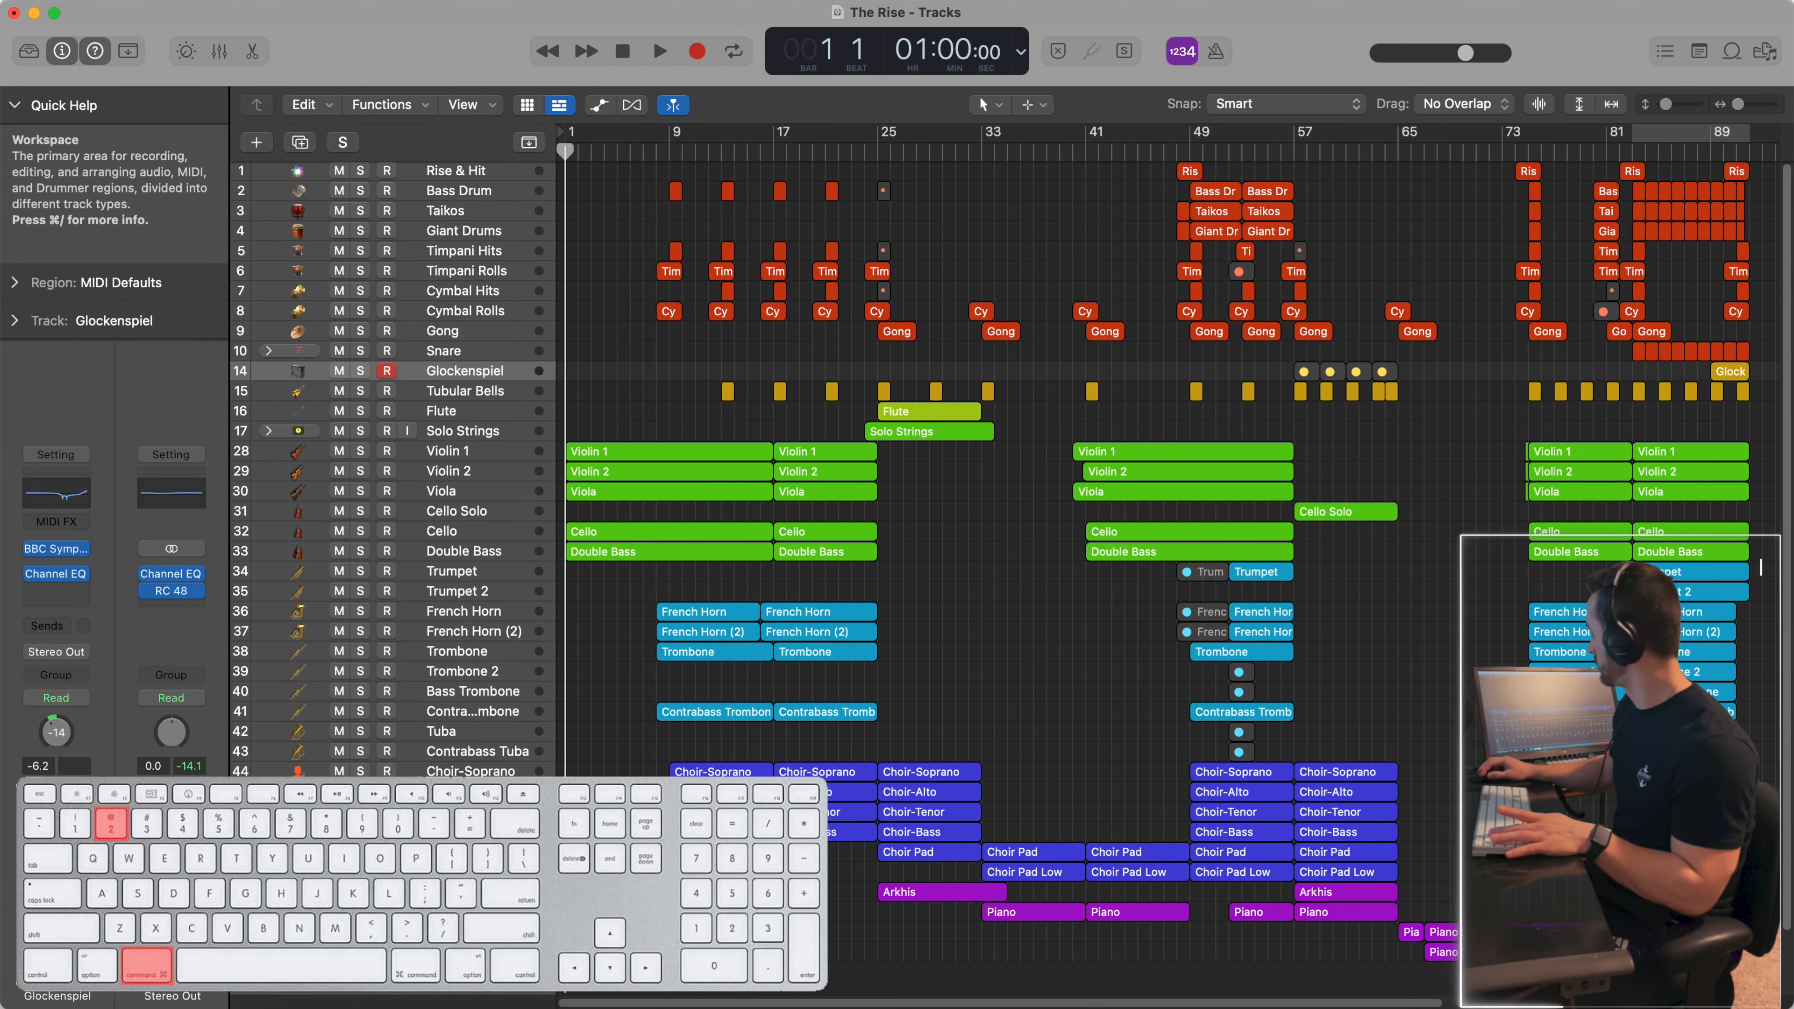
Step: Open the Mixer in its own window, expand it to full size to view the channel strips, and close it
key("super+2")
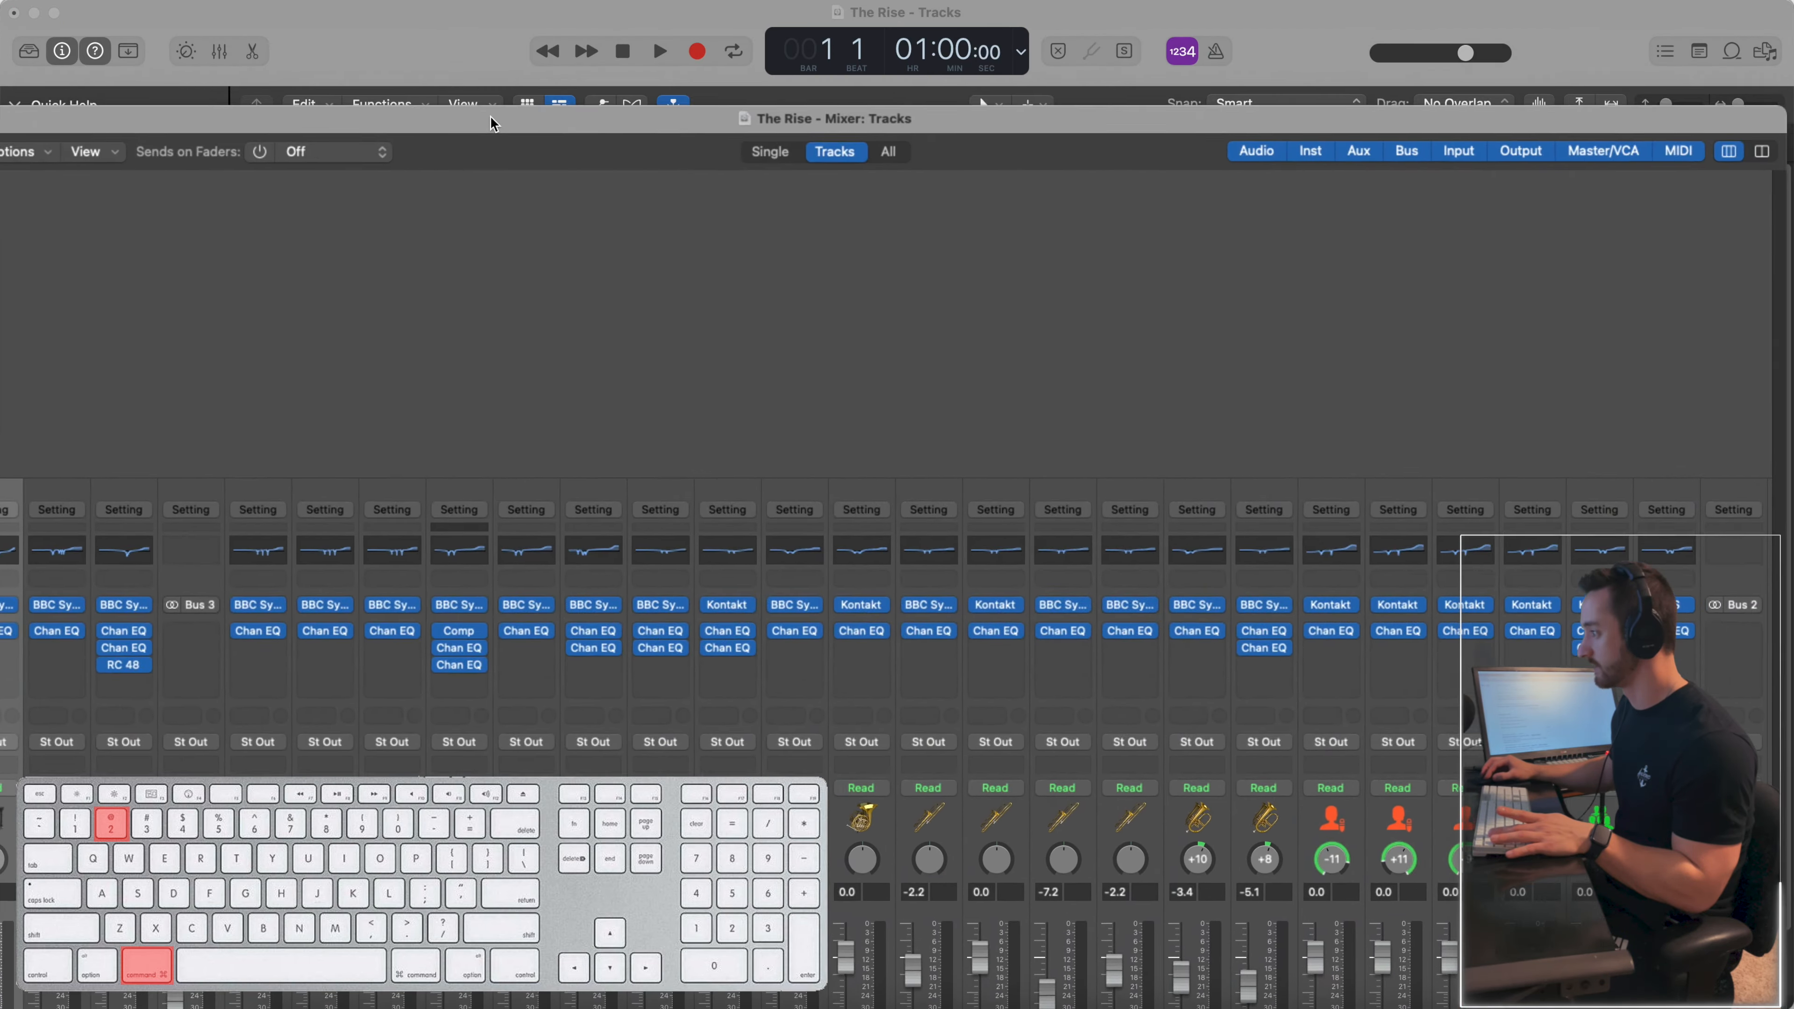
double_click(492, 118)
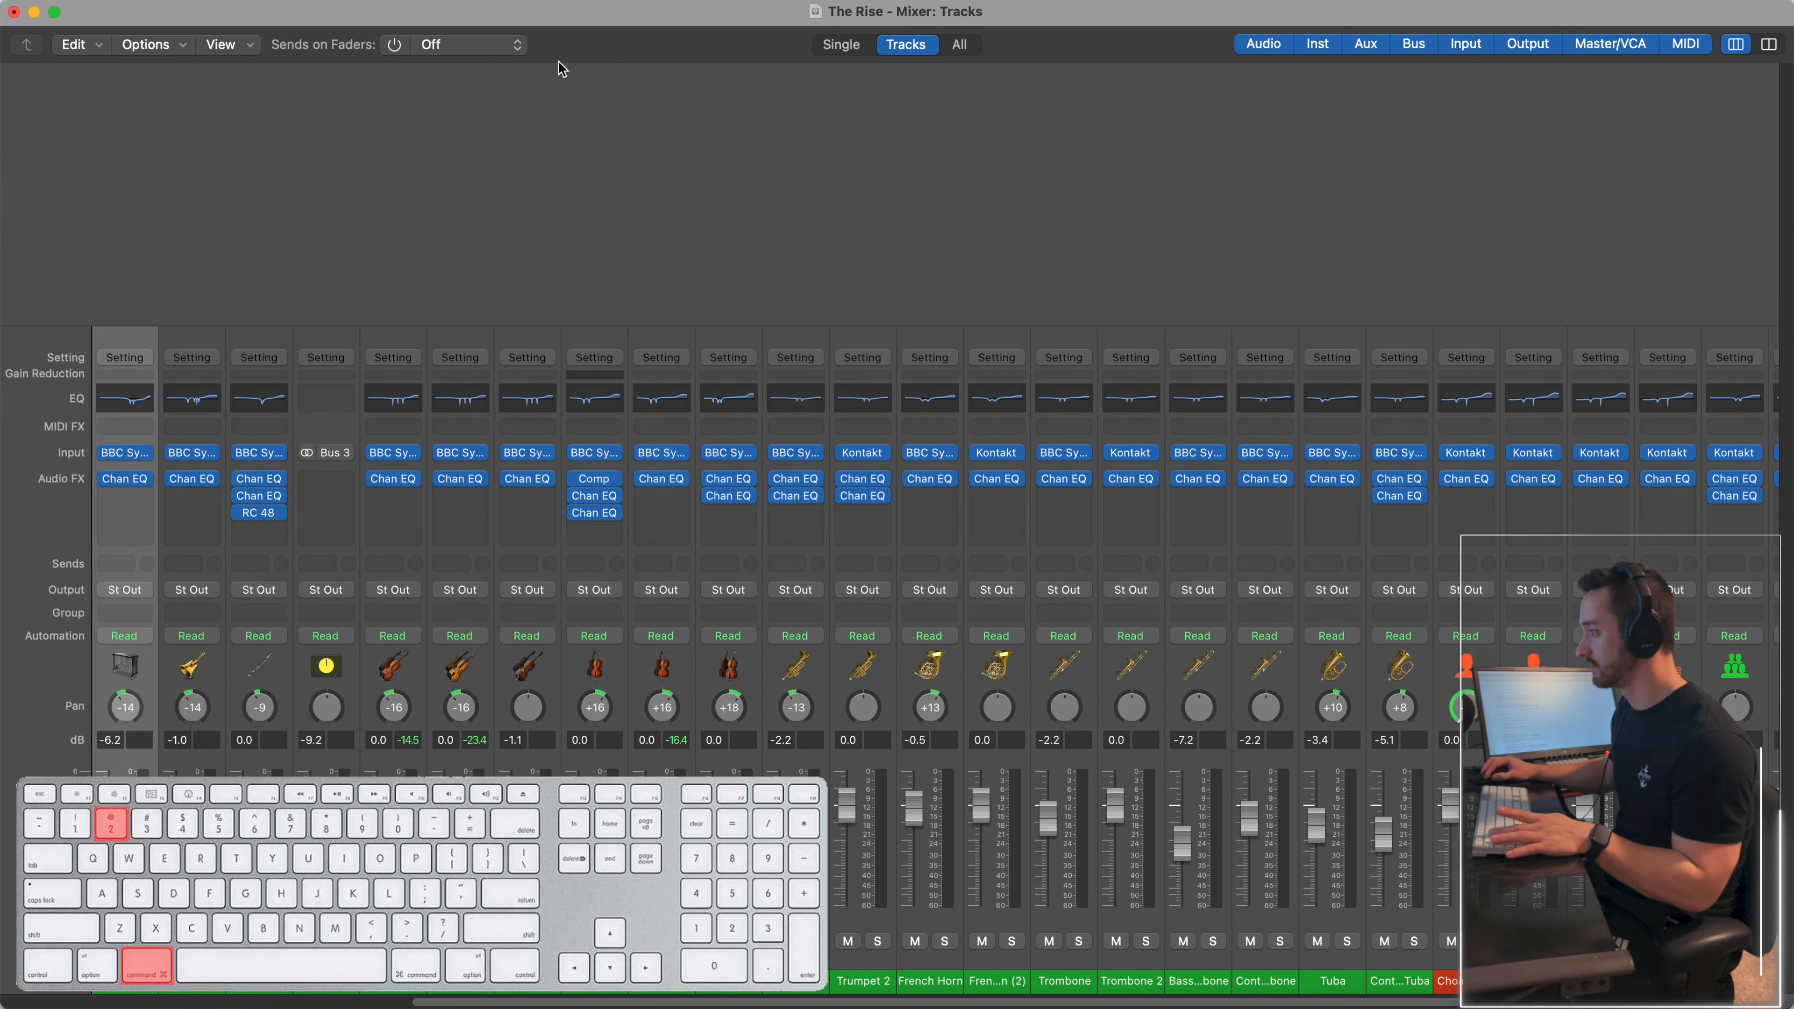
left_click(14, 12)
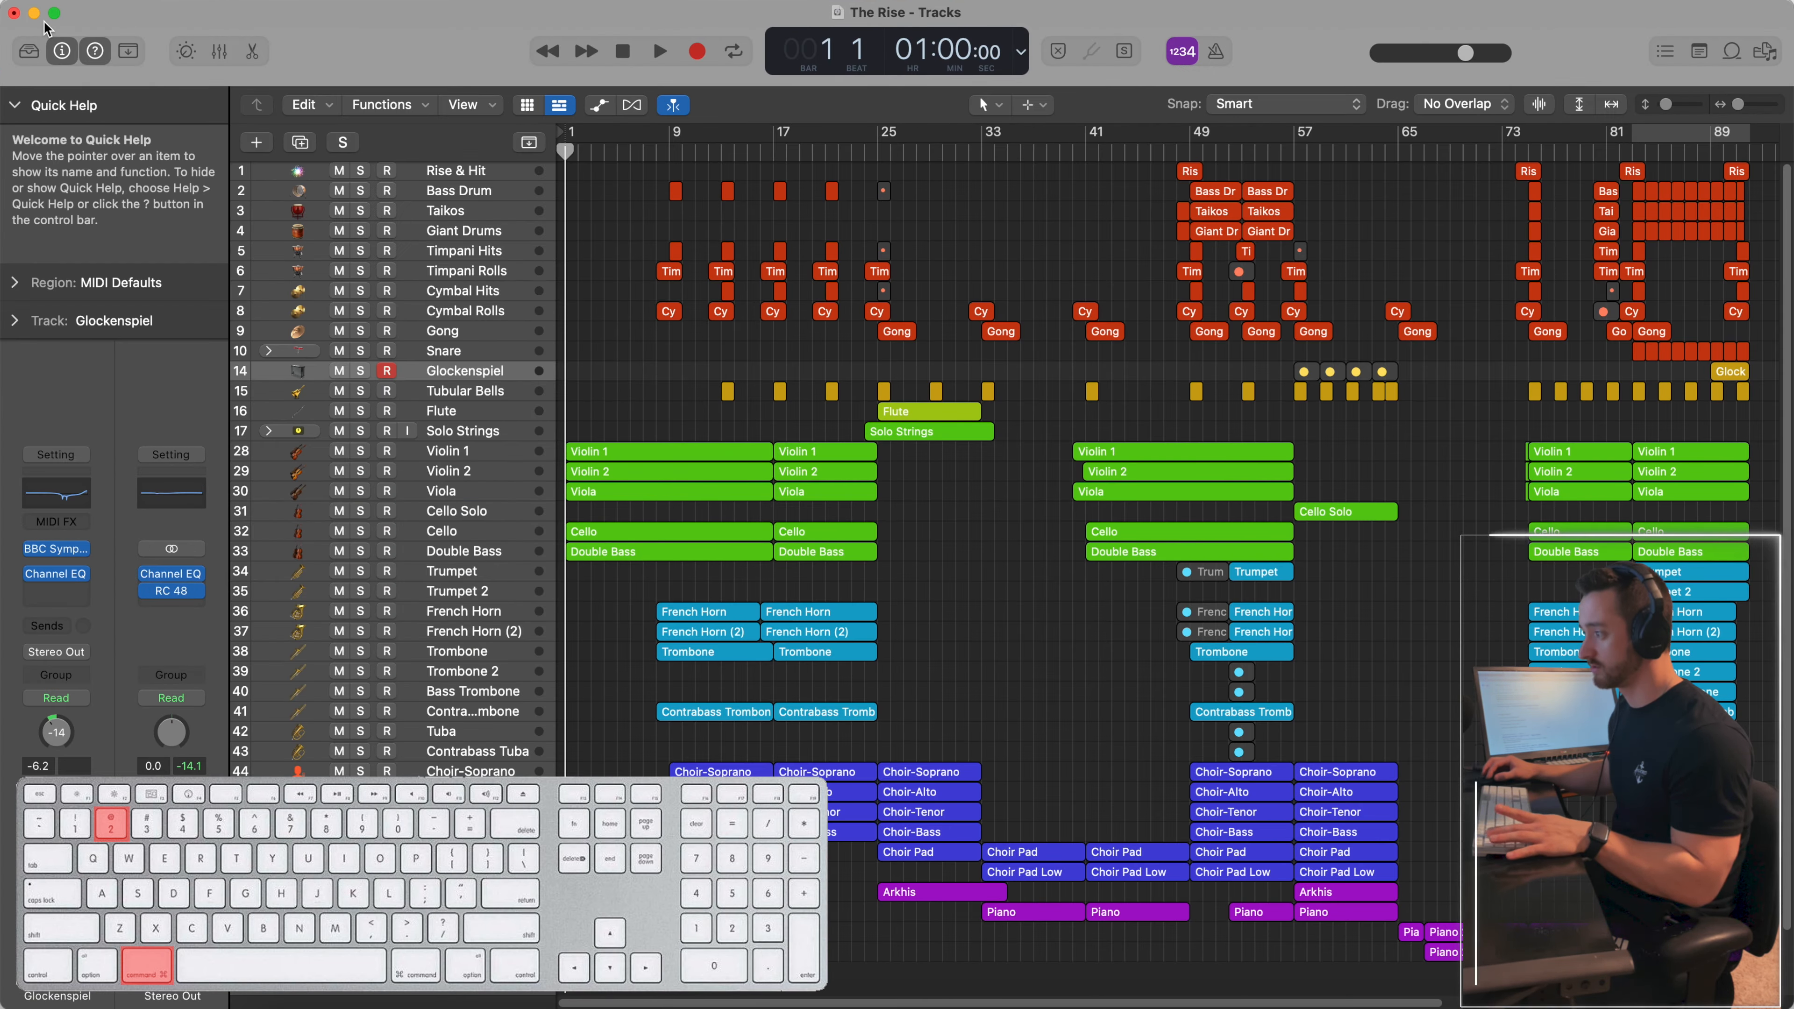
key("super+2")
key("super+2")
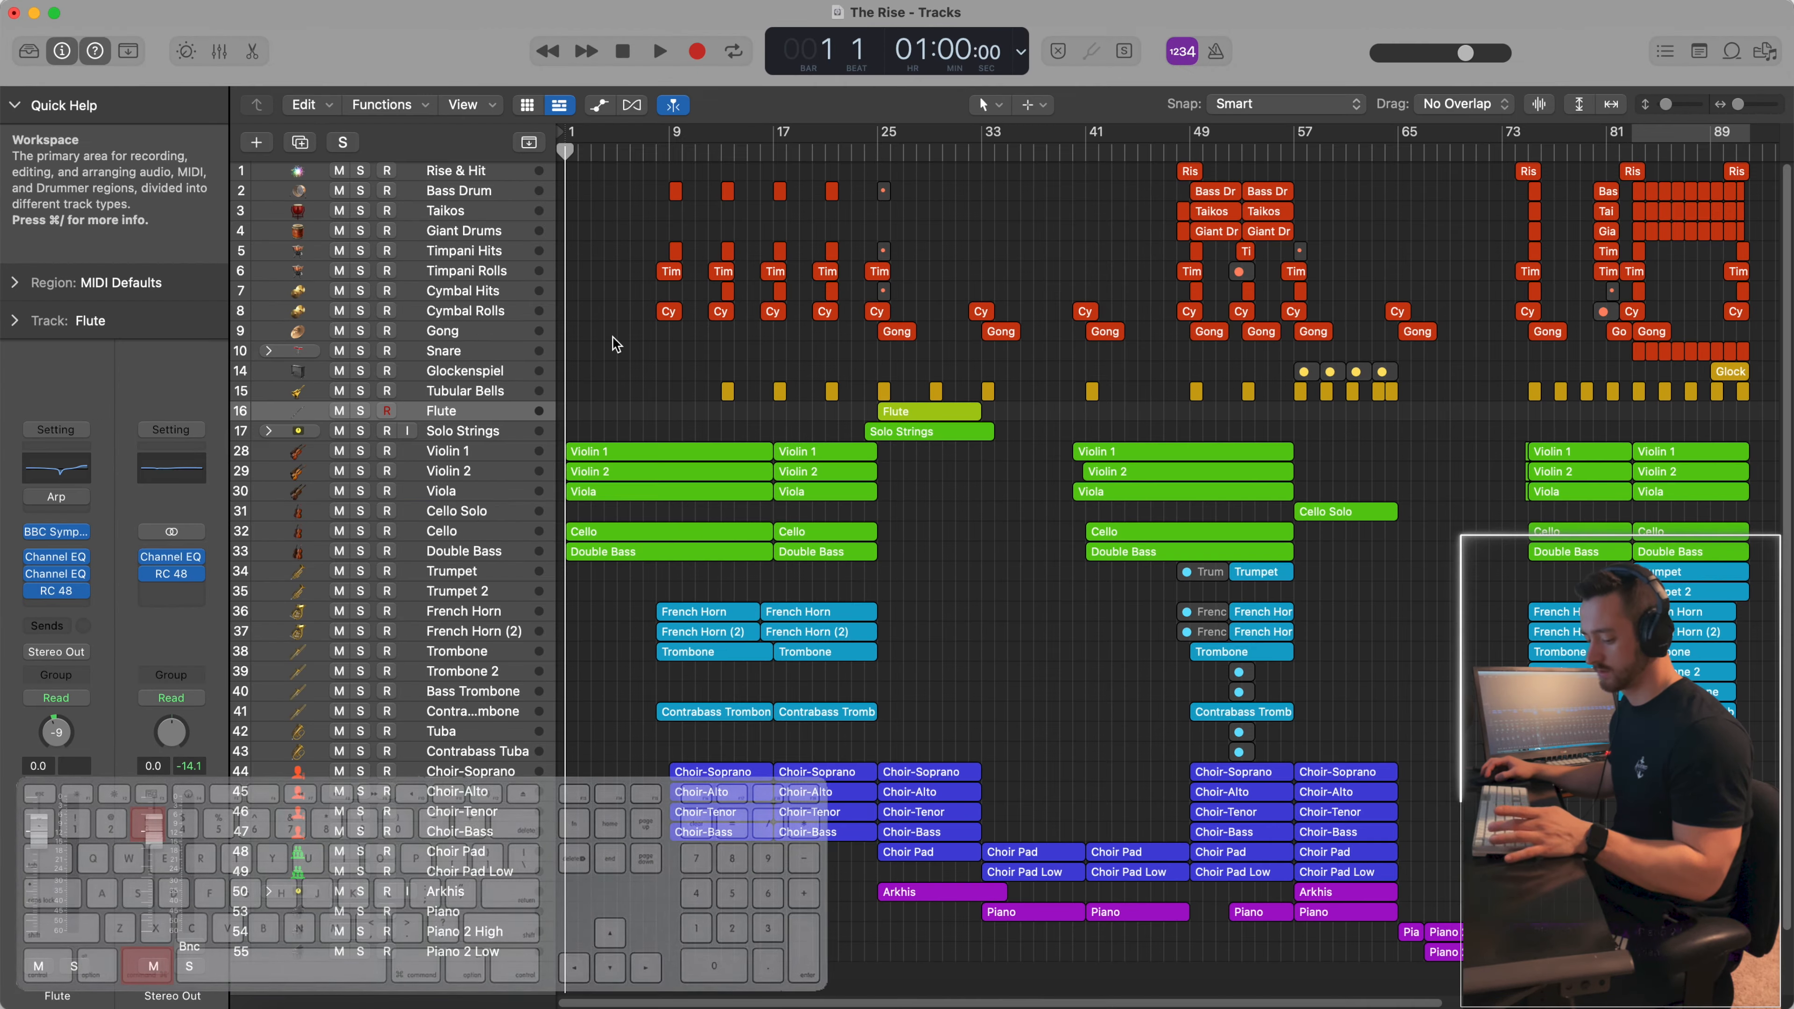
Step: Open the Smart Controls window for the Flute track, view its EQ, and close the window
key("super+3")
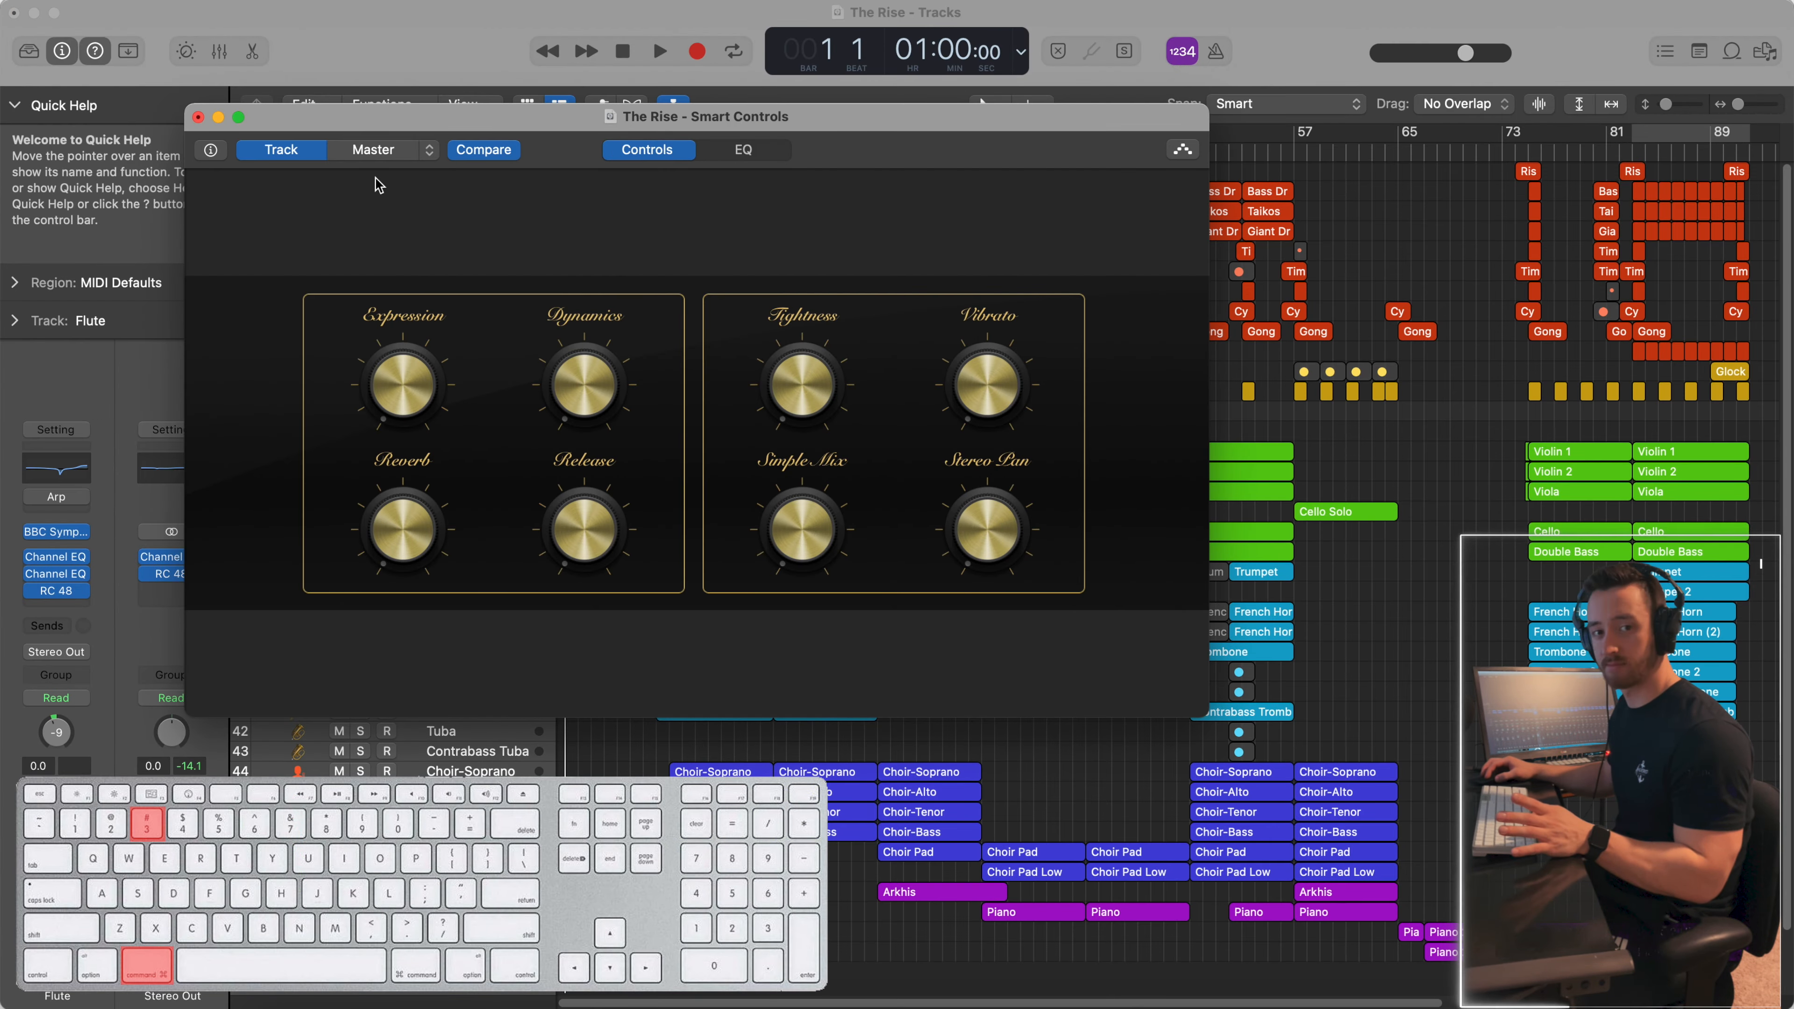
left_click(750, 158)
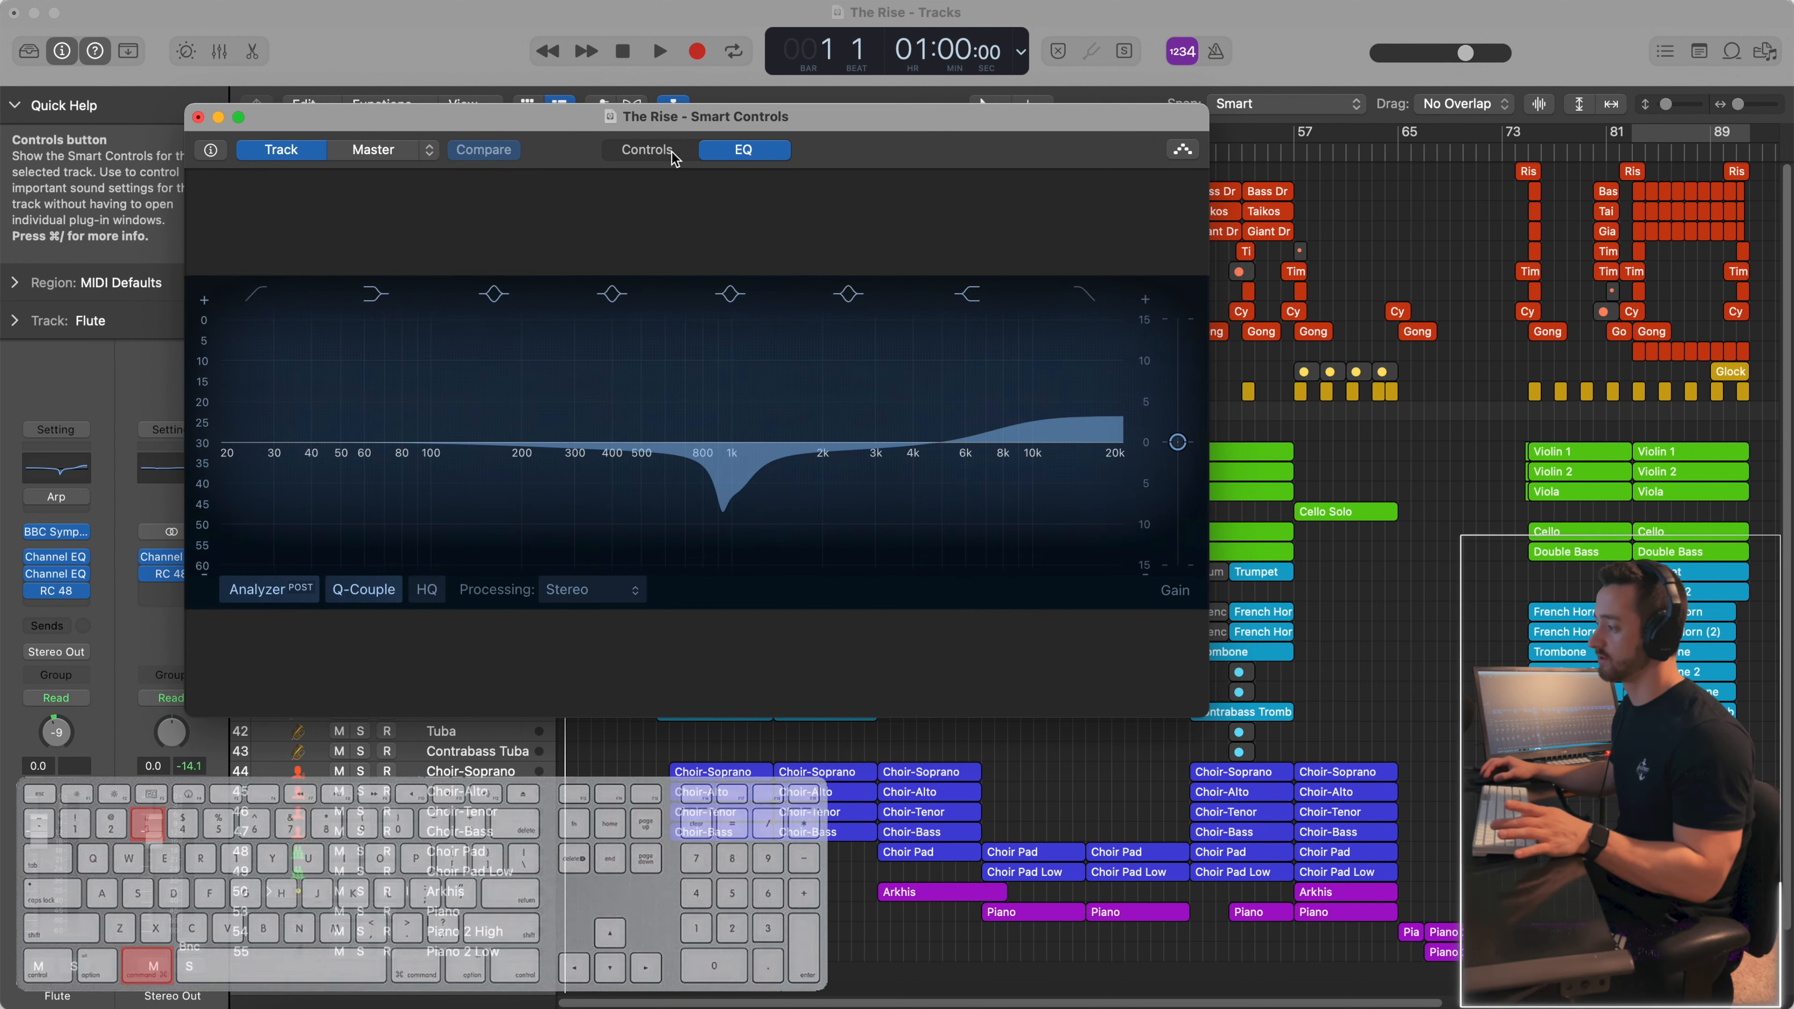
key("super+3")
Step: Open the Piano Roll in its own window for the Flute track and close it
key("super+4")
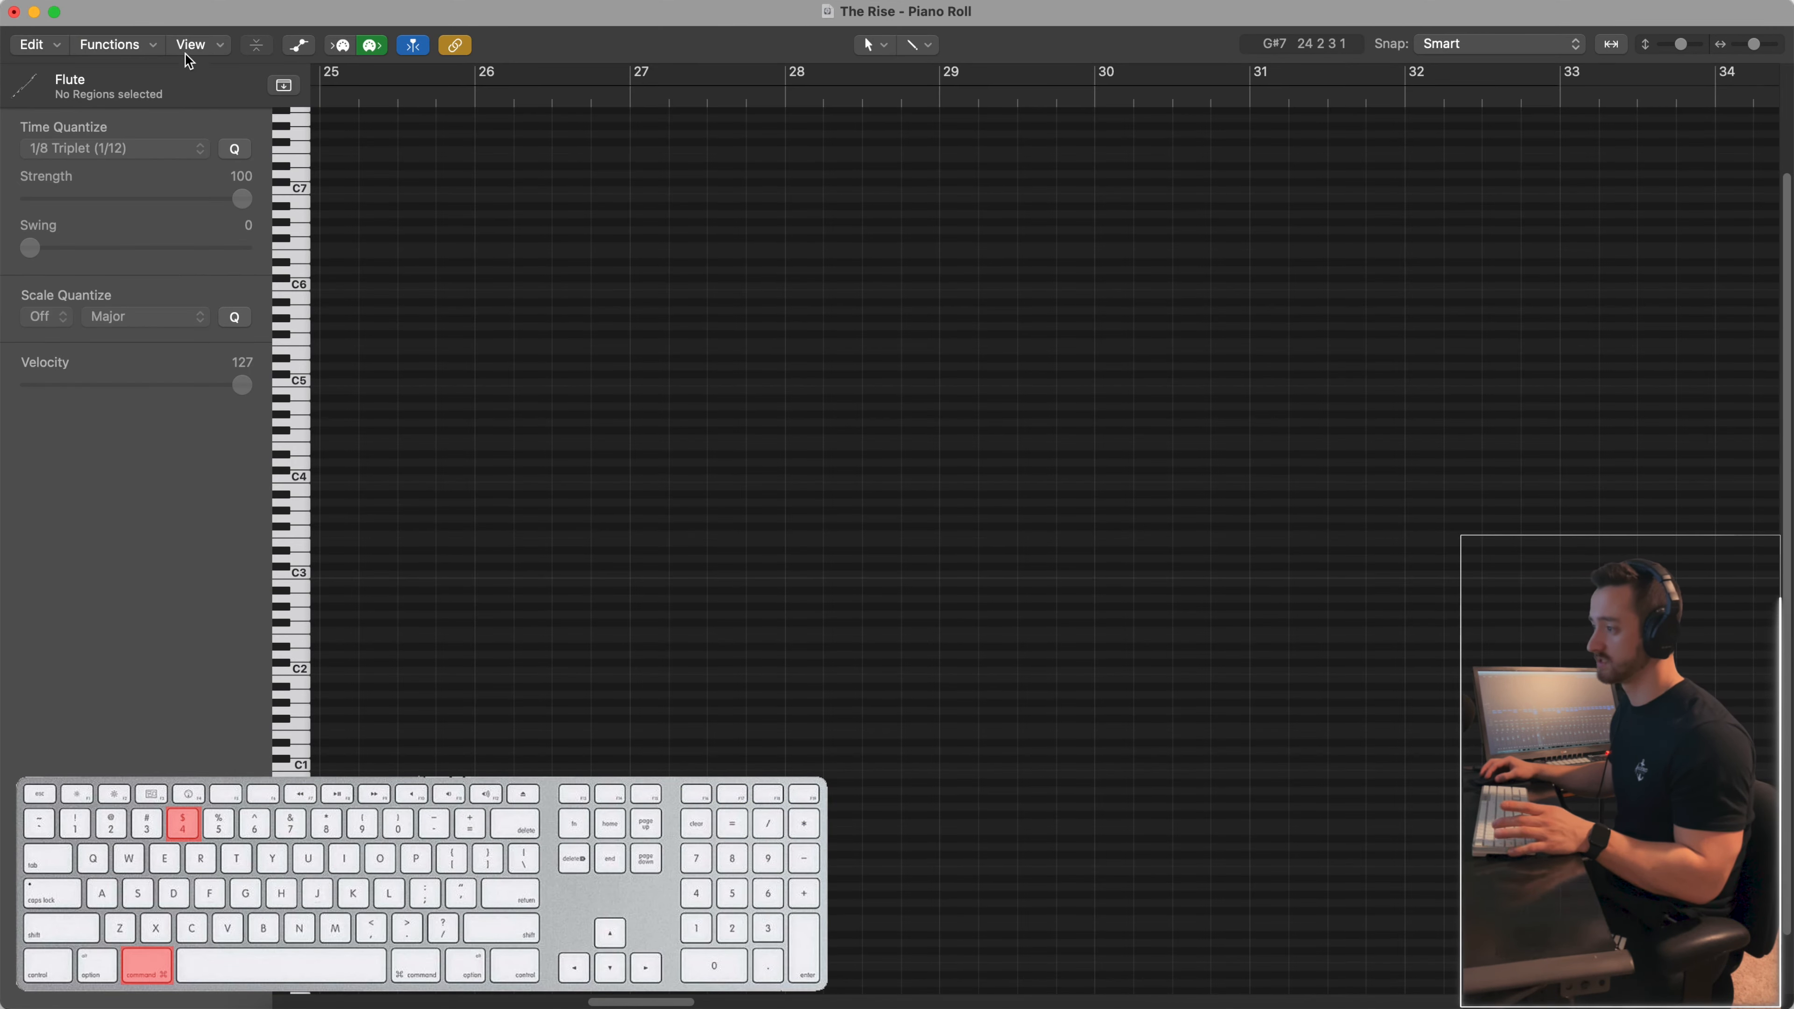
mouse_move(141, 25)
left_mouse_down()
mouse_move(129, 40)
mouse_move(132, 20)
left_mouse_up()
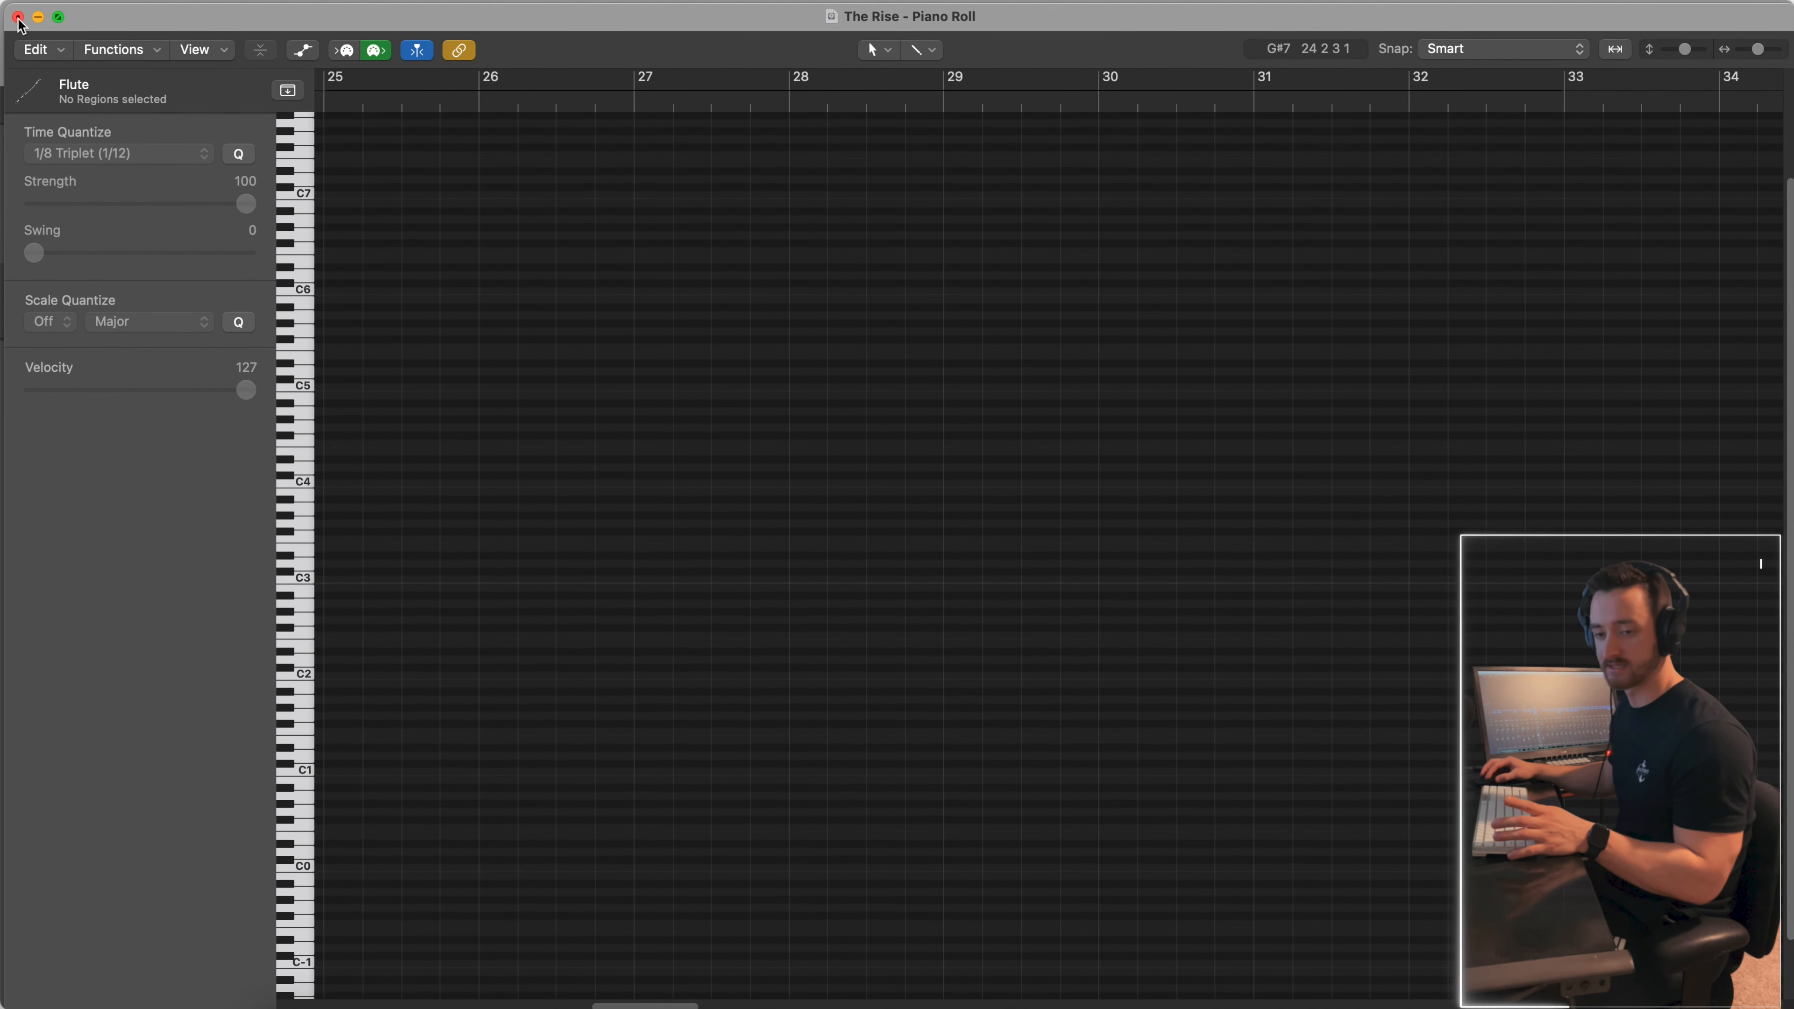
key("cmd+w")
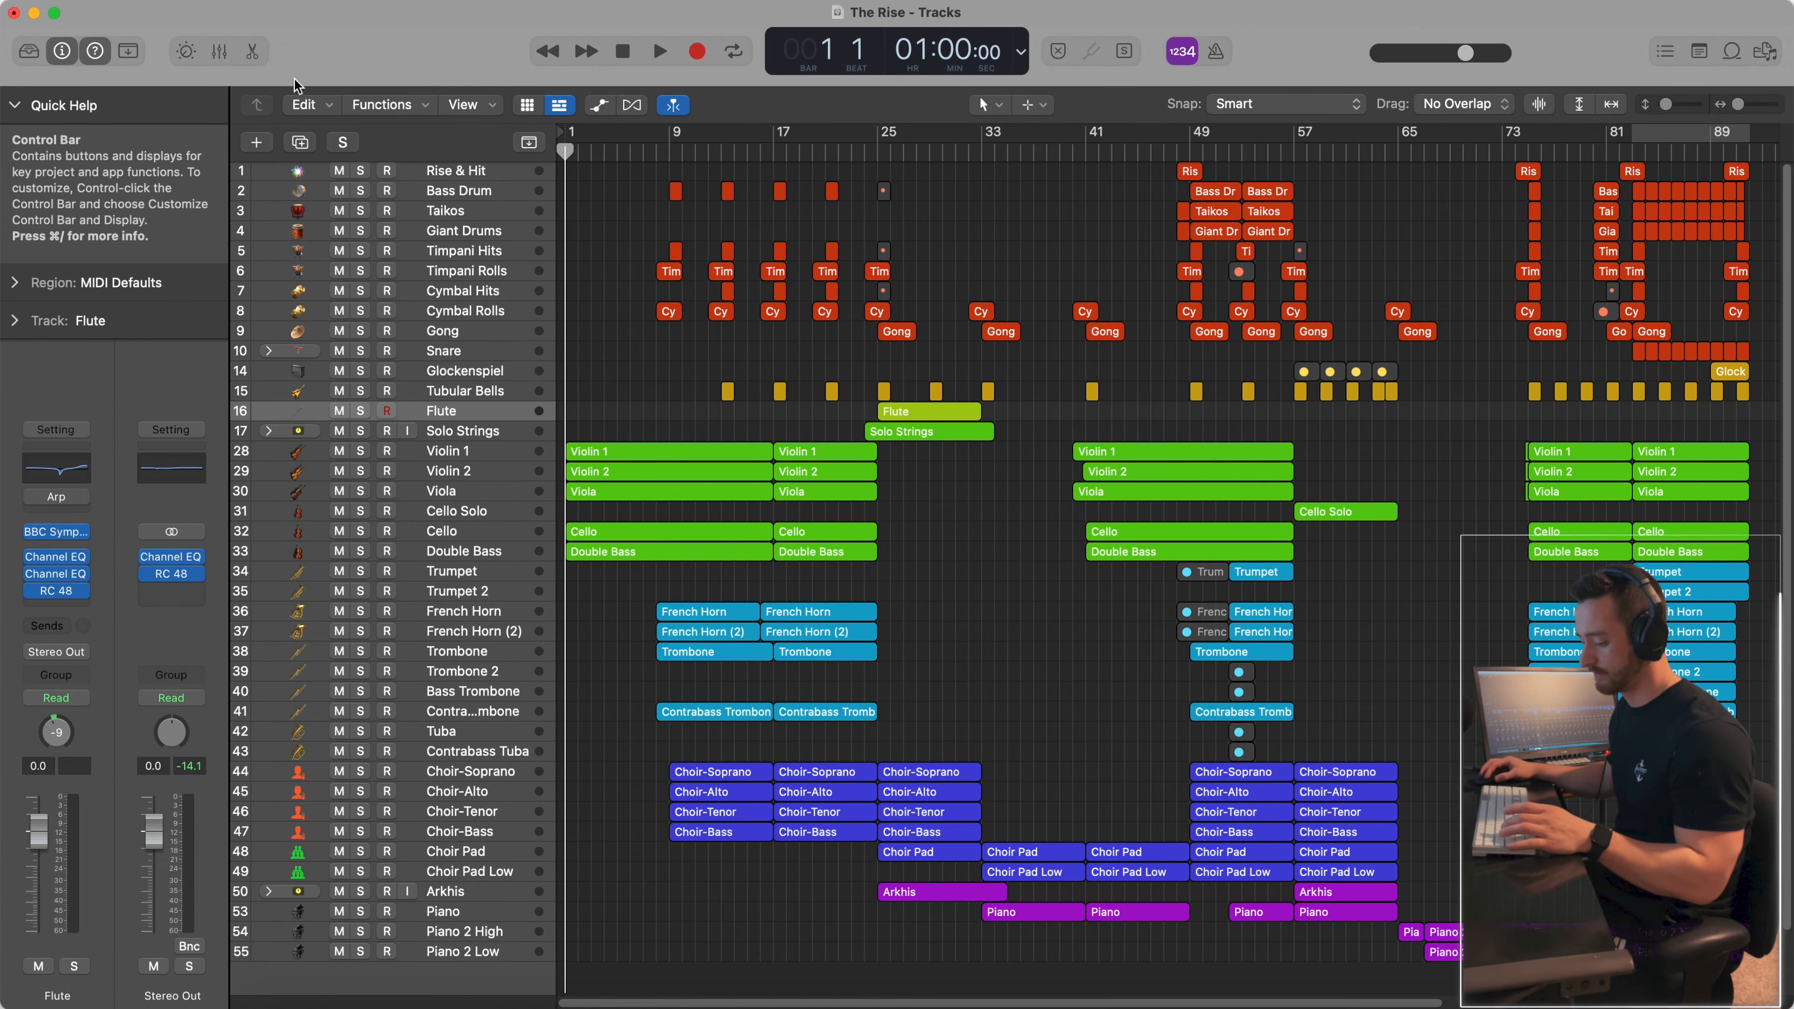
Step: Open the Score window and enlarge it to show more measures of the notation
key("super+5")
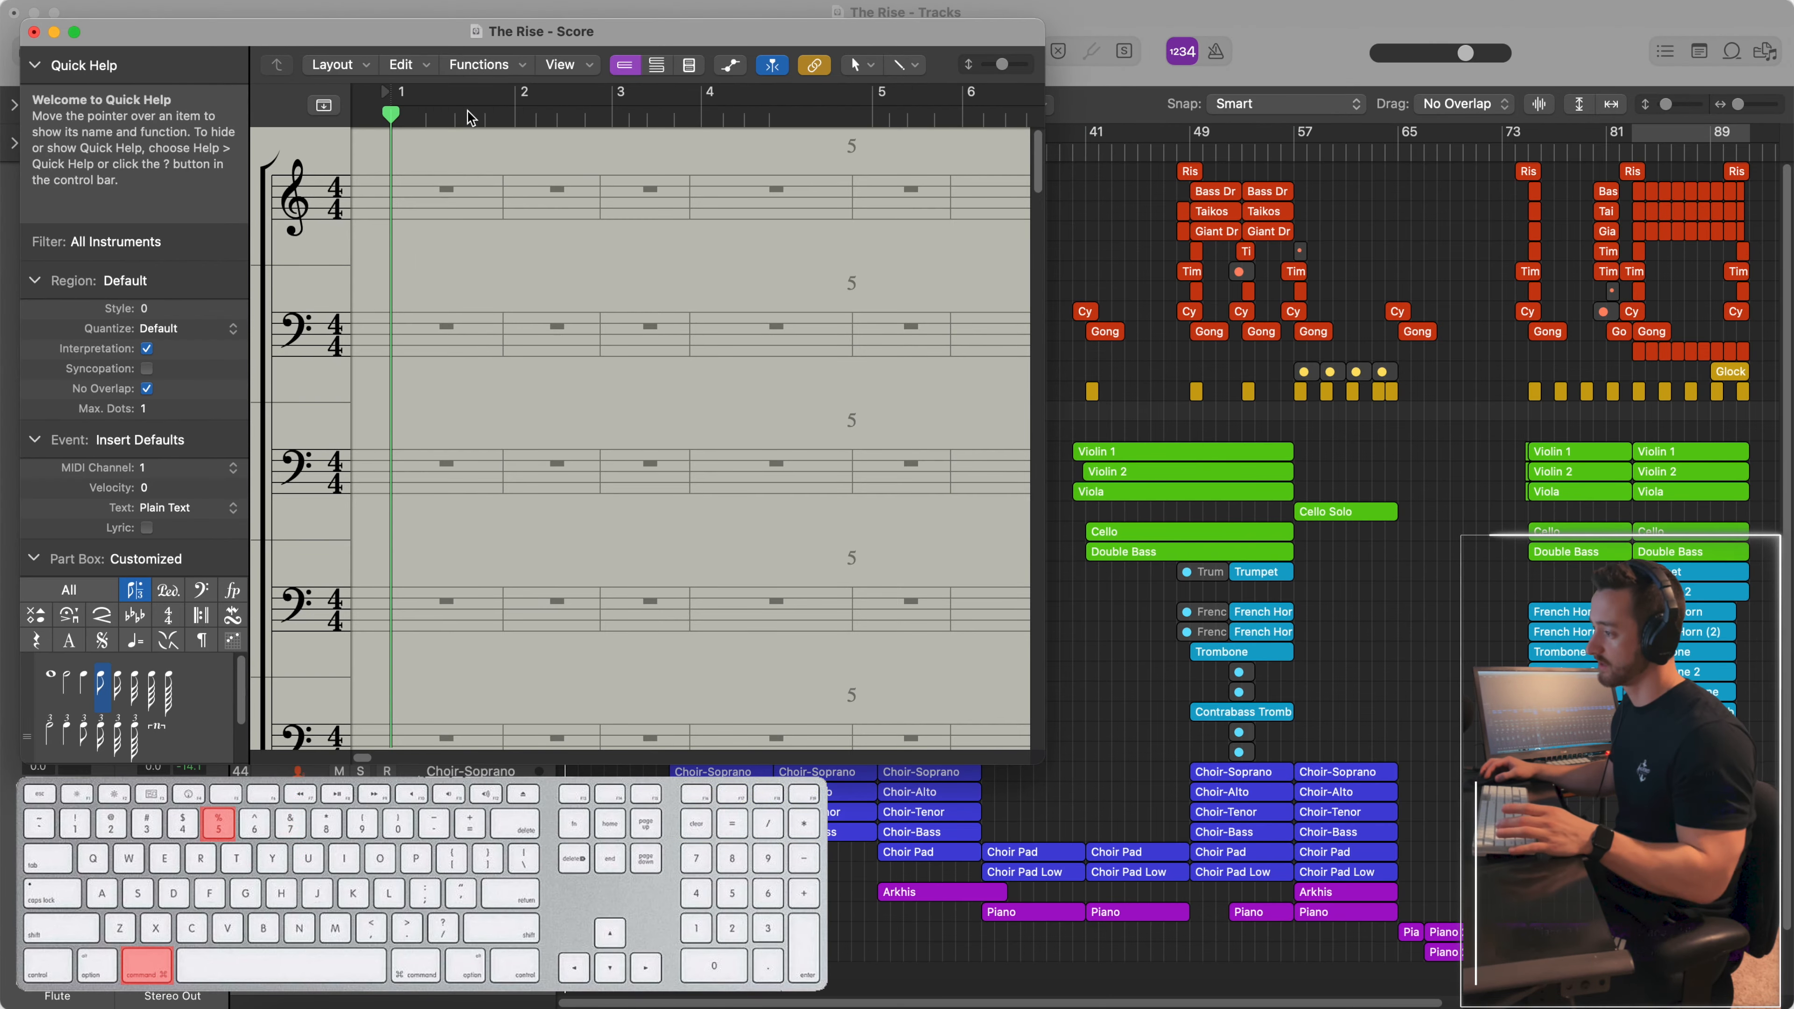
left_click_drag(1045, 761, 1793, 1006)
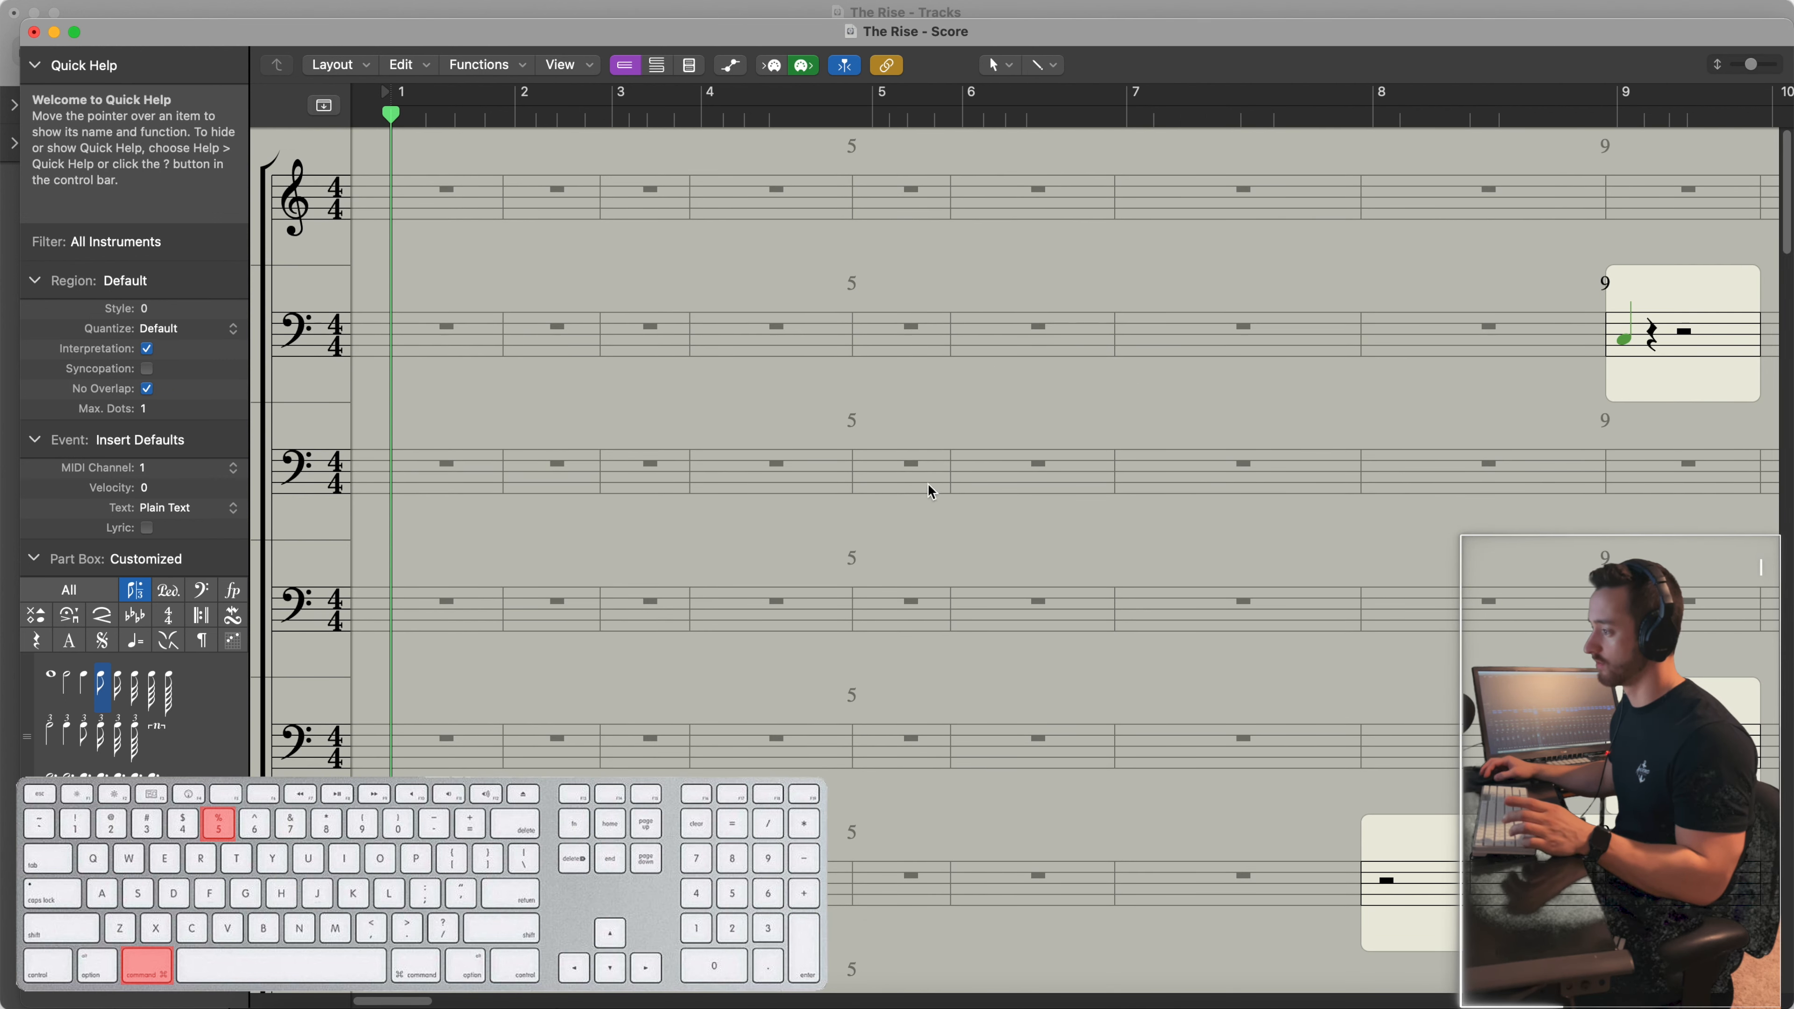
Step: Open the Event List window, look through the listed regions, and close the window
key("super+7")
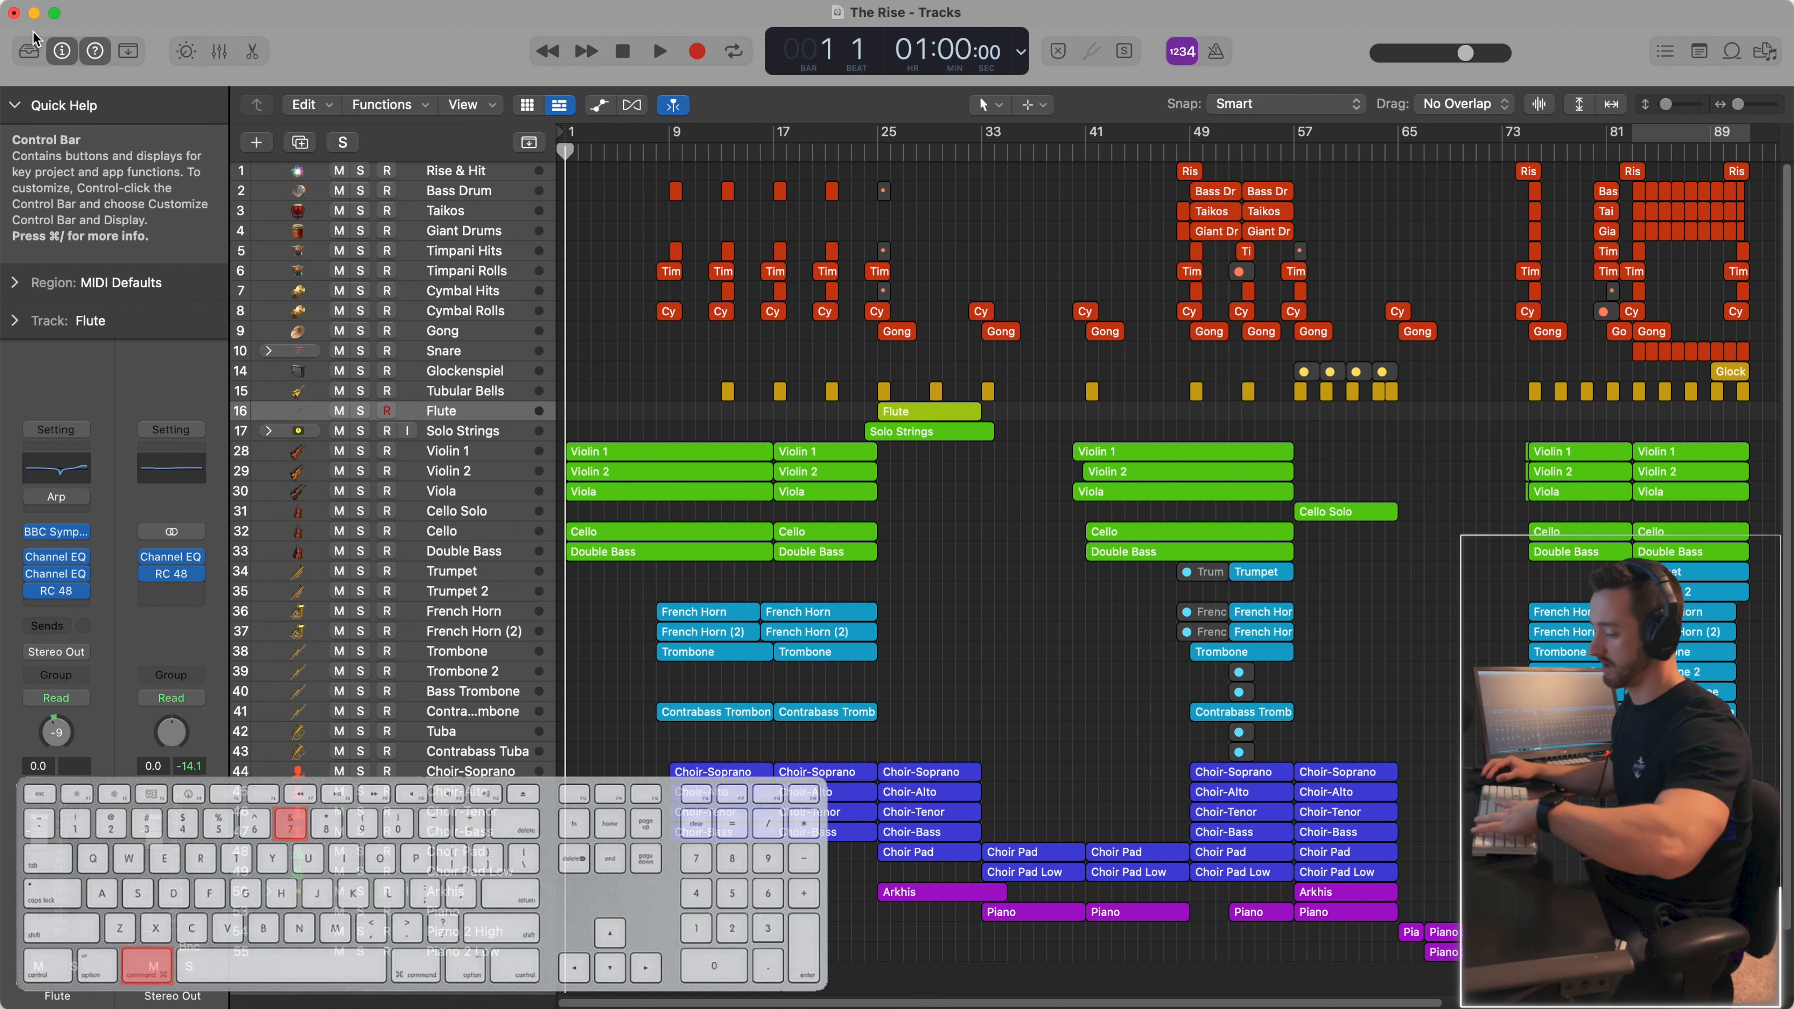
scroll(233, 422, "down", 10)
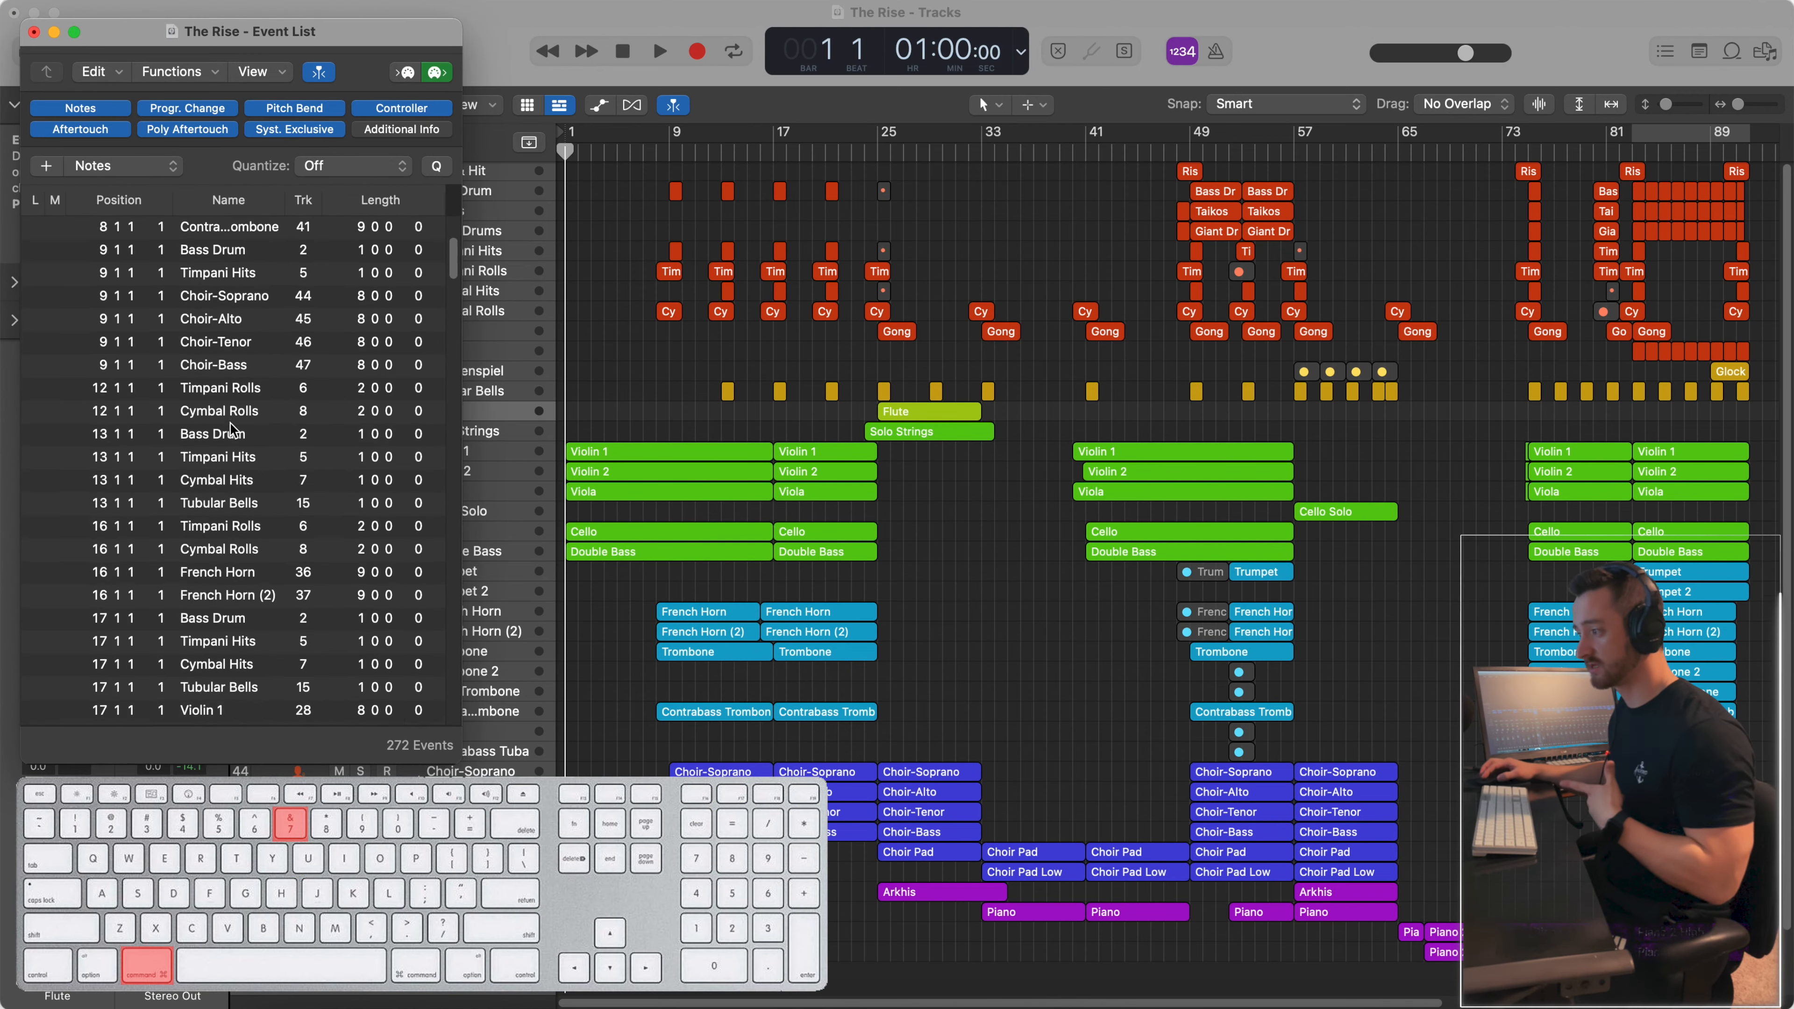
scroll(228, 423, "up", 10)
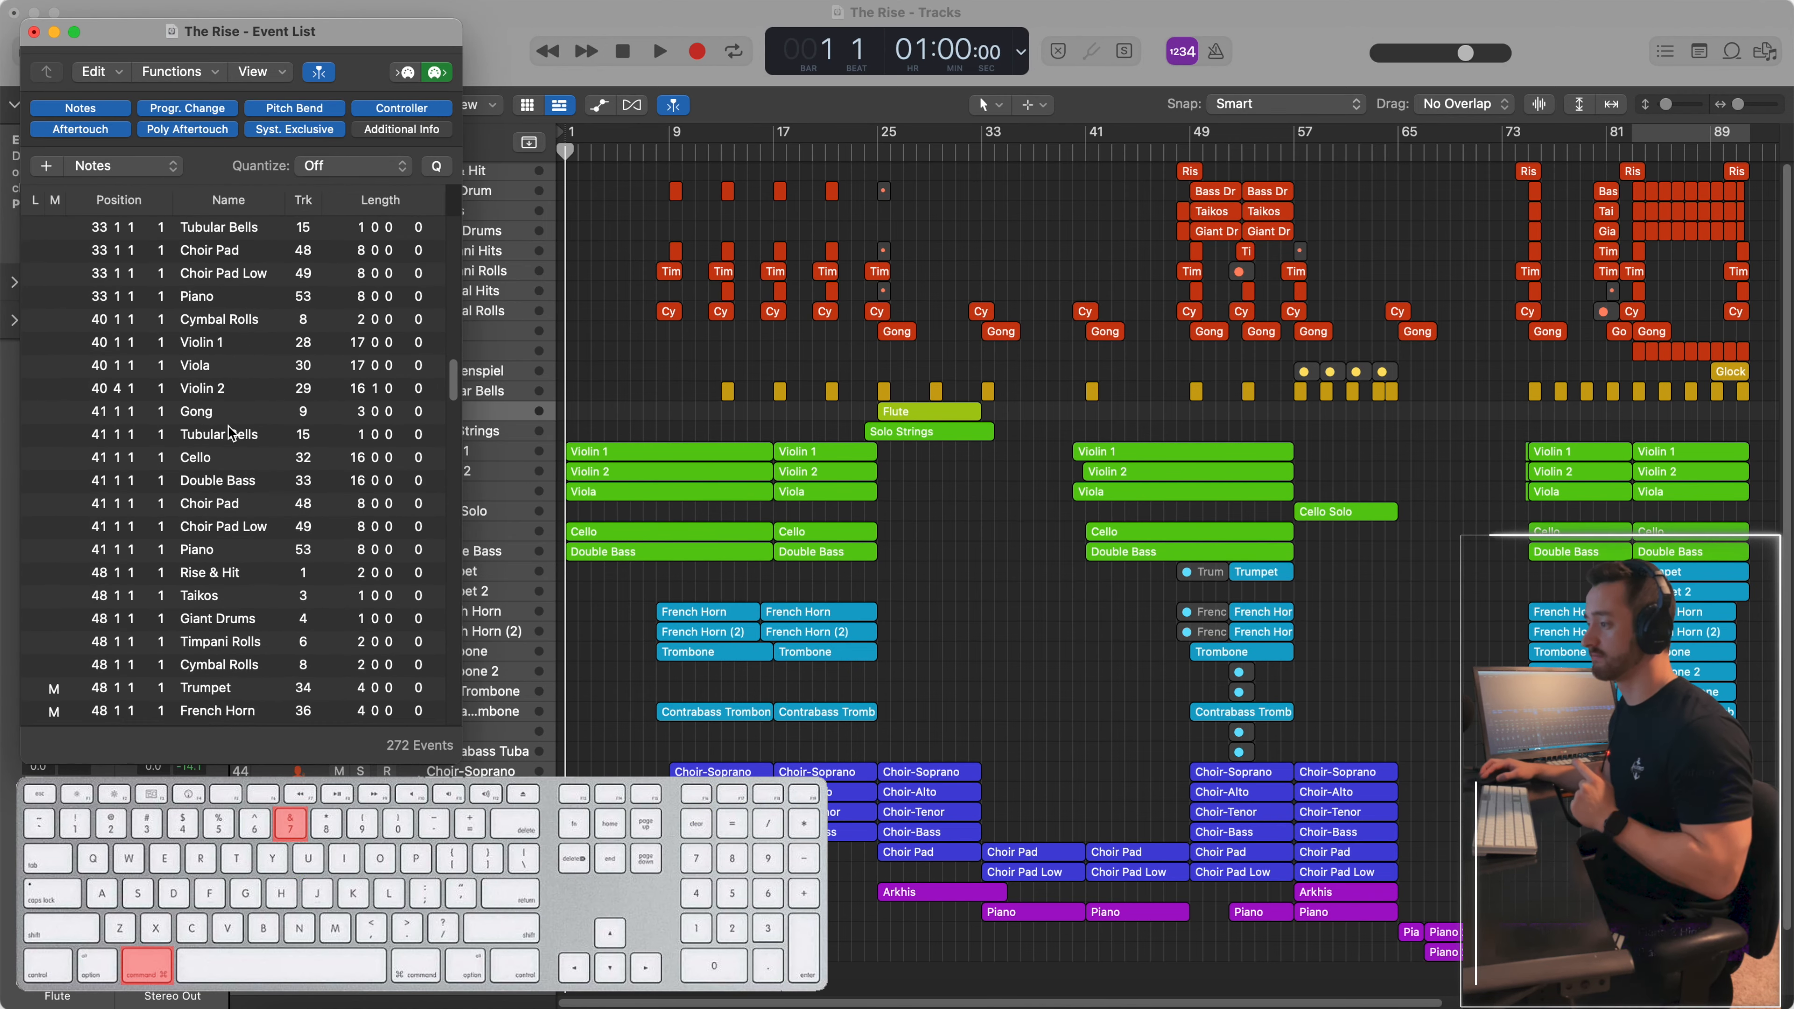
scroll(182, 349, "down", 7)
scroll(107, 560, "down", 5)
scroll(183, 433, "up", 10)
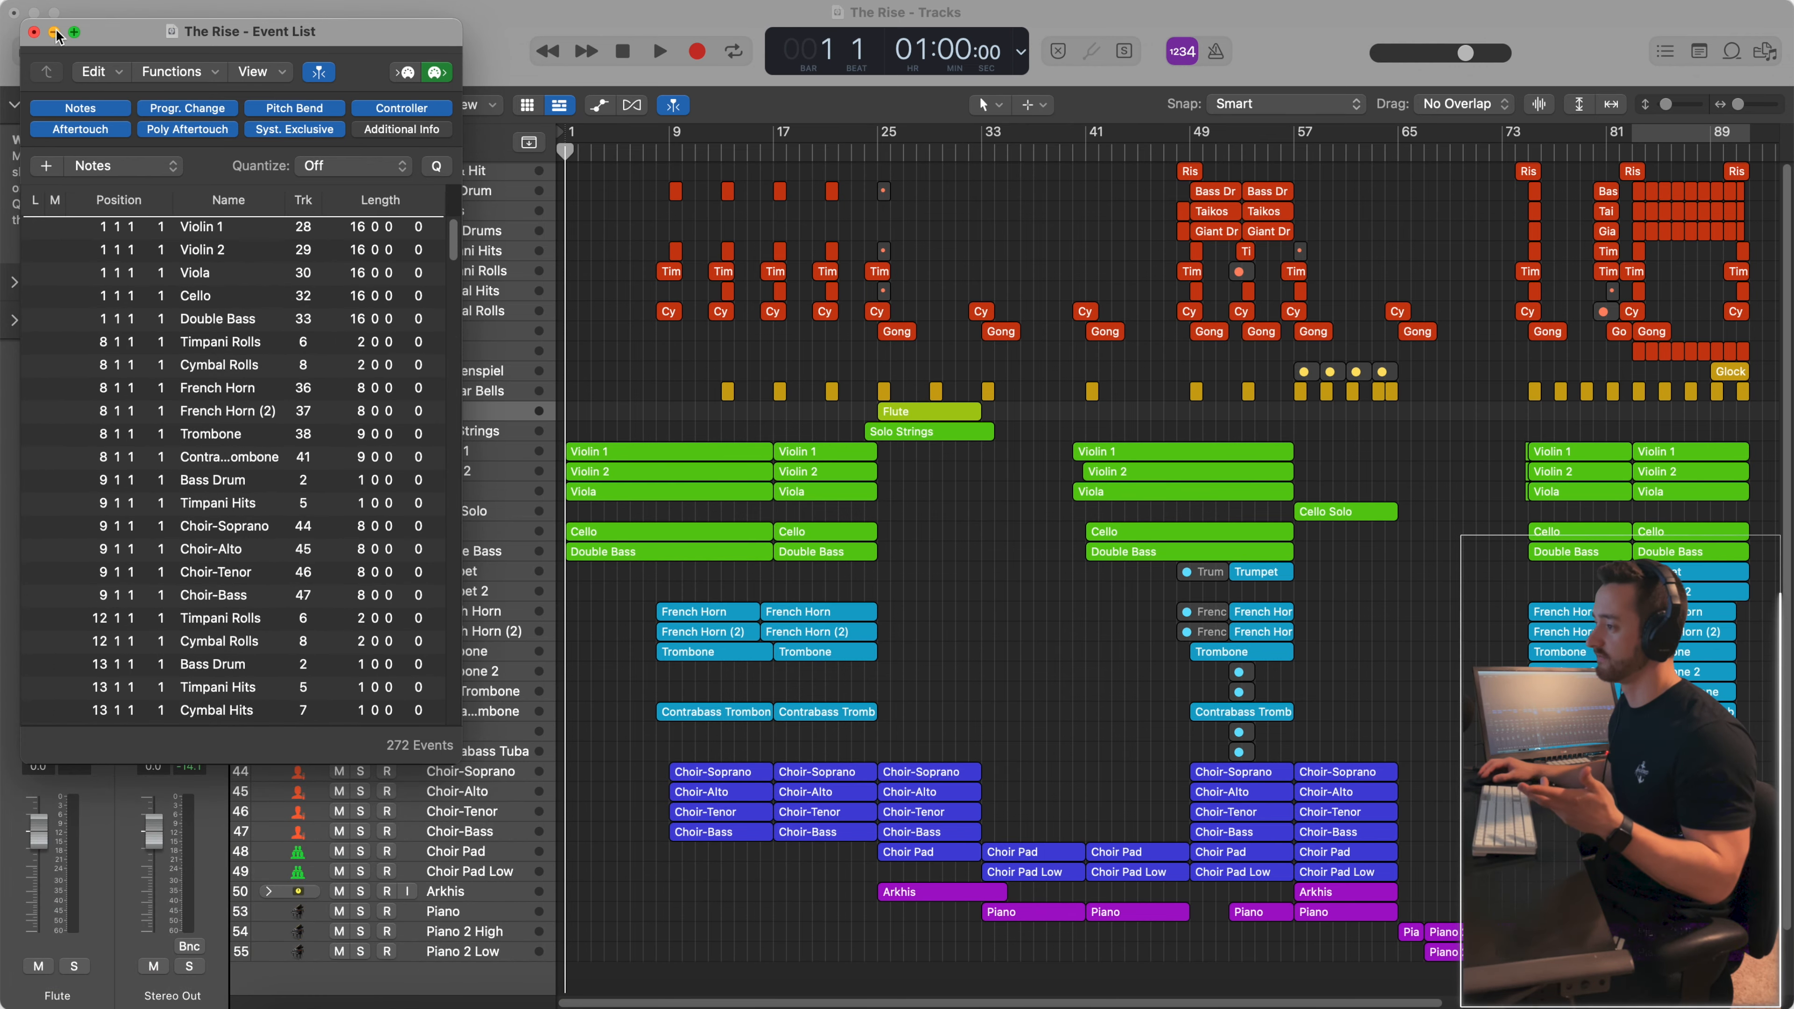
left_click(34, 33)
Step: Open the Project Audio window to view the project's audio files and close it
key("super+8")
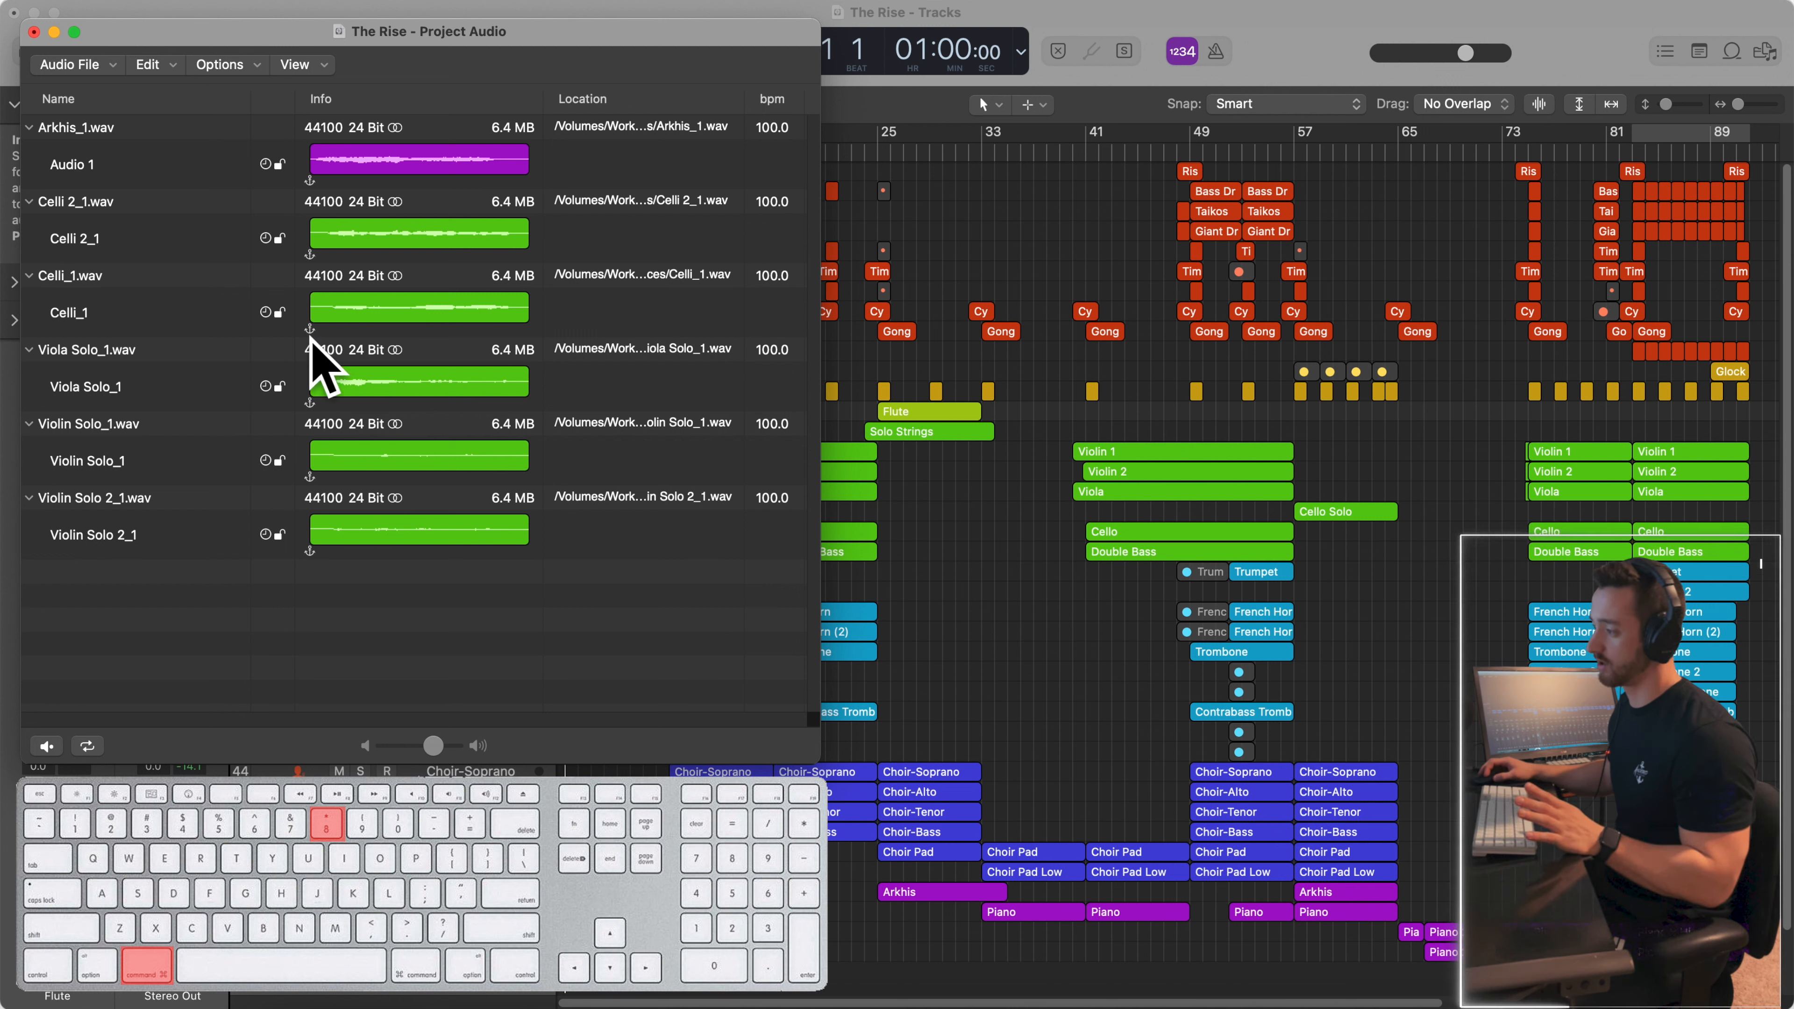
left_click(36, 32)
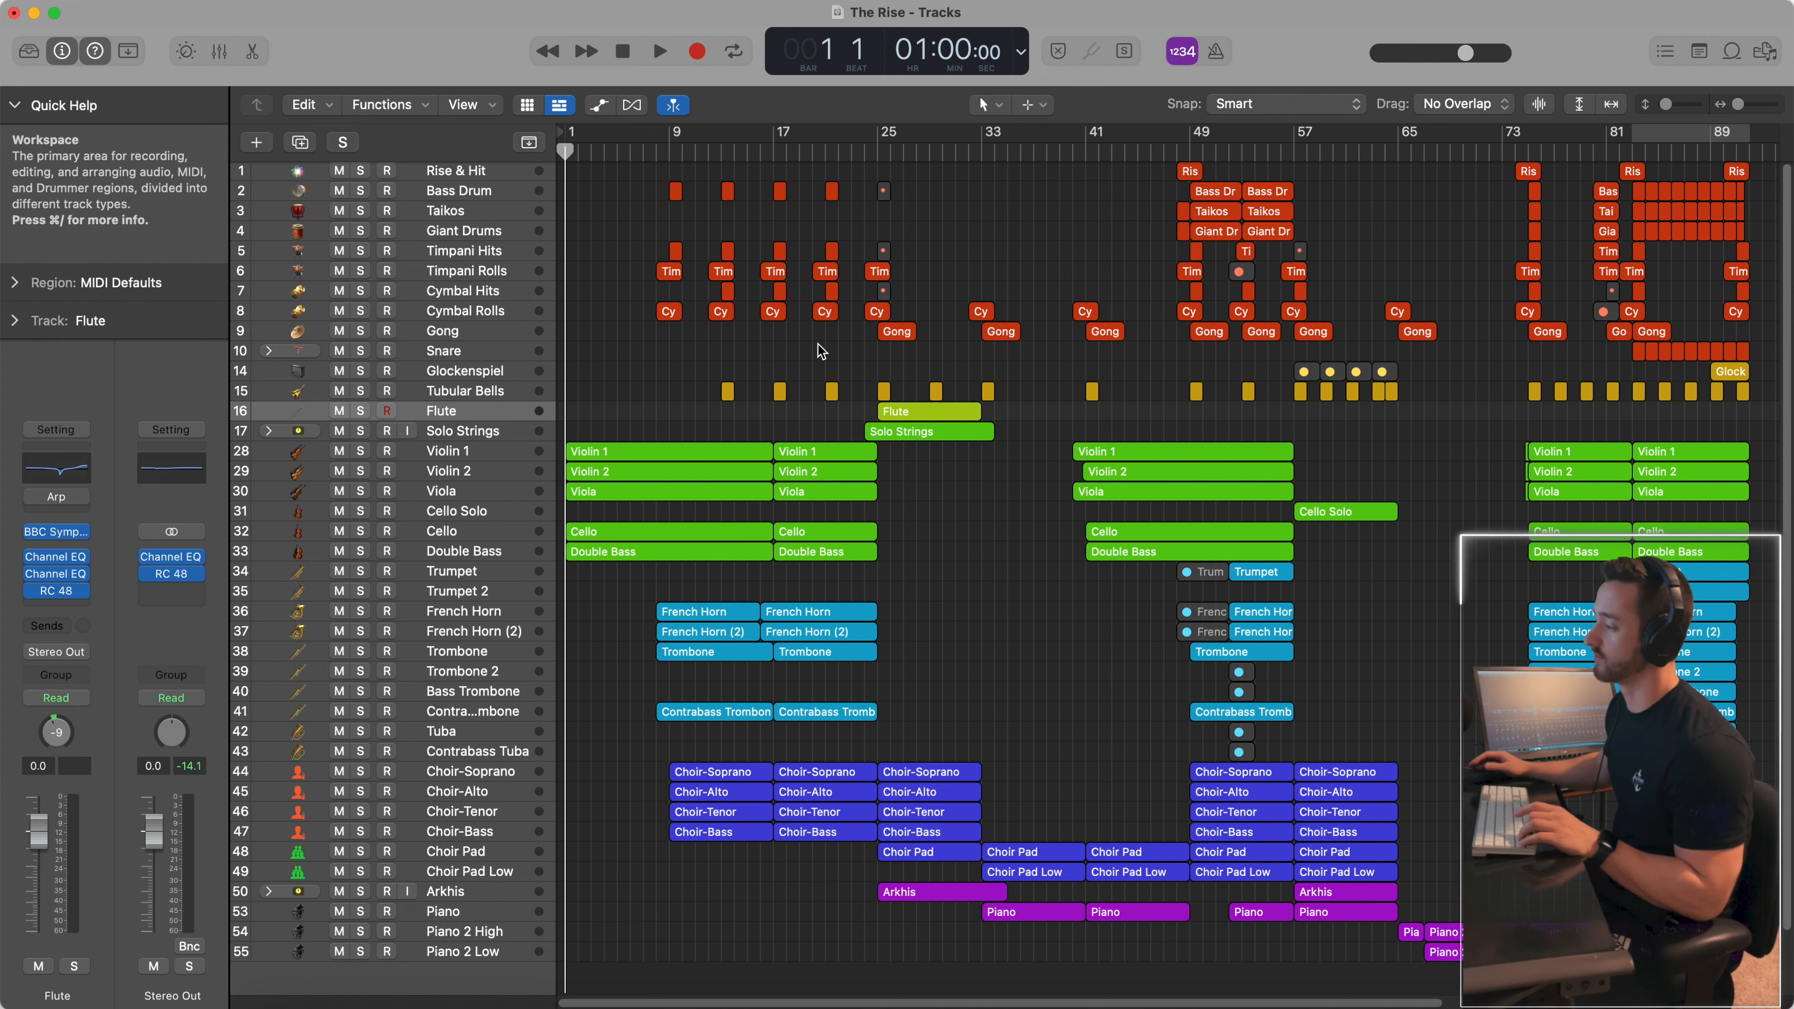
Step: Look across the arrangement to its final bars and return to bar 1
scroll(901, 459, "right", 3)
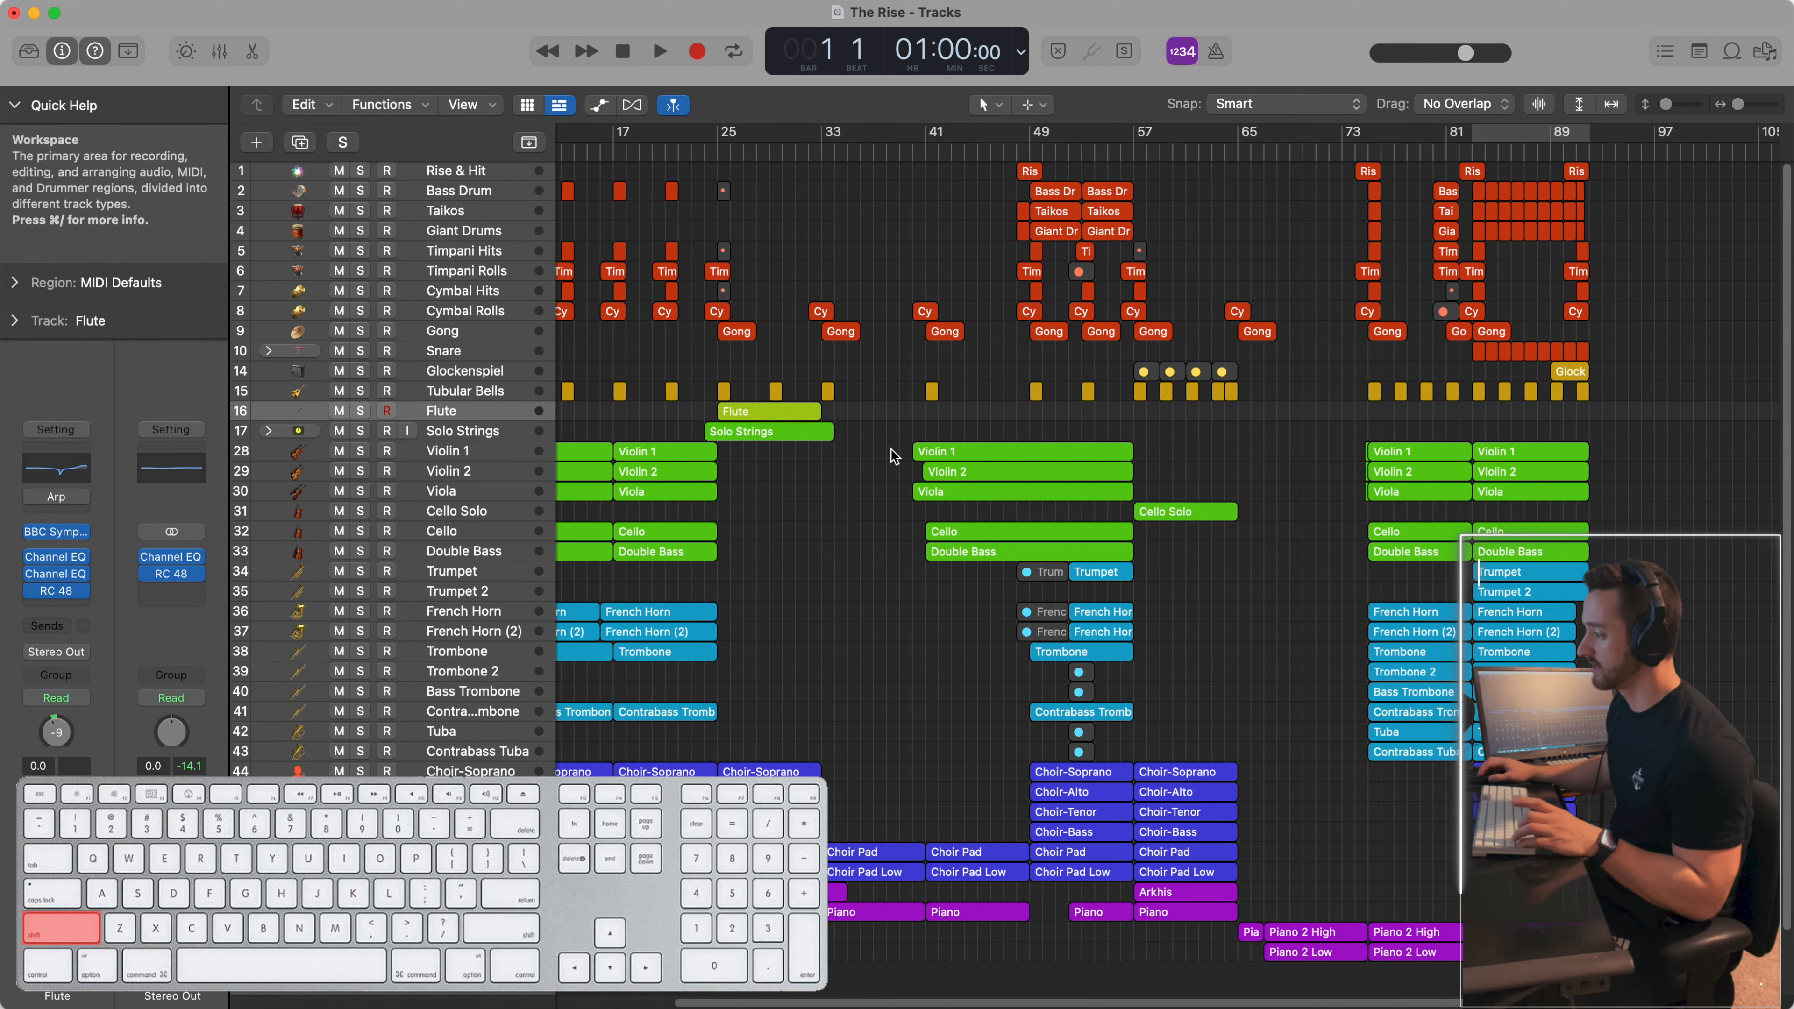
scroll(907, 470, "right", 10)
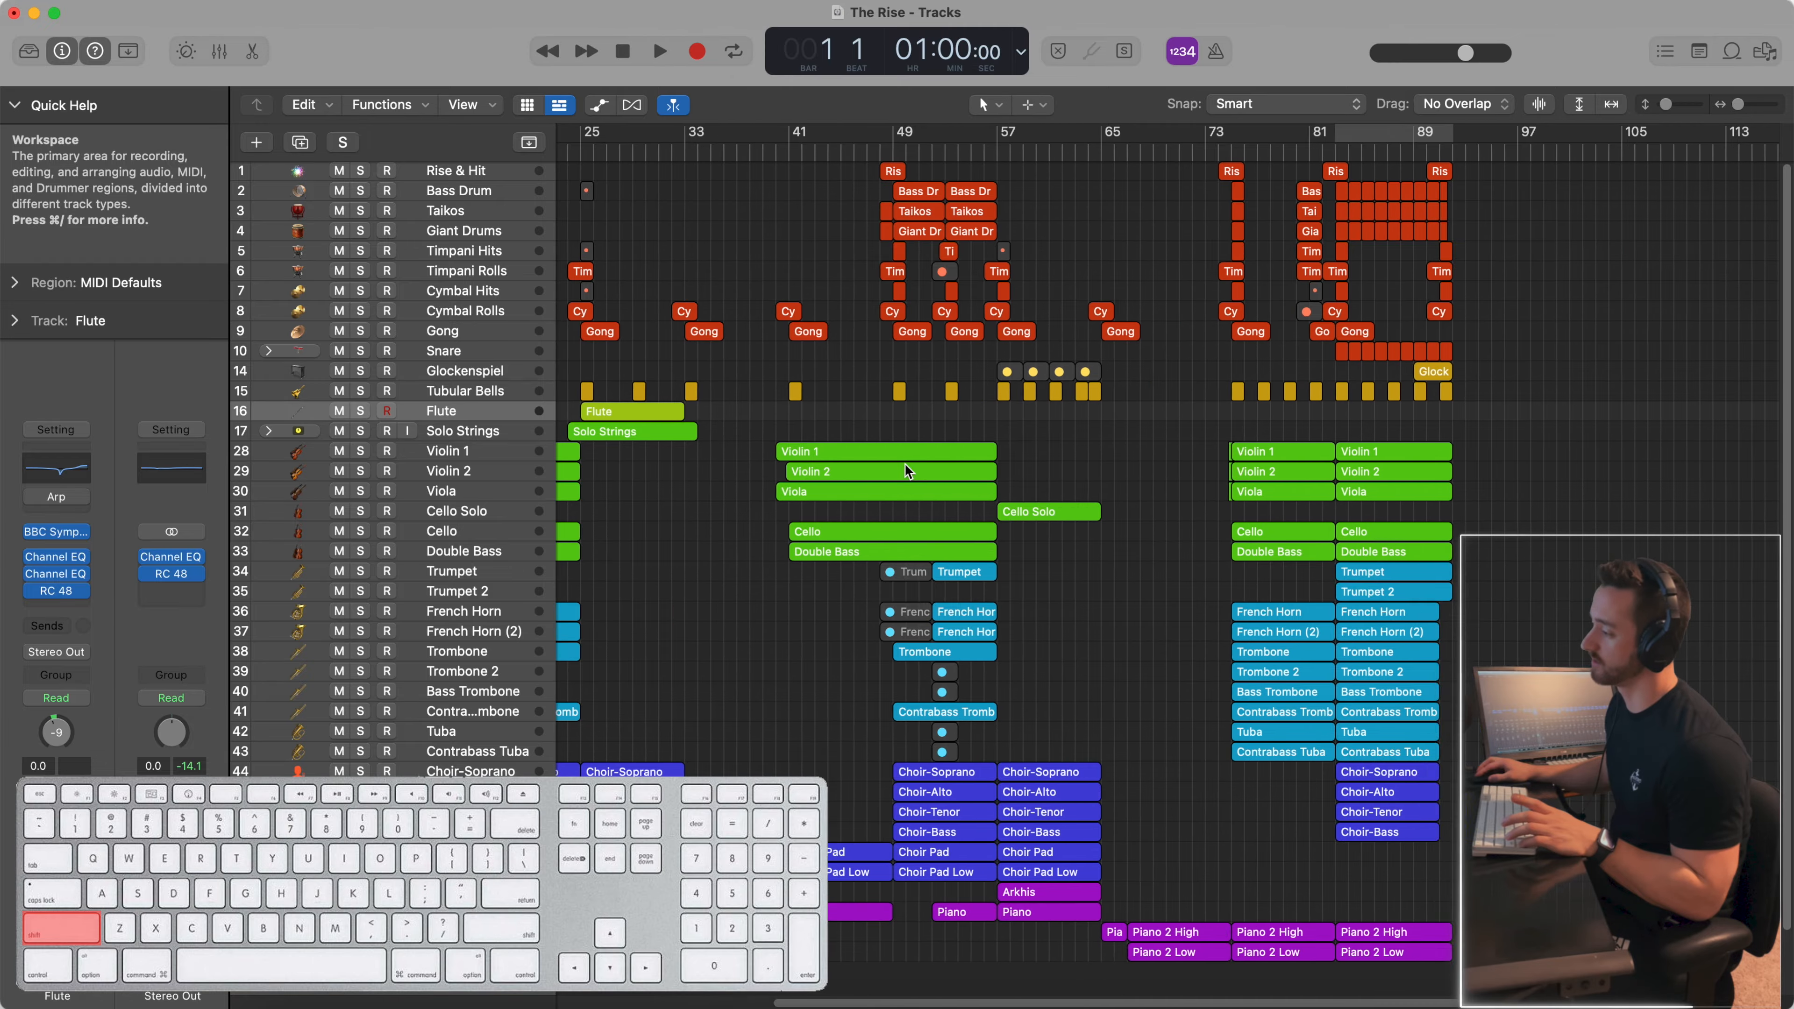
scroll(907, 470, "left", 12)
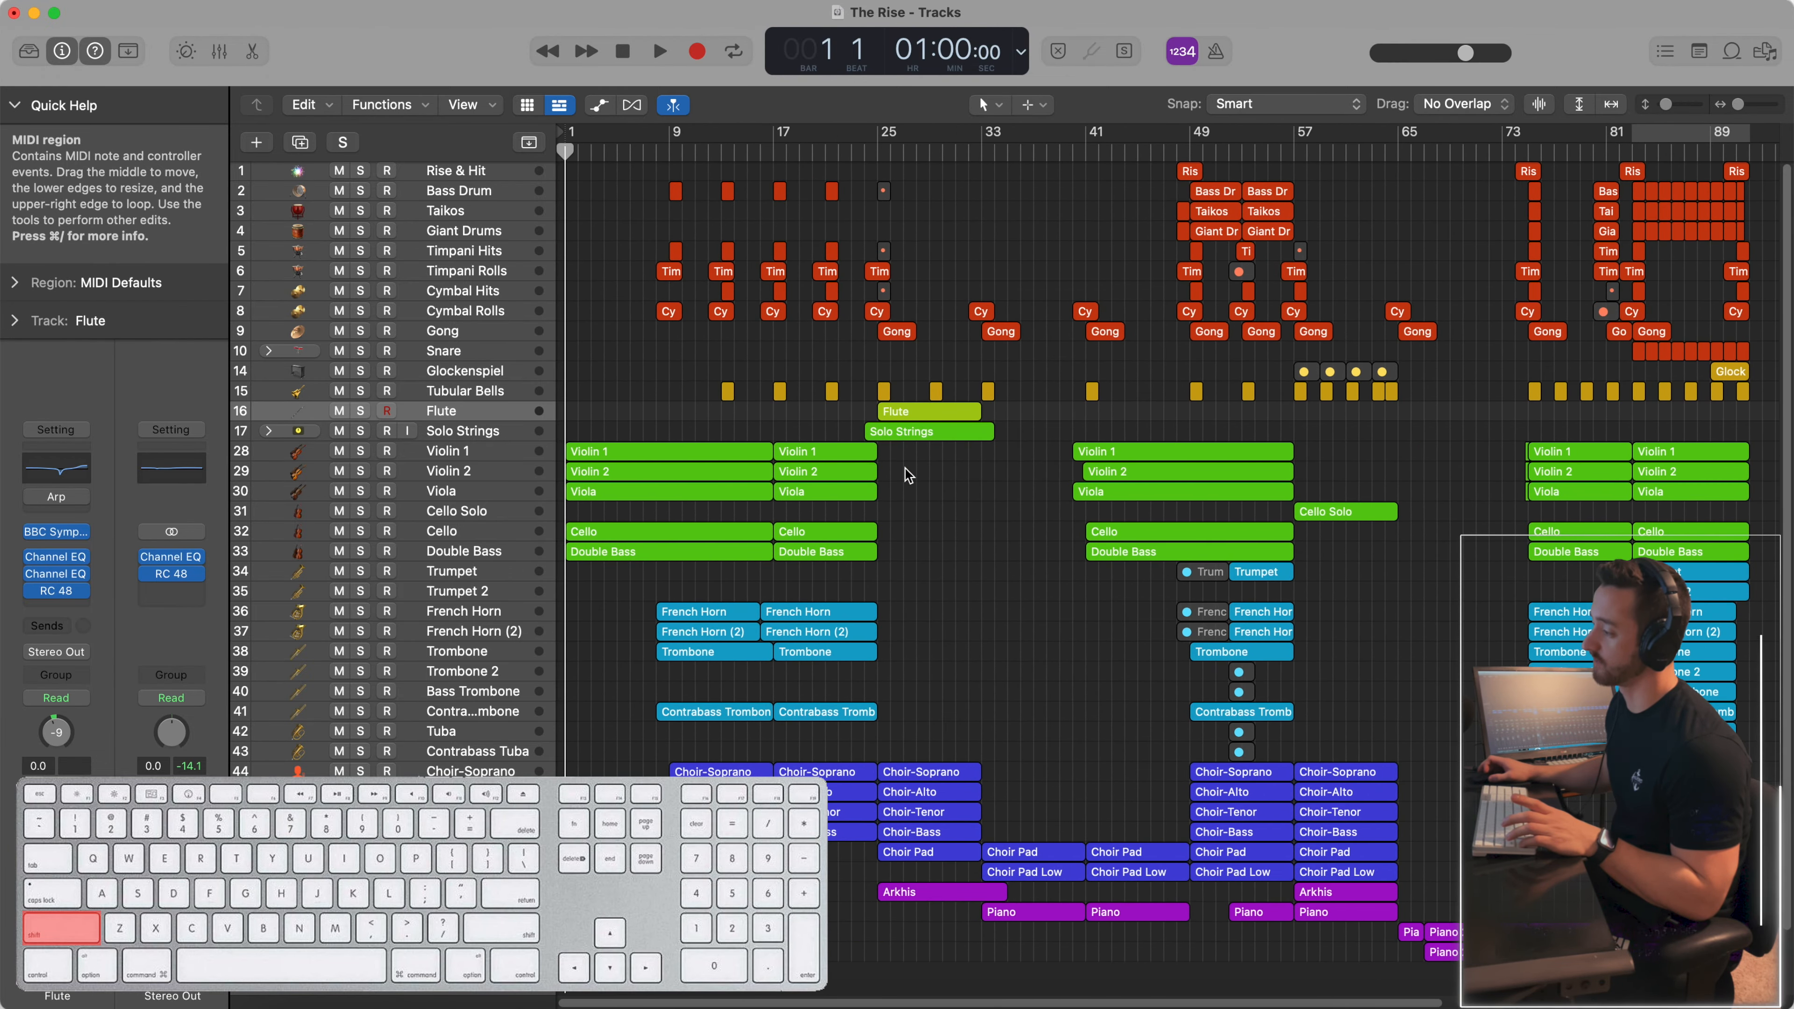
Step: Zoom the tracks area horizontally in and out, and place the playhead at bar 12
scroll(927, 538, "up", 5)
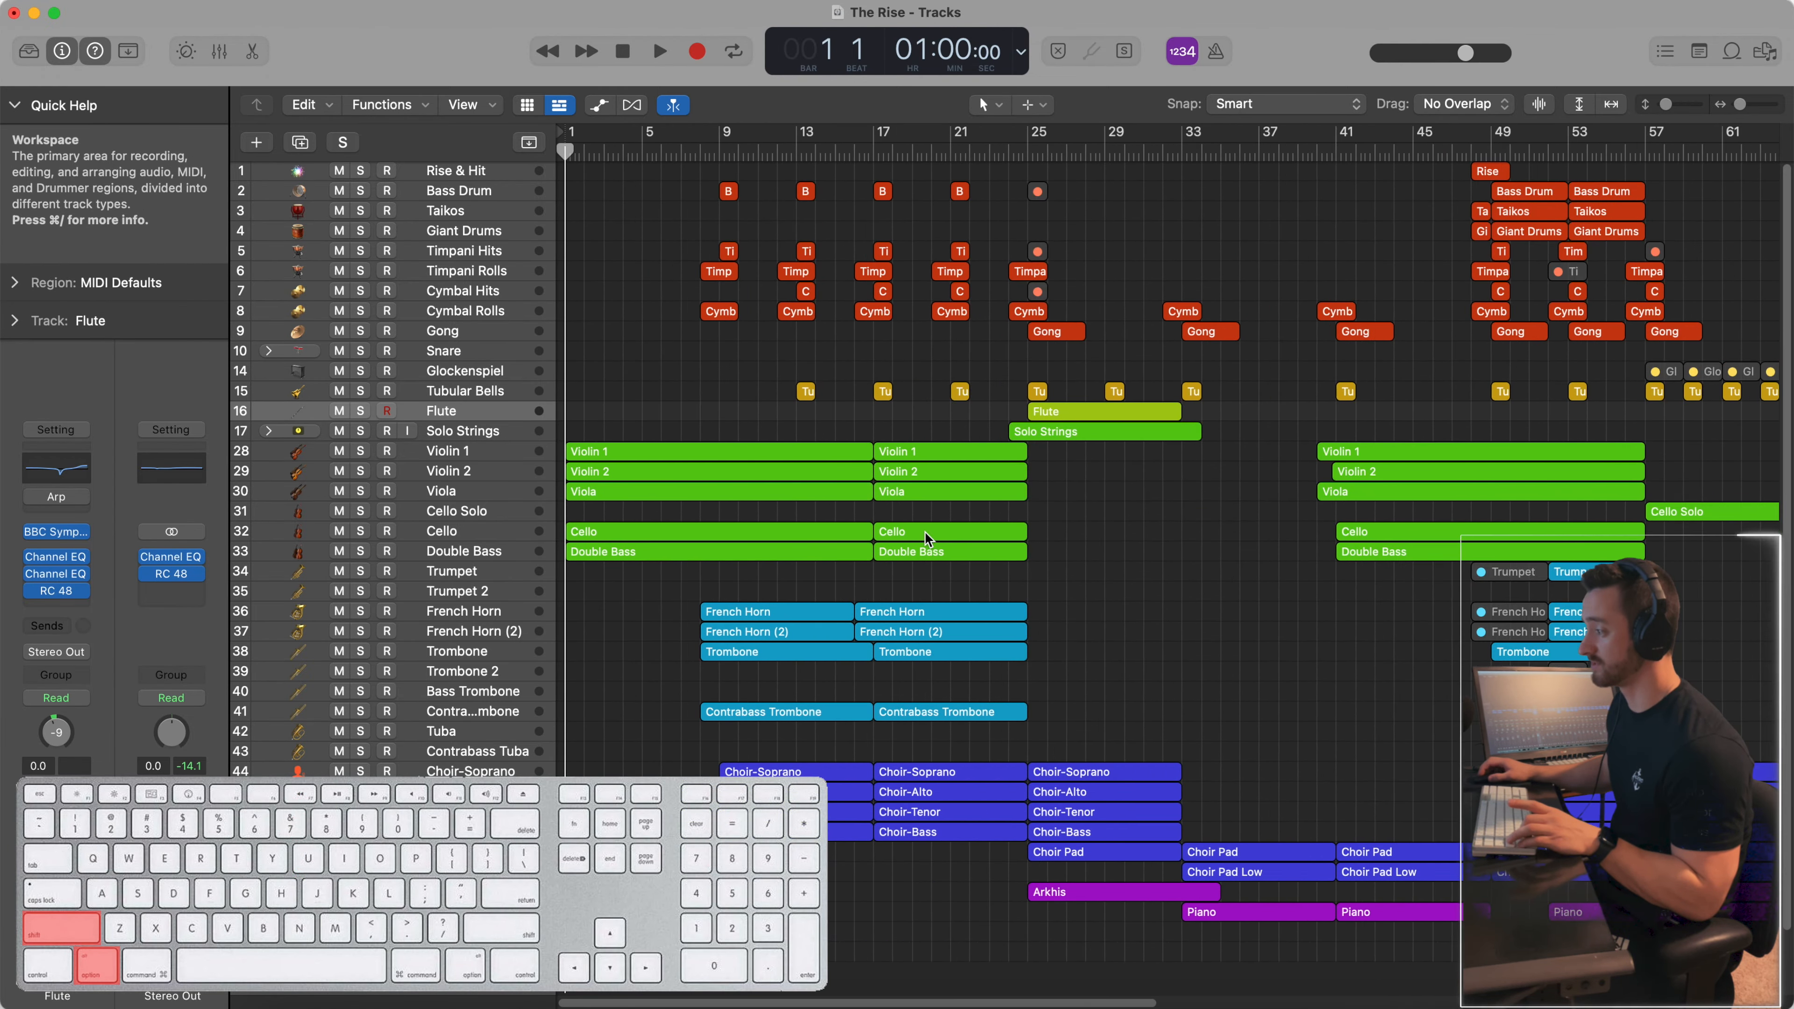
scroll(925, 533, "down", 5)
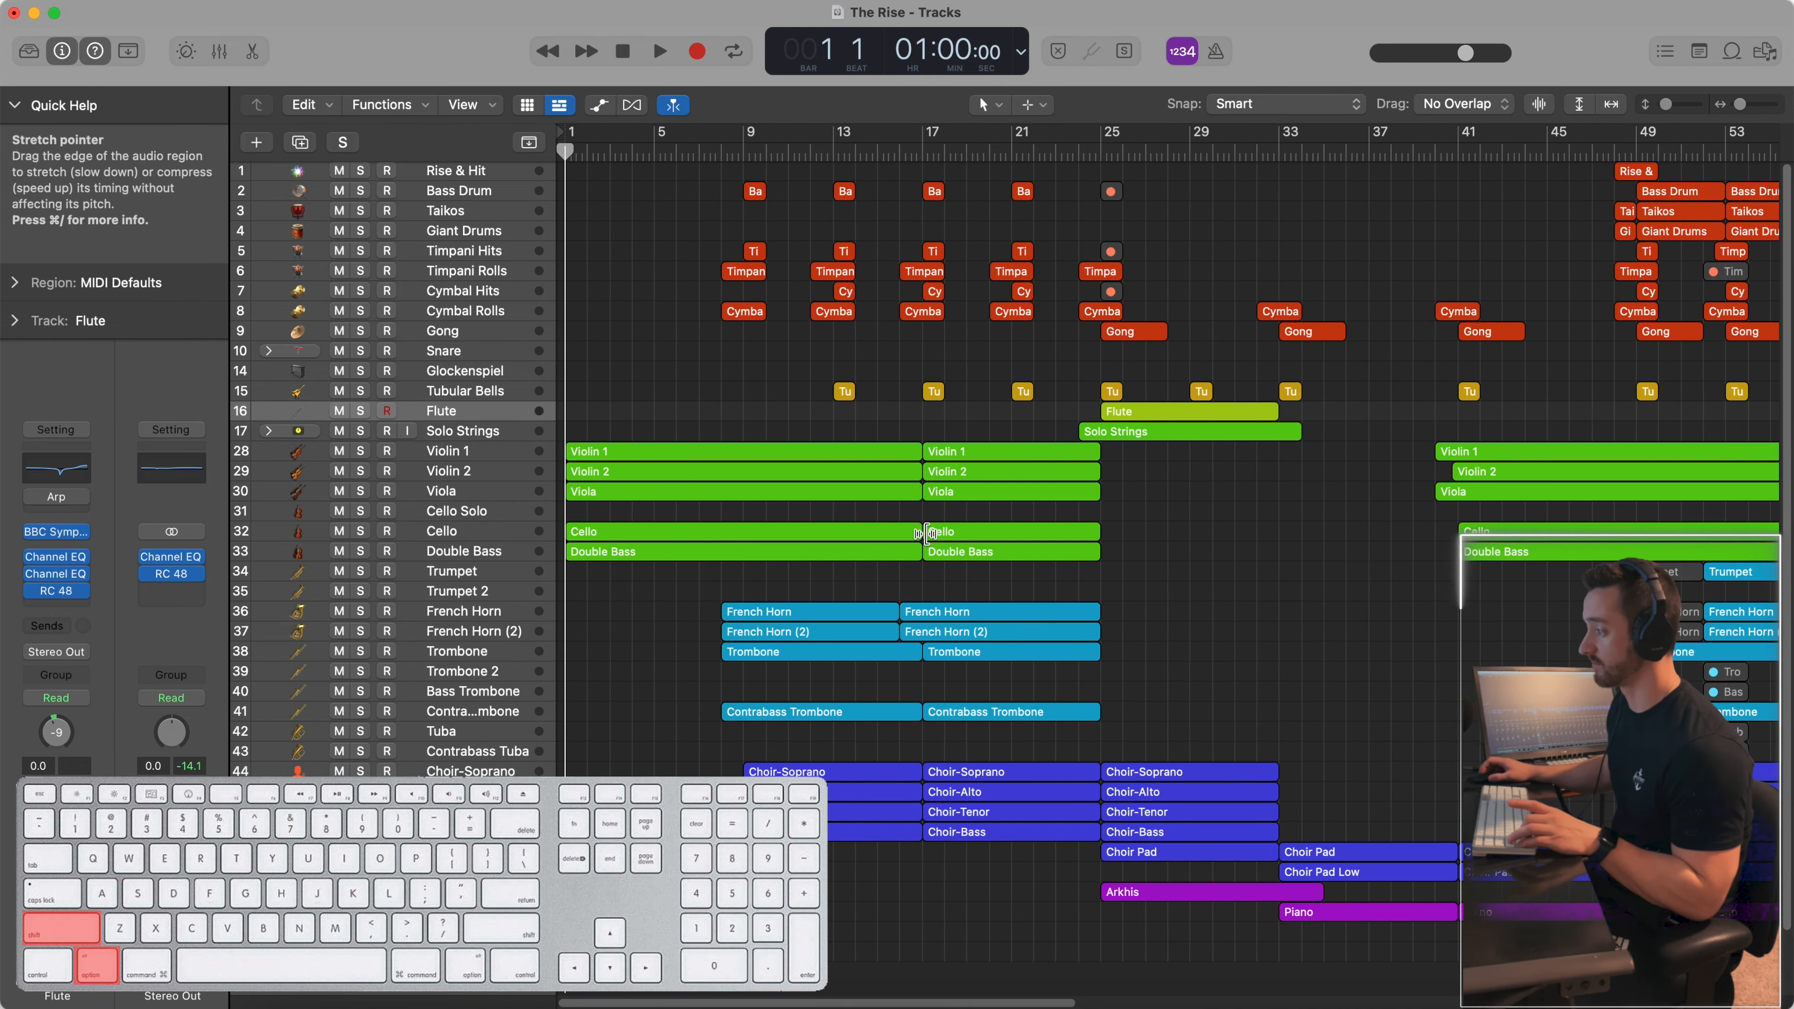
left_click(808, 375, "alt+shift")
Step: Zoom the tracks vertically until the Flute track is greatly enlarged, and zoom back out to show every track
scroll(805, 472, "up", 5)
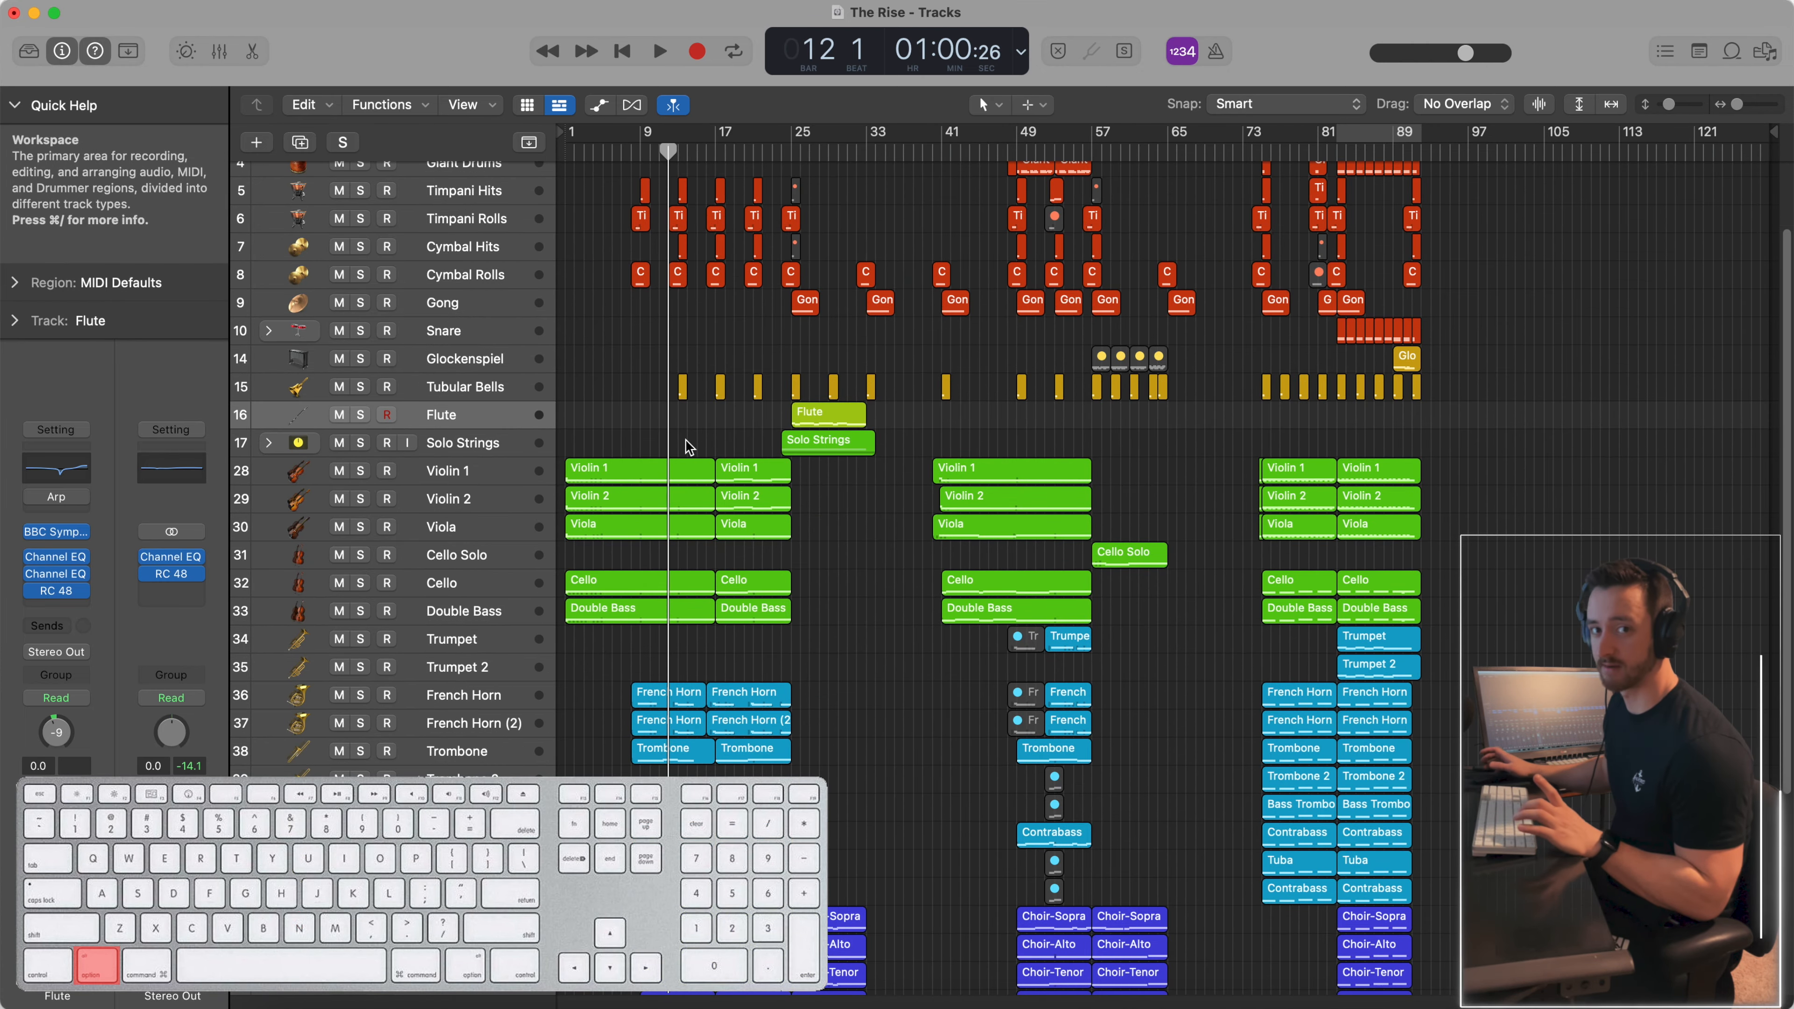
scroll(691, 443, "up", 5)
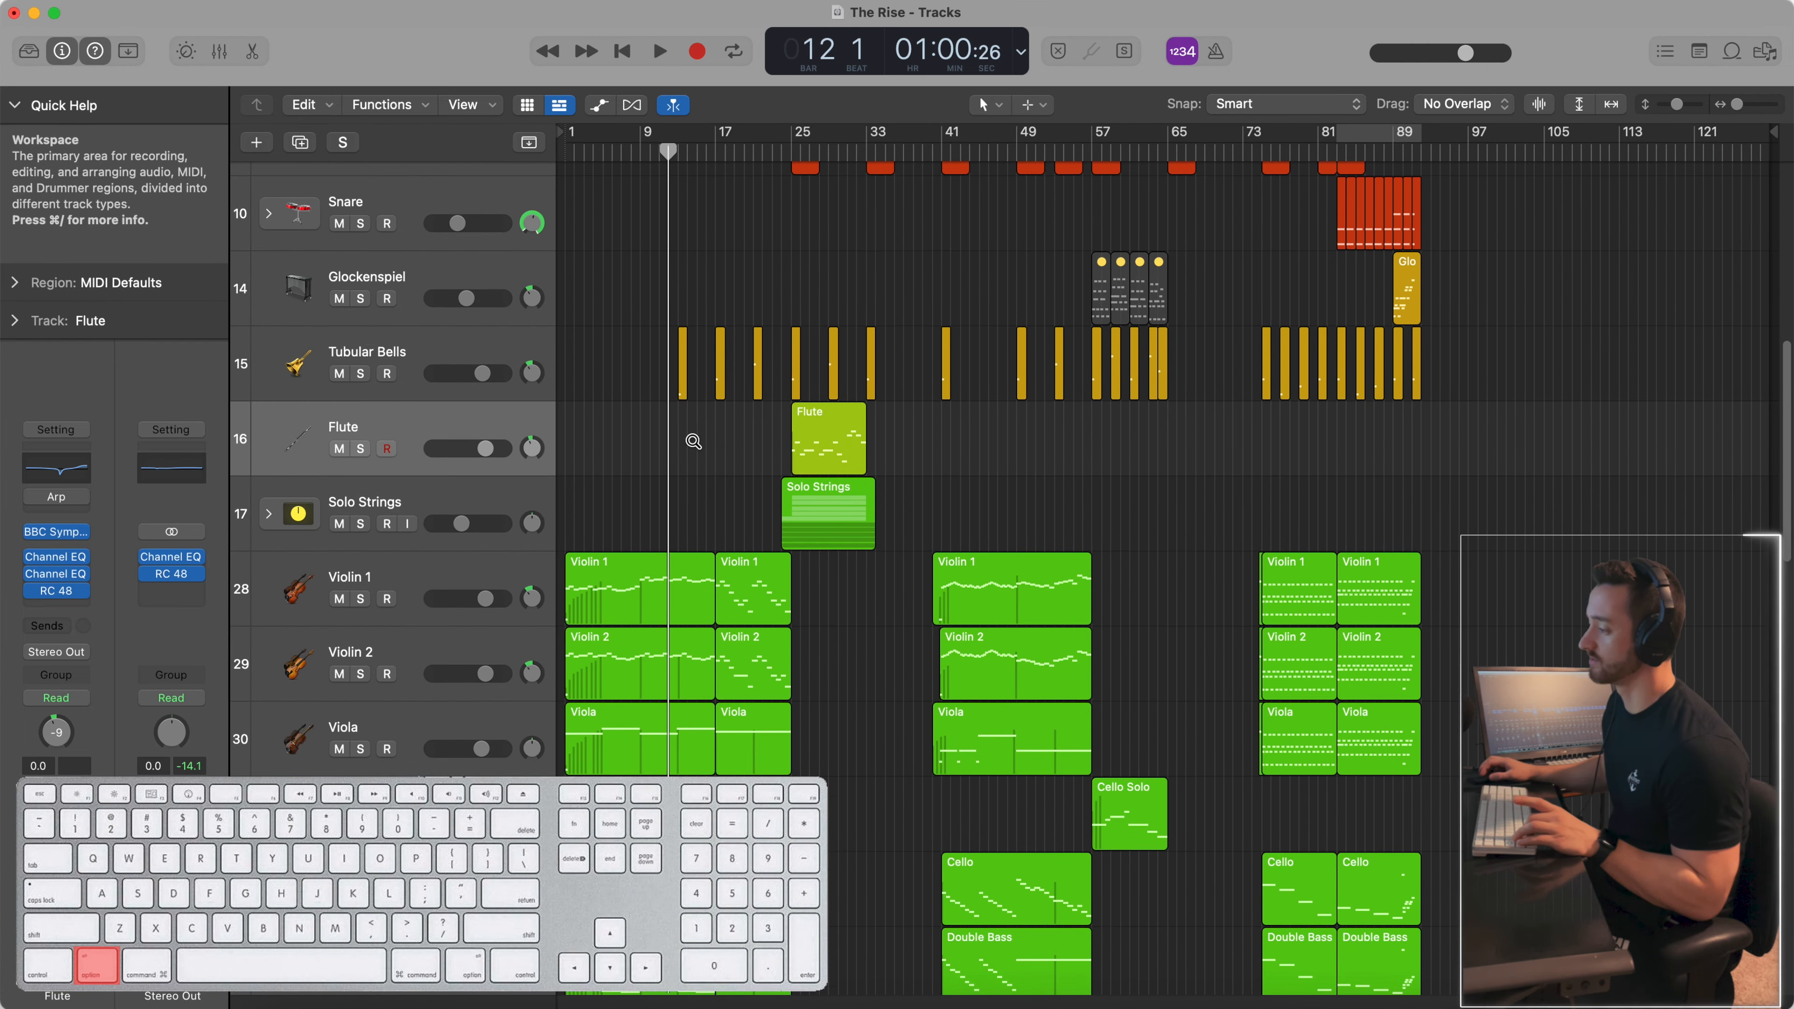
scroll(693, 441, "up", 5)
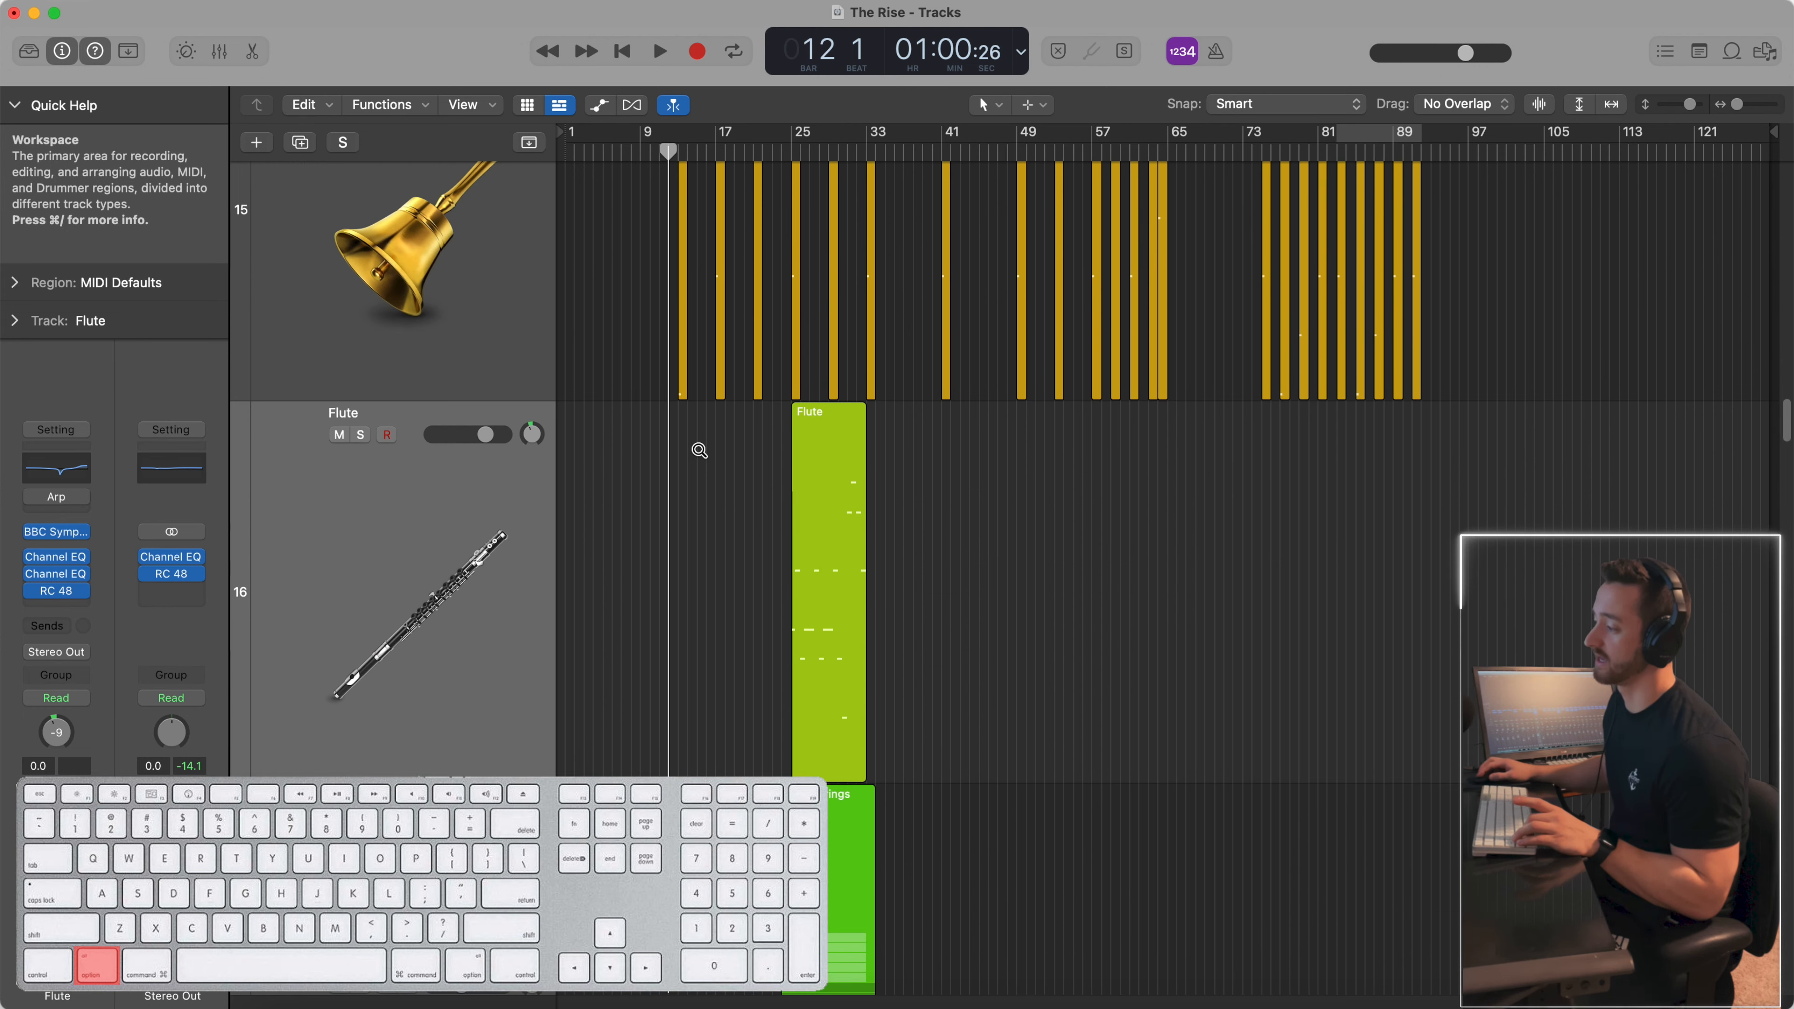
scroll(700, 451, "down", 10)
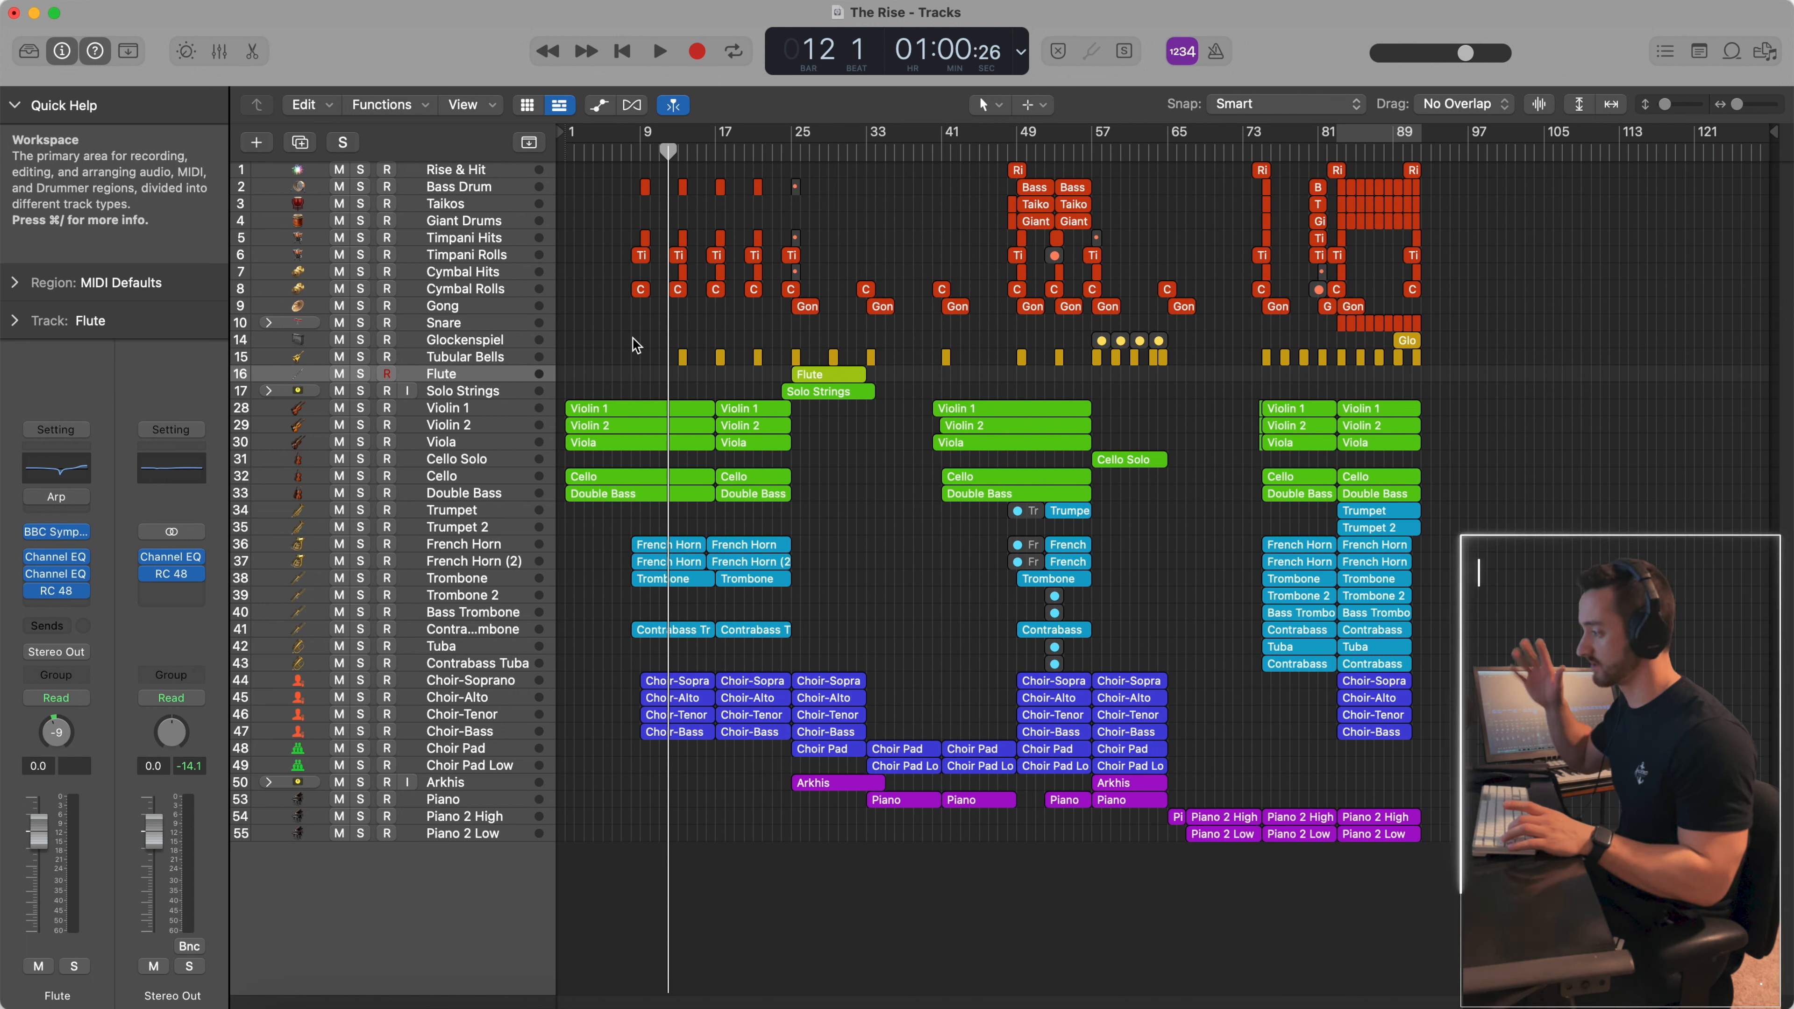
Step: Zoom the tracks area to fit all of the project's regions and clear the region selection
key("super+a")
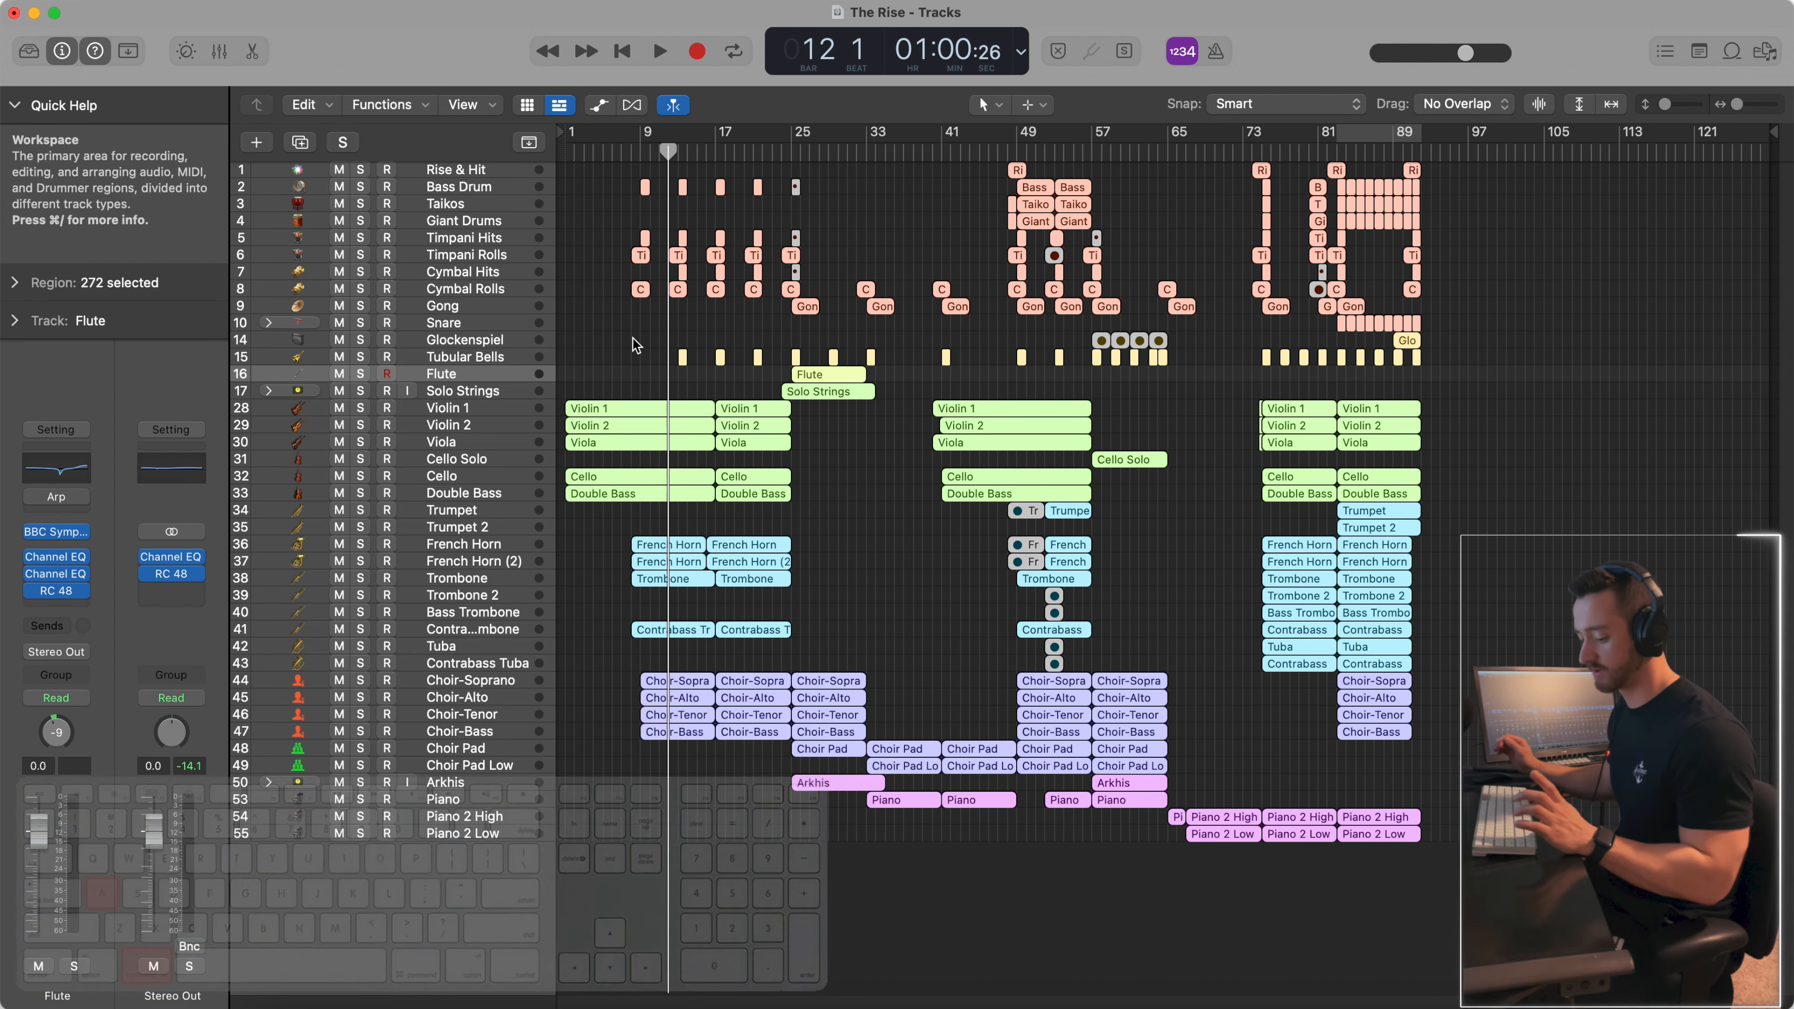
key("z")
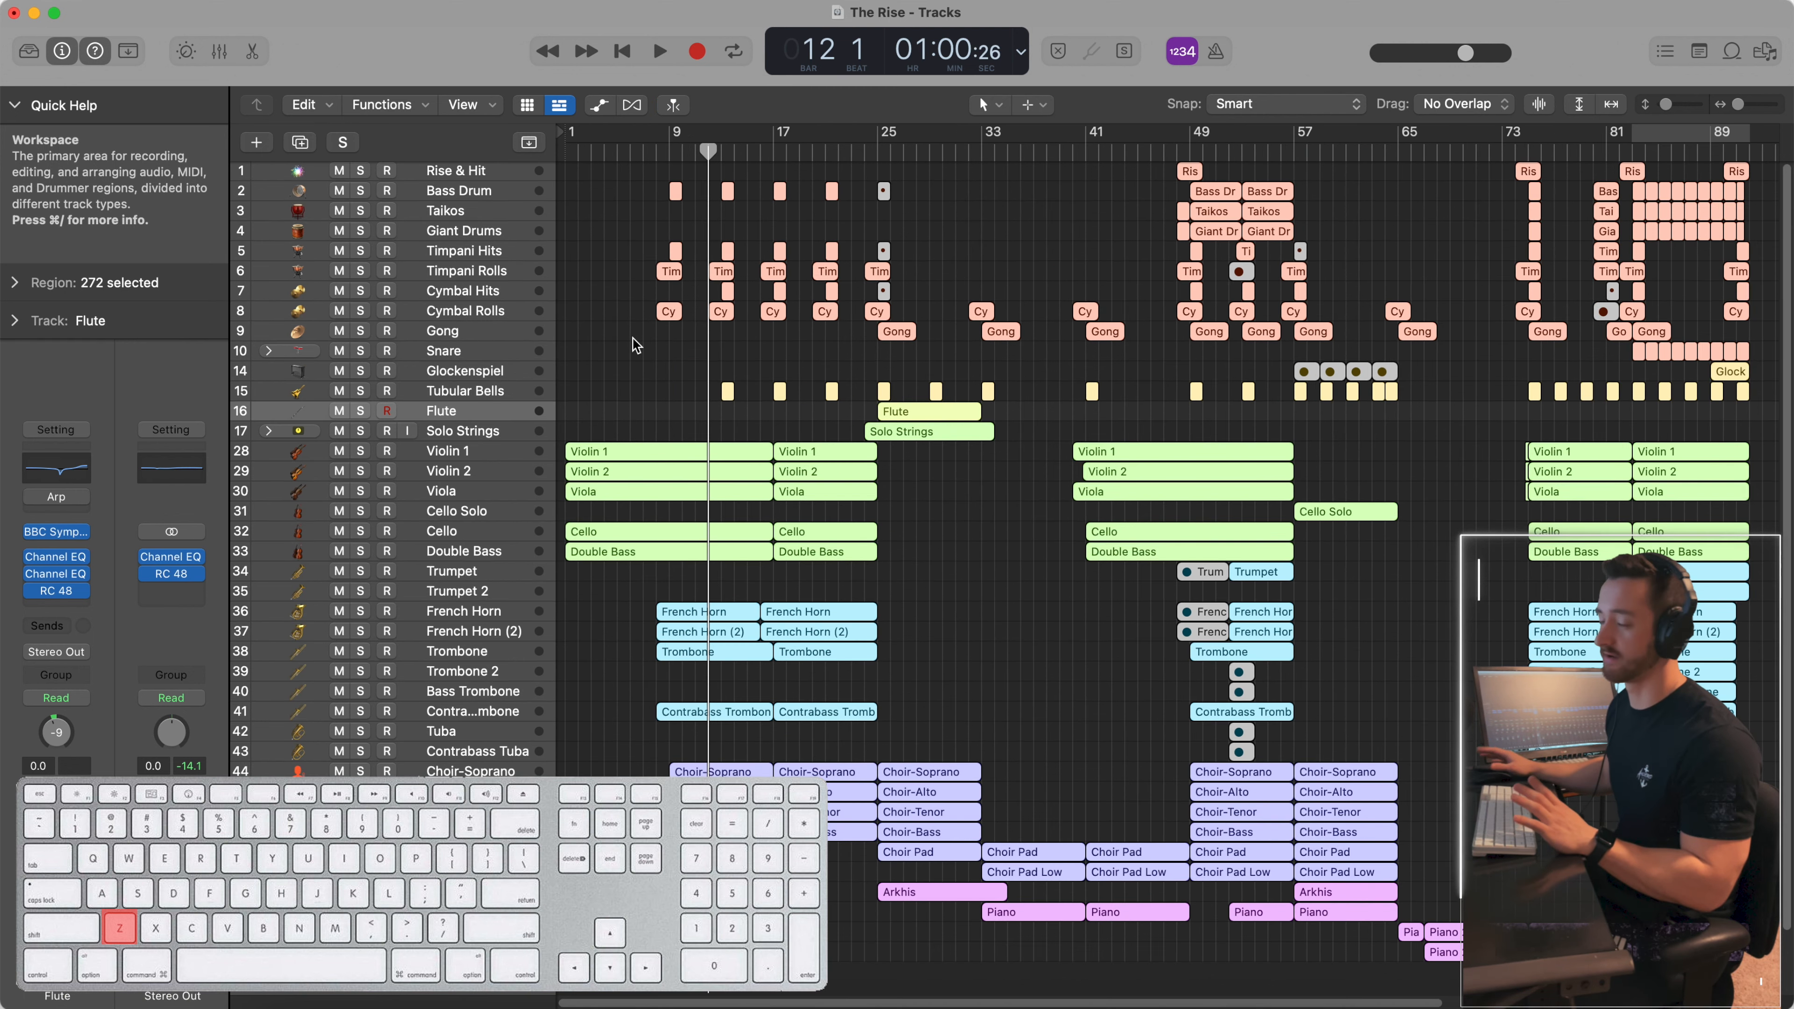
left_click(636, 346)
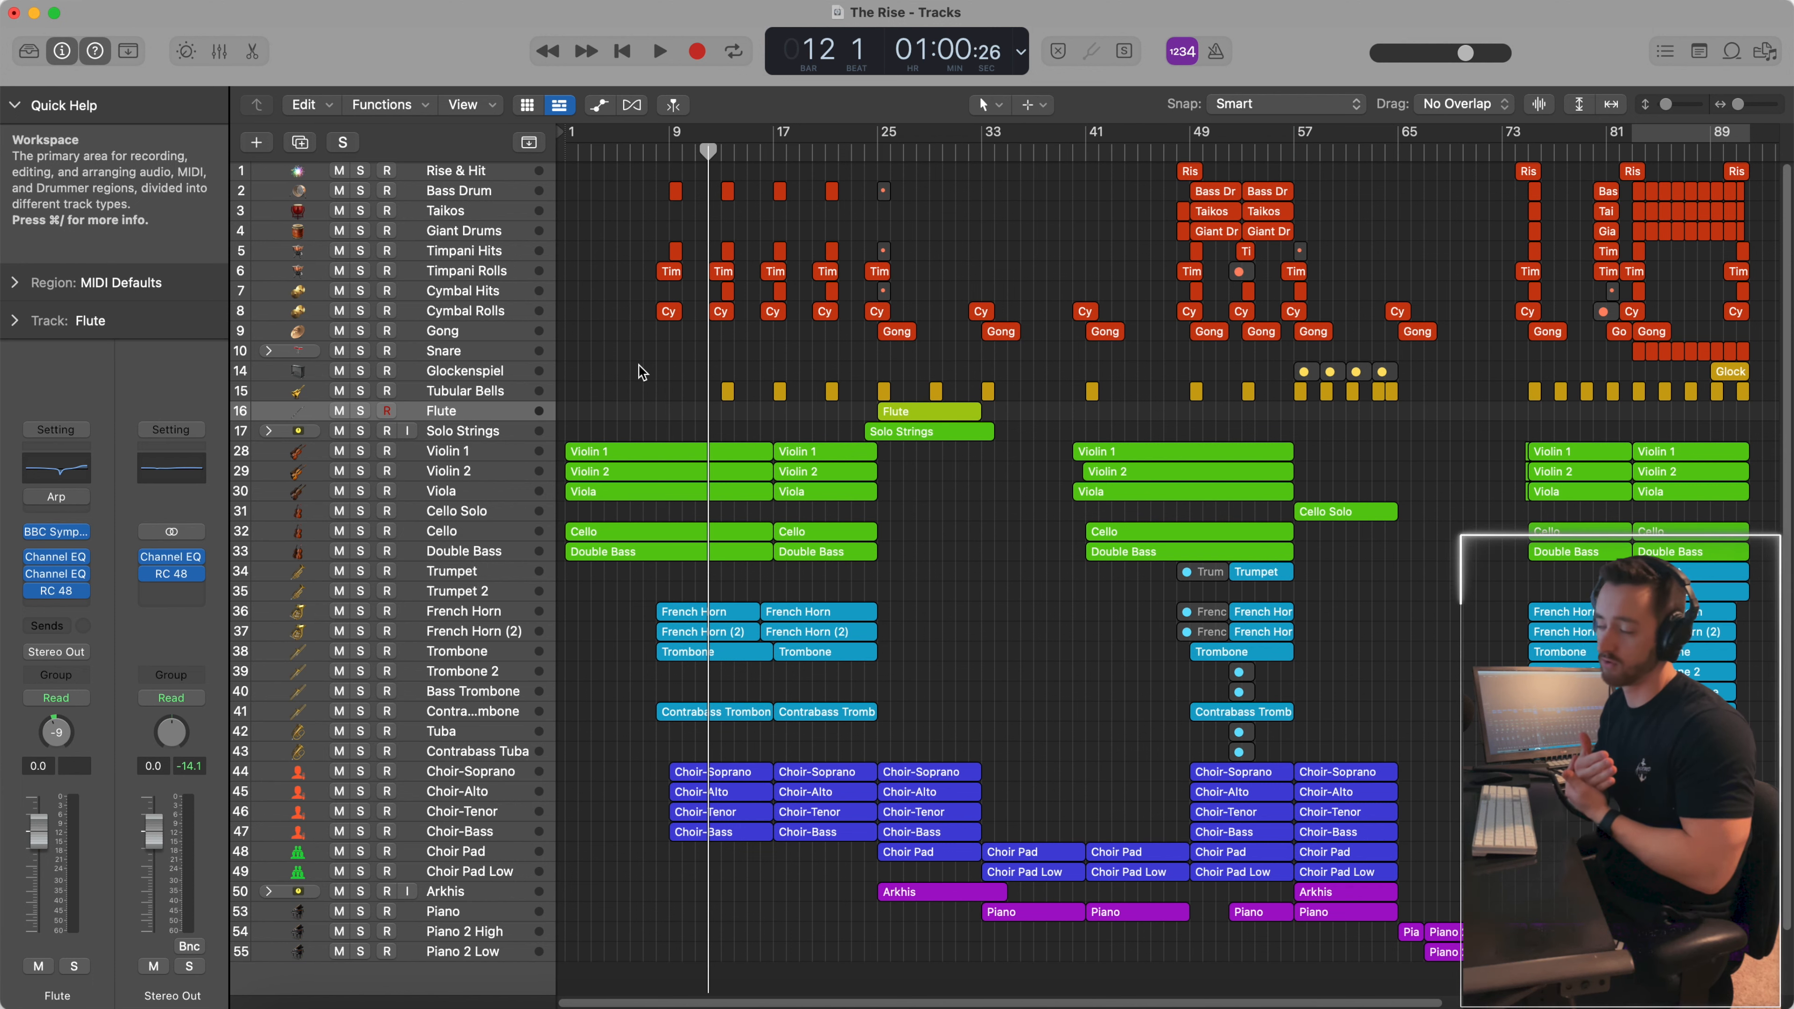
Step: Open the Mixer, look across its channel strips from the Gong to the Trombone, and close it
key("x")
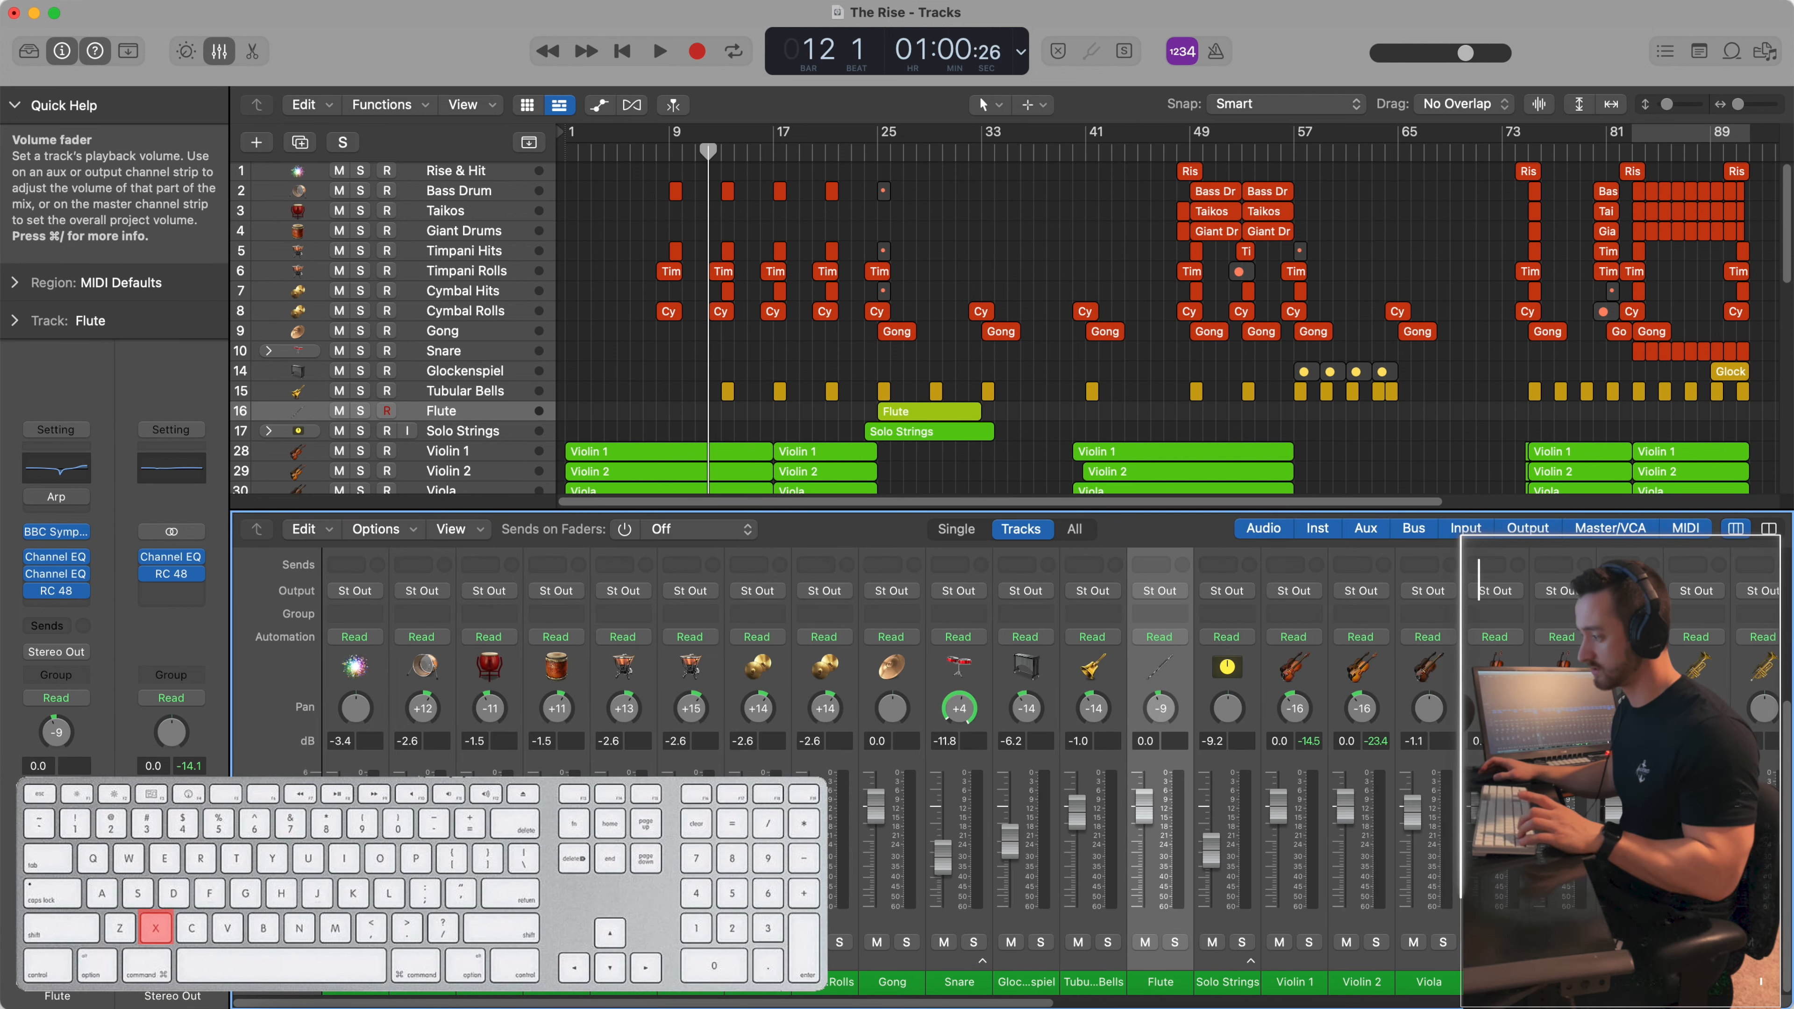
scroll(918, 834, "right", 7)
scroll(918, 834, "left", 7)
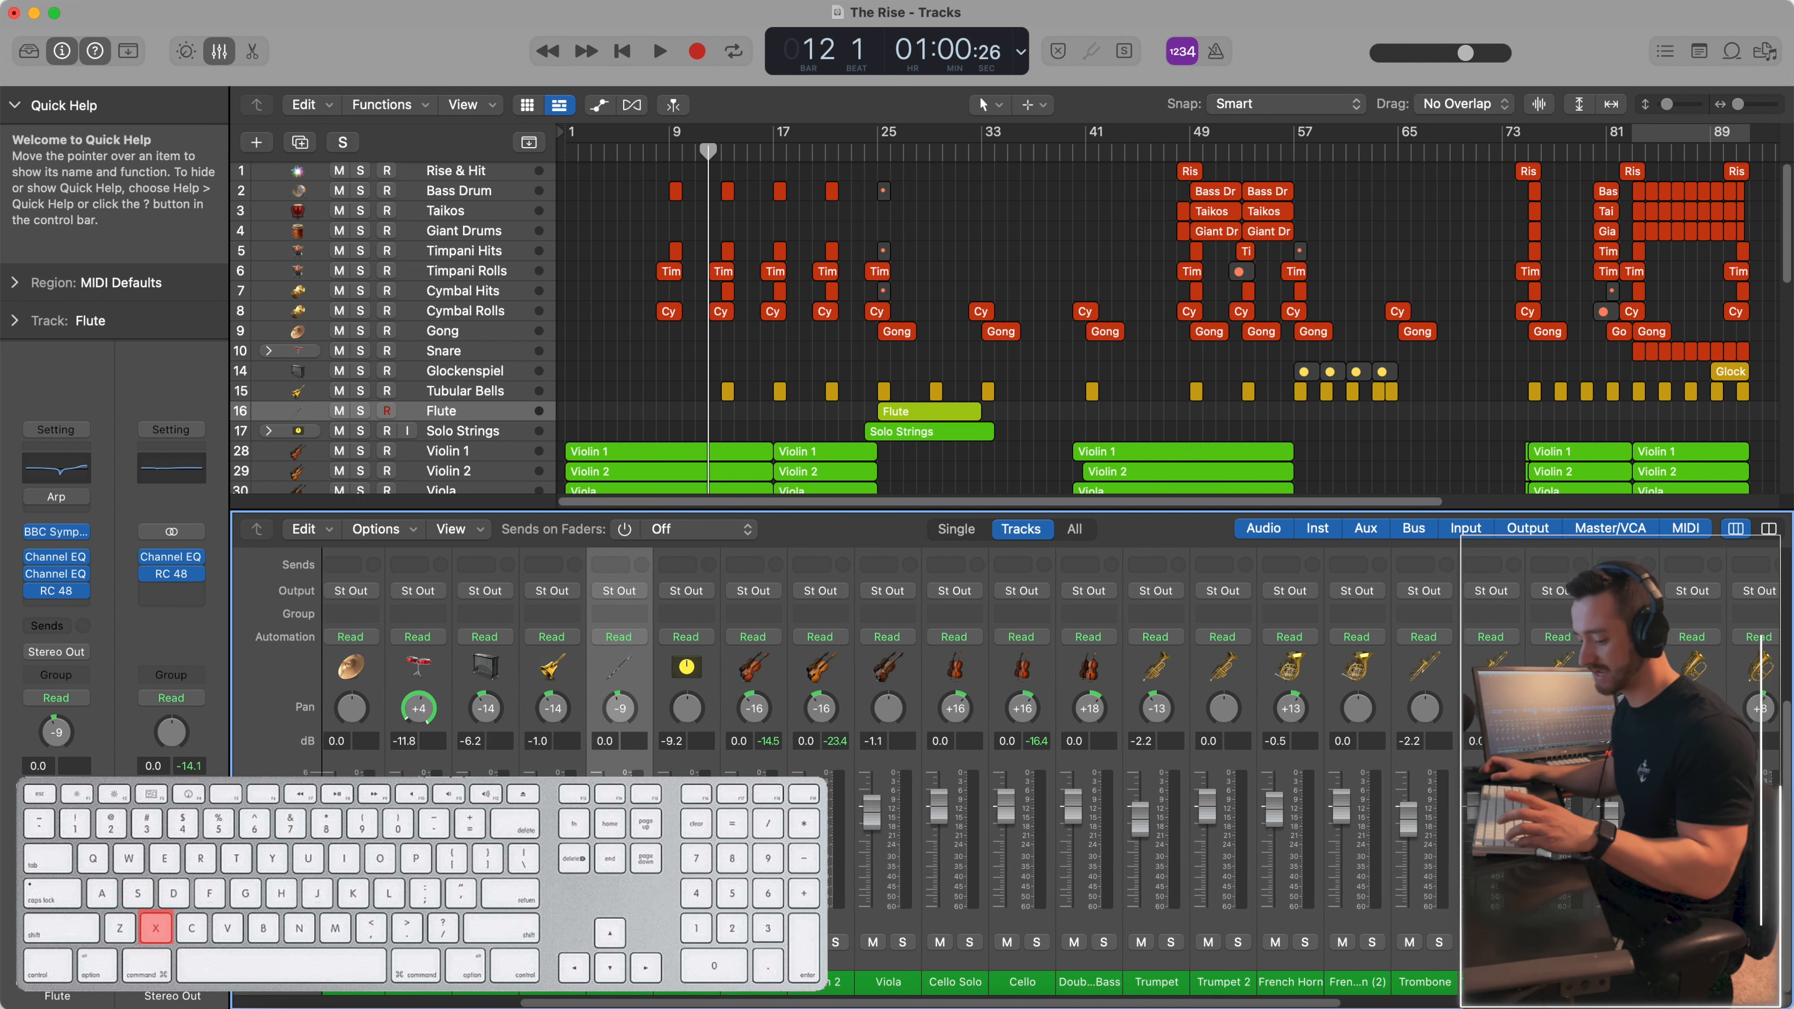
key("x")
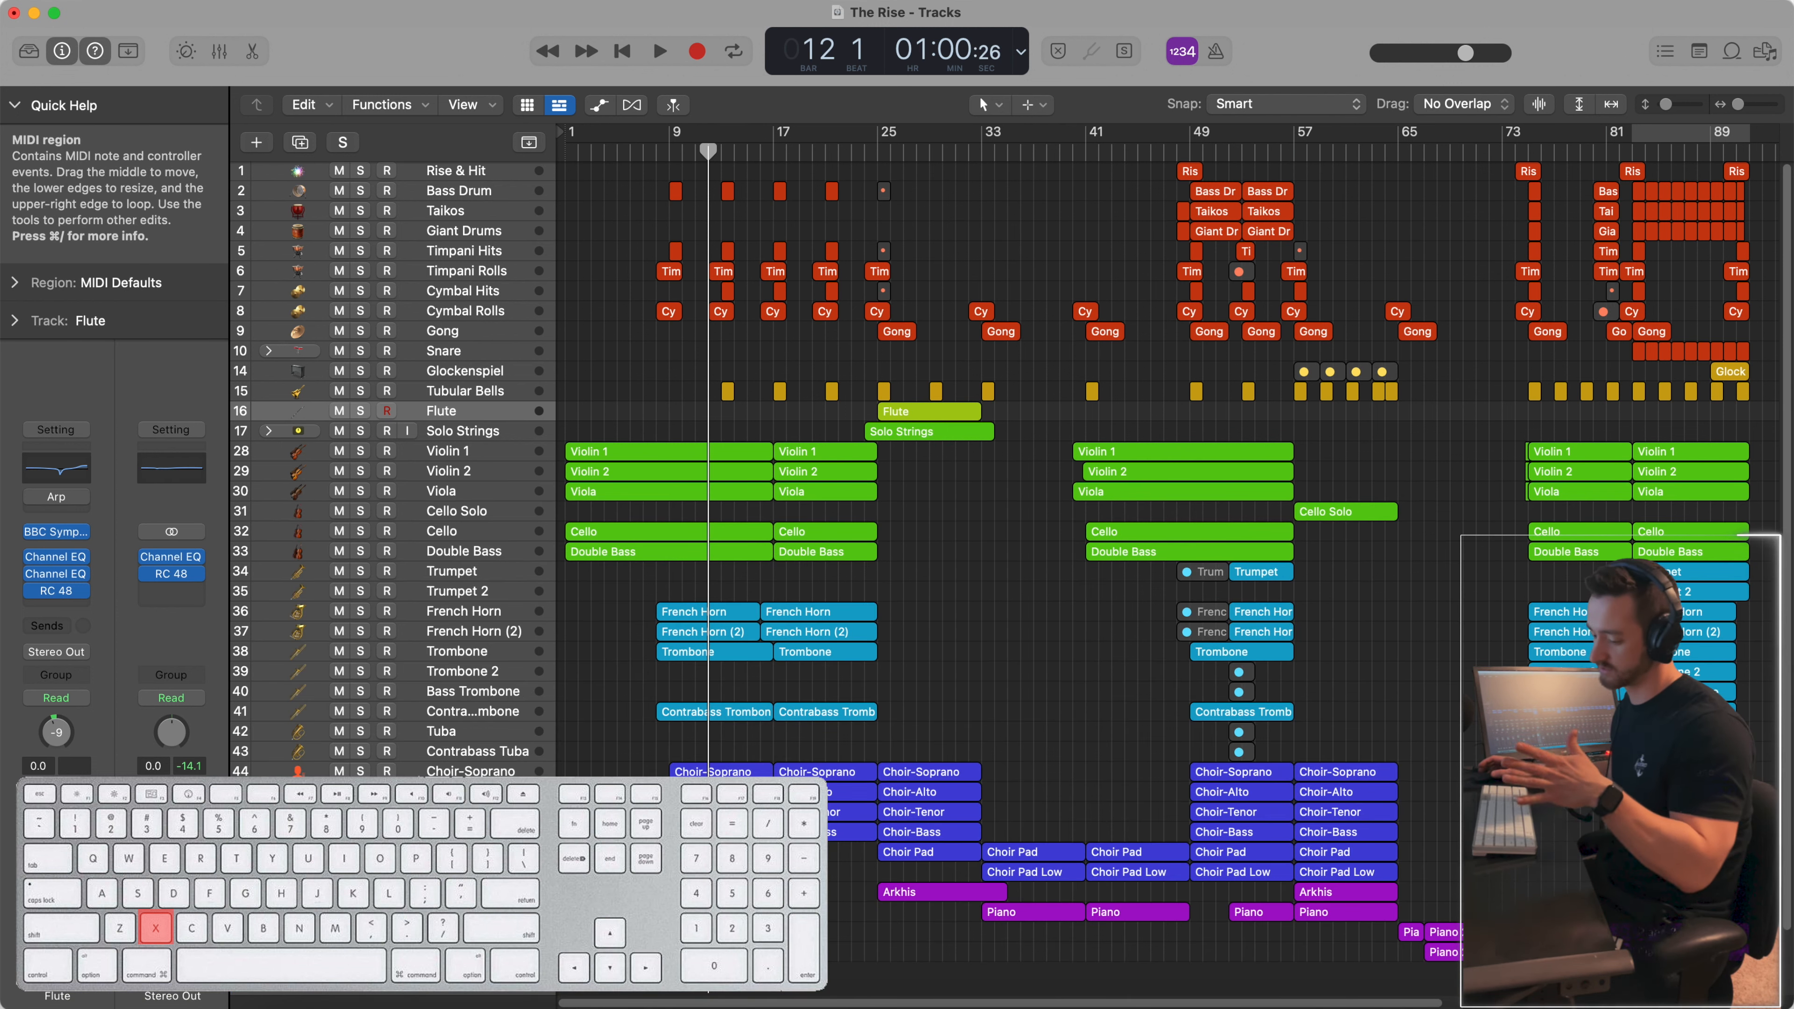
Step: Open the Piano Roll, examine the notes of the first two Violin 1 regions, and close it
key("p")
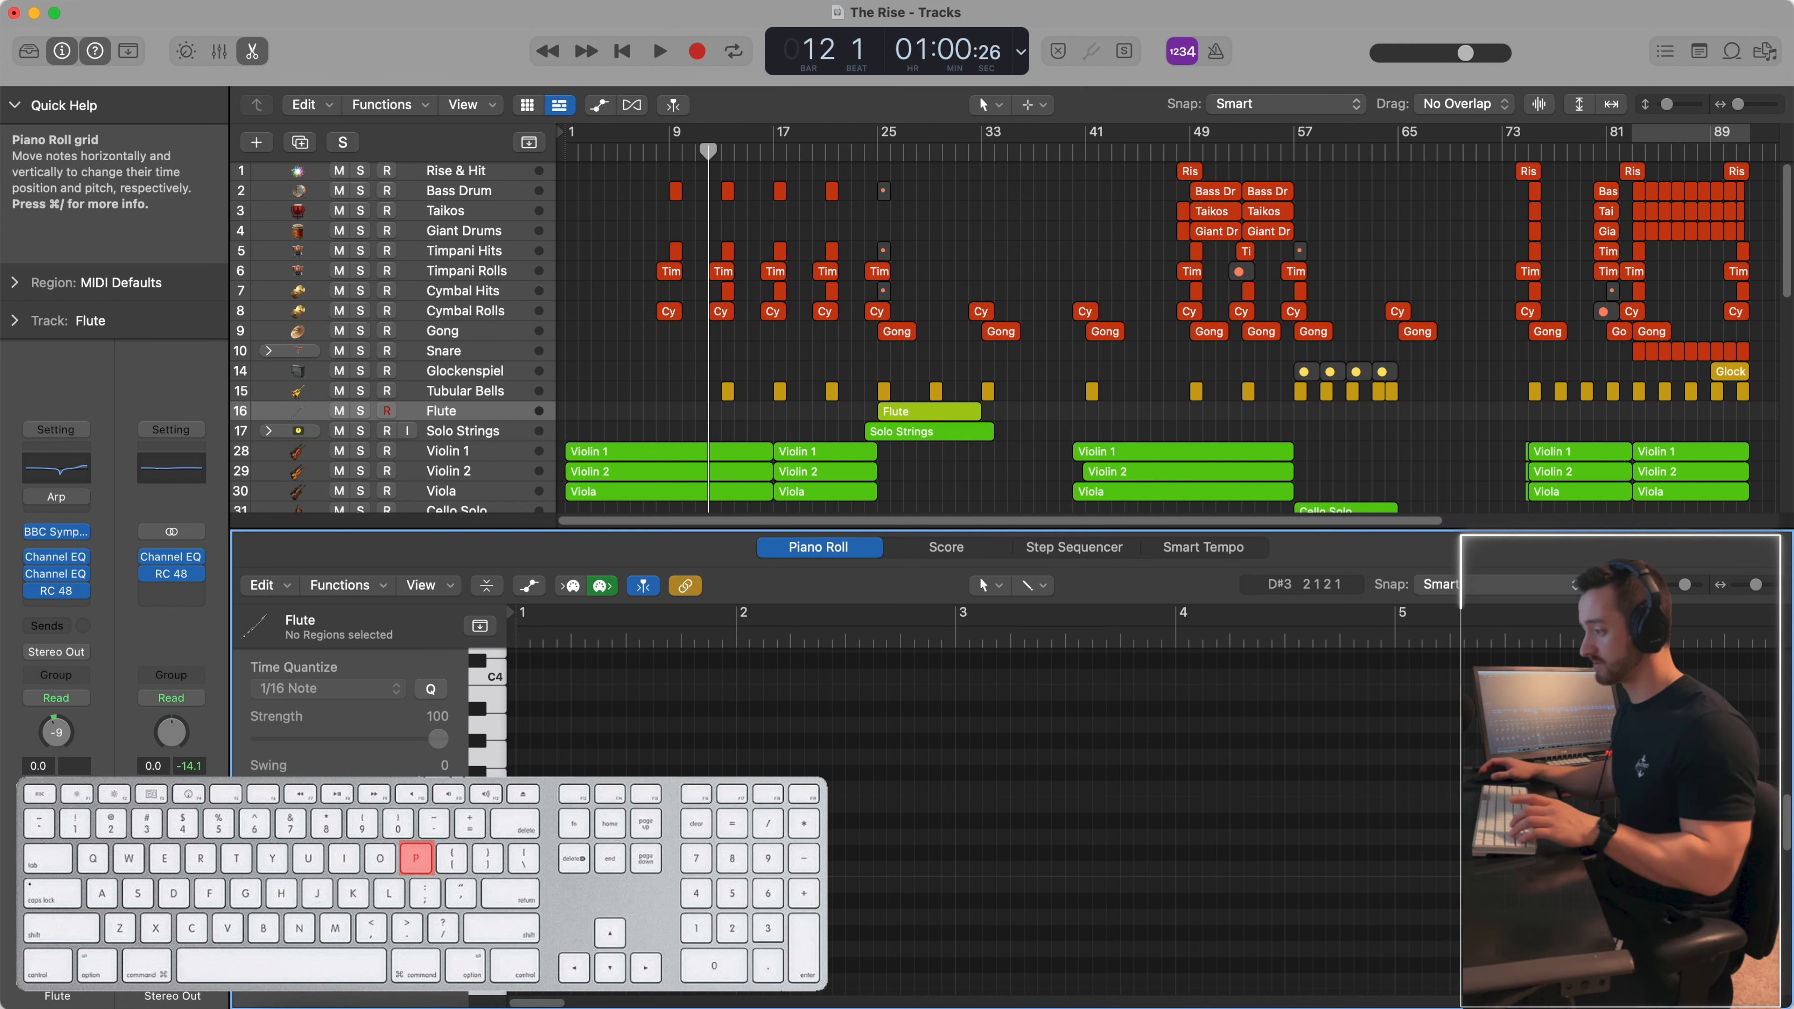
left_click(706, 458)
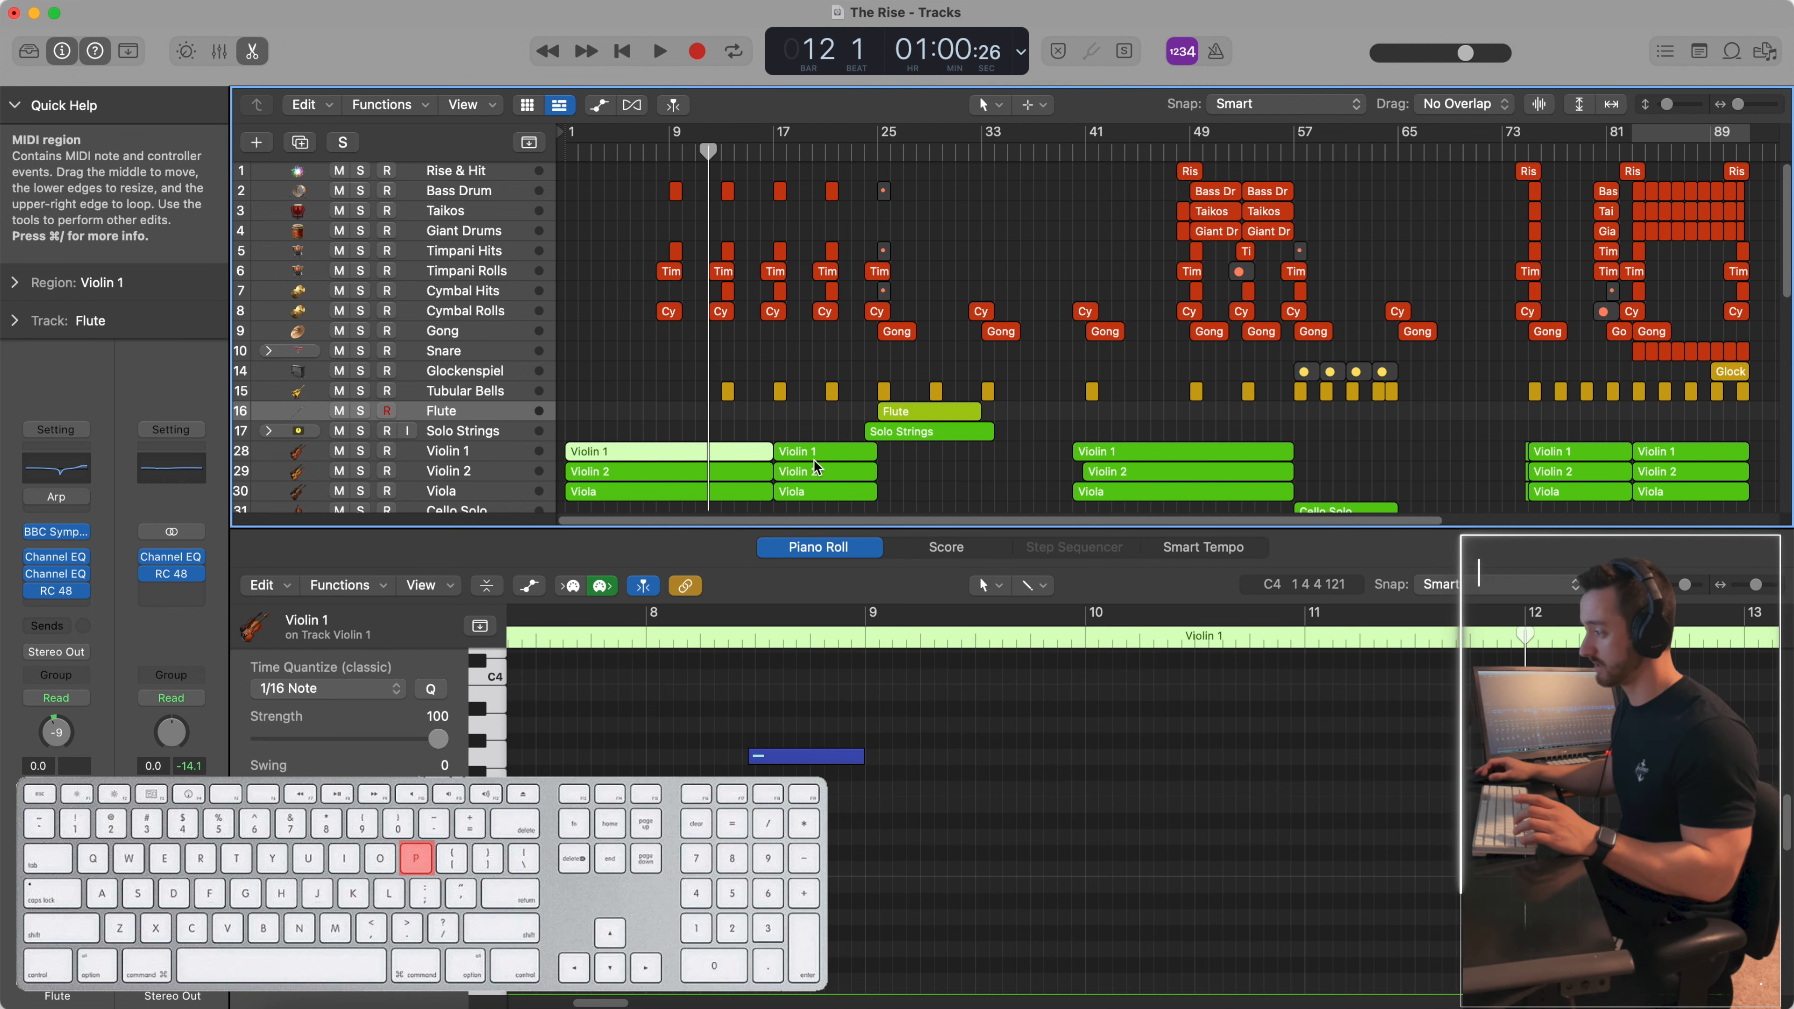
left_click(825, 451)
scroll(770, 790, "right", 10)
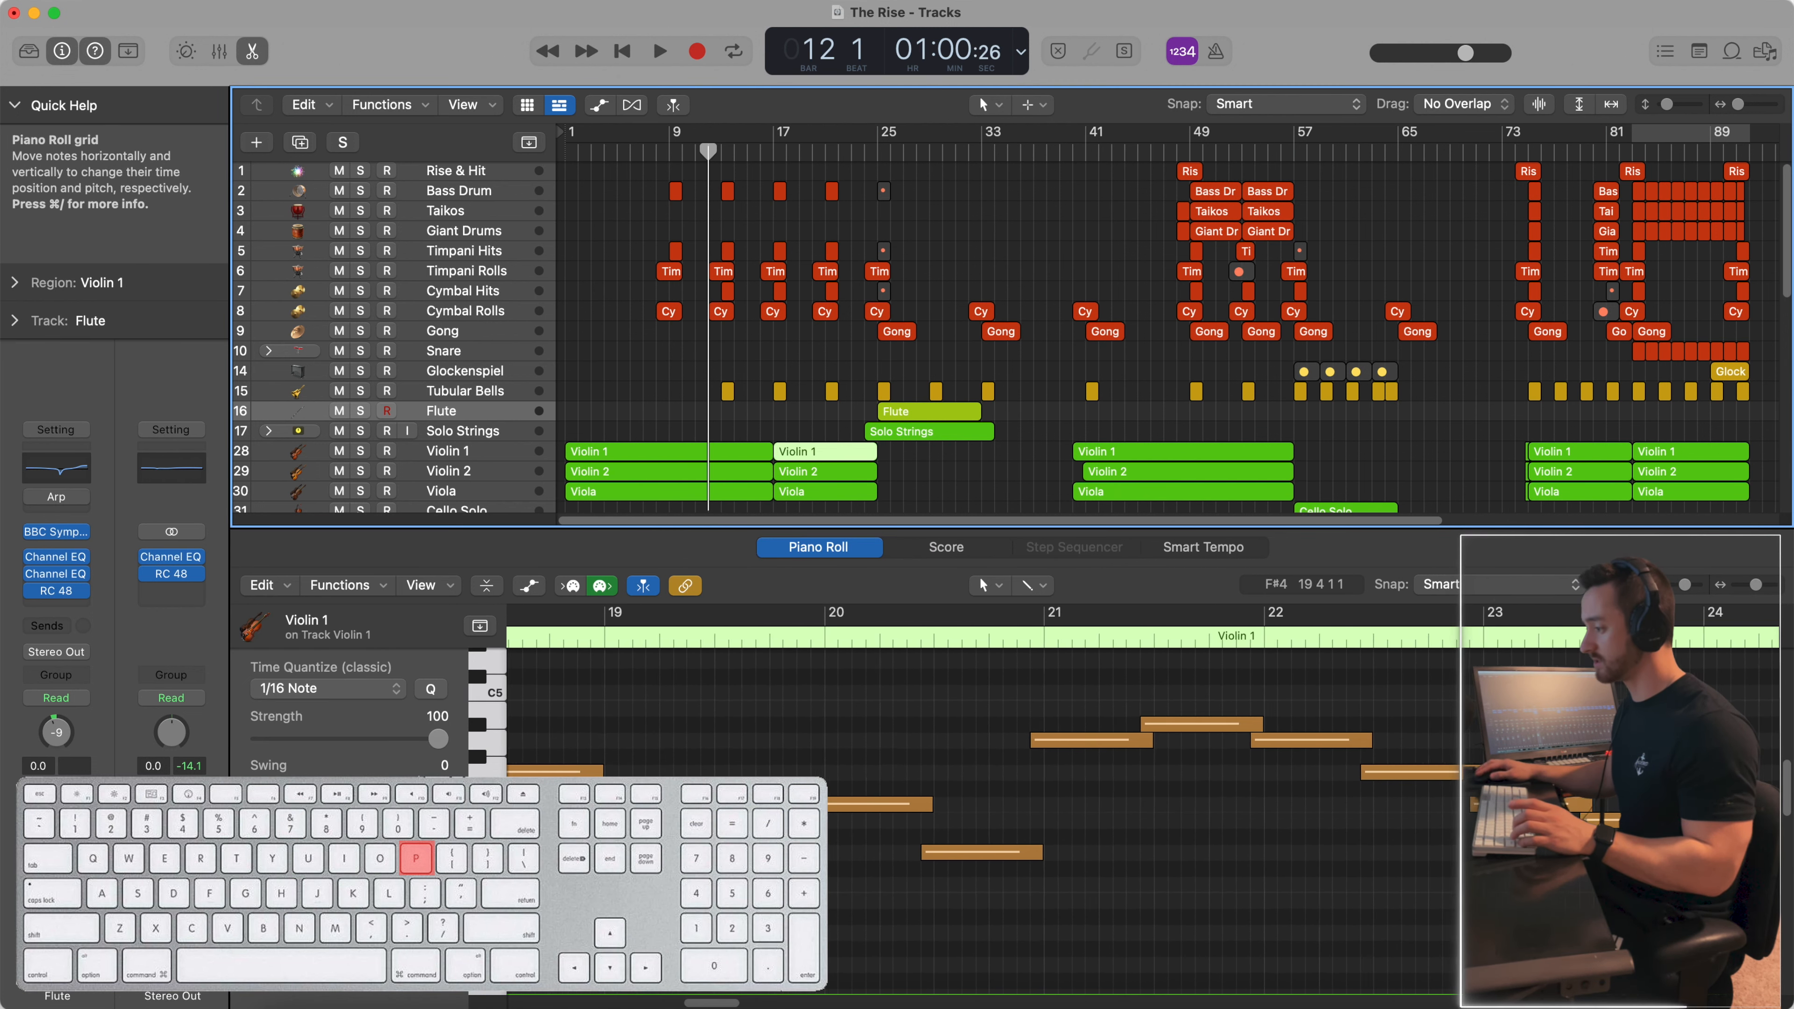
scroll(773, 819, "left", 12)
scroll(773, 820, "right", 8)
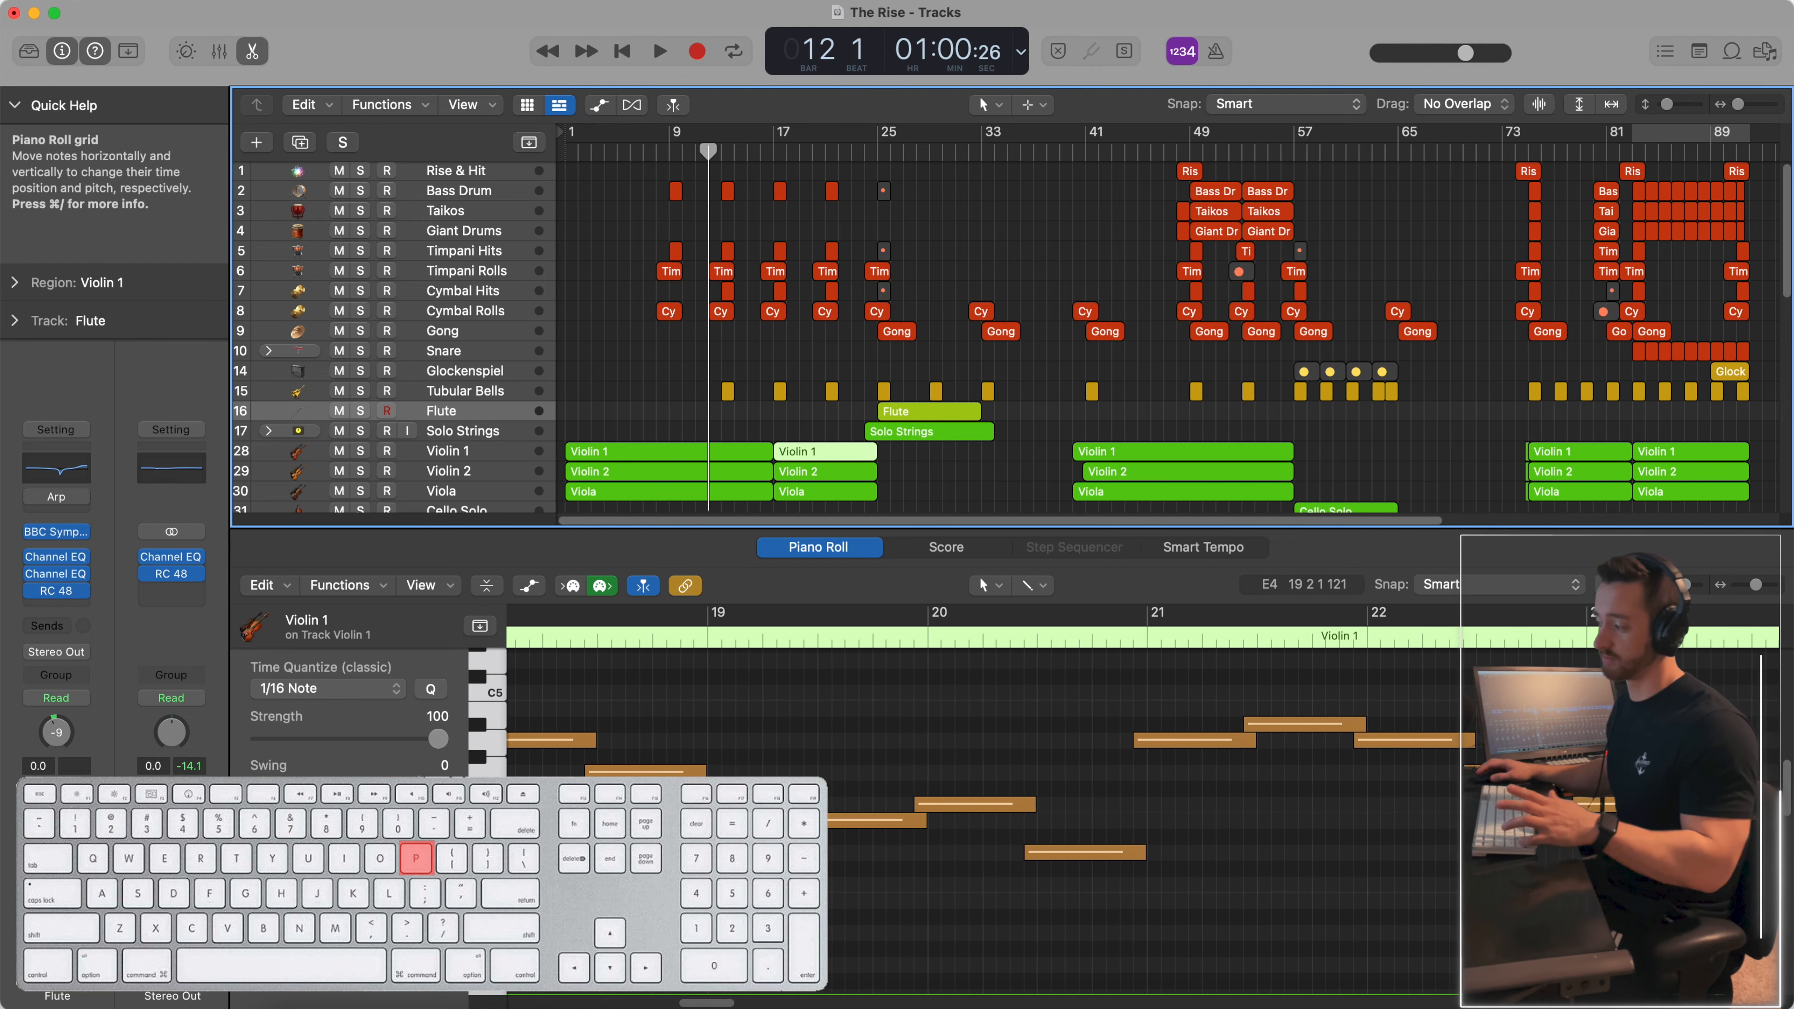
key("p")
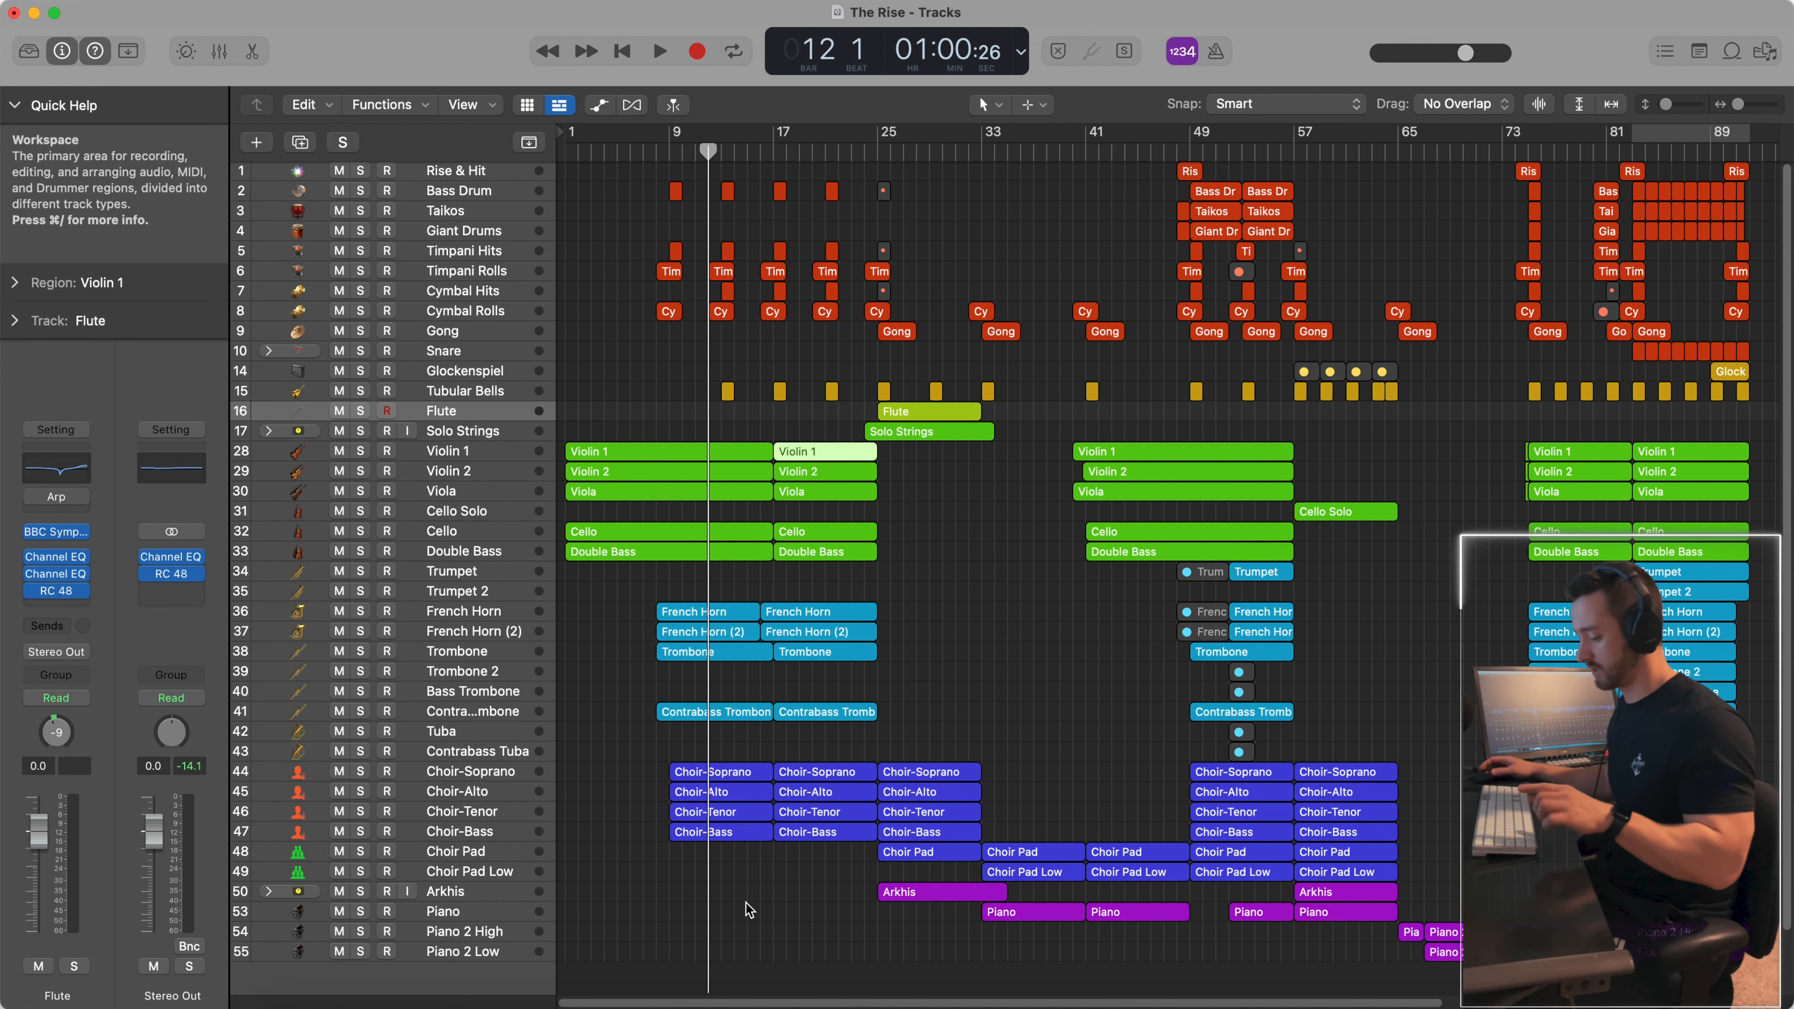
Step: View the notation of the selected Violin 1 region in the Score editor and close it
key("n")
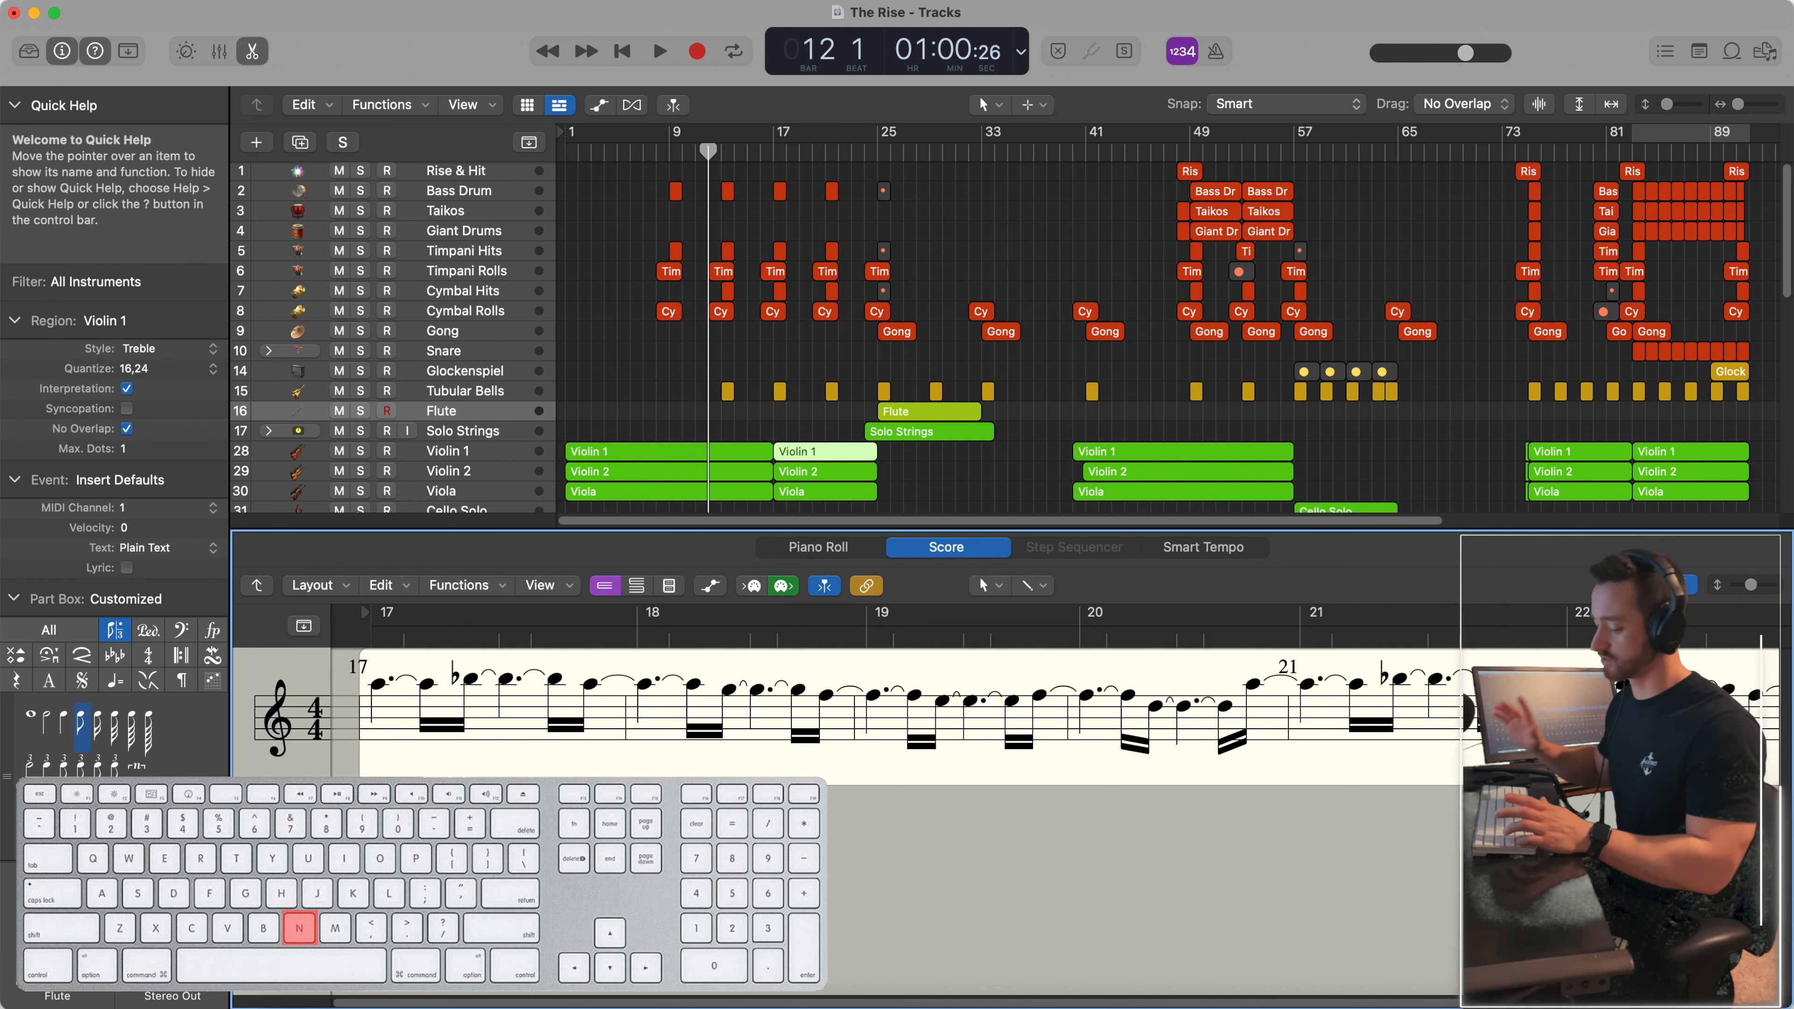
key("n")
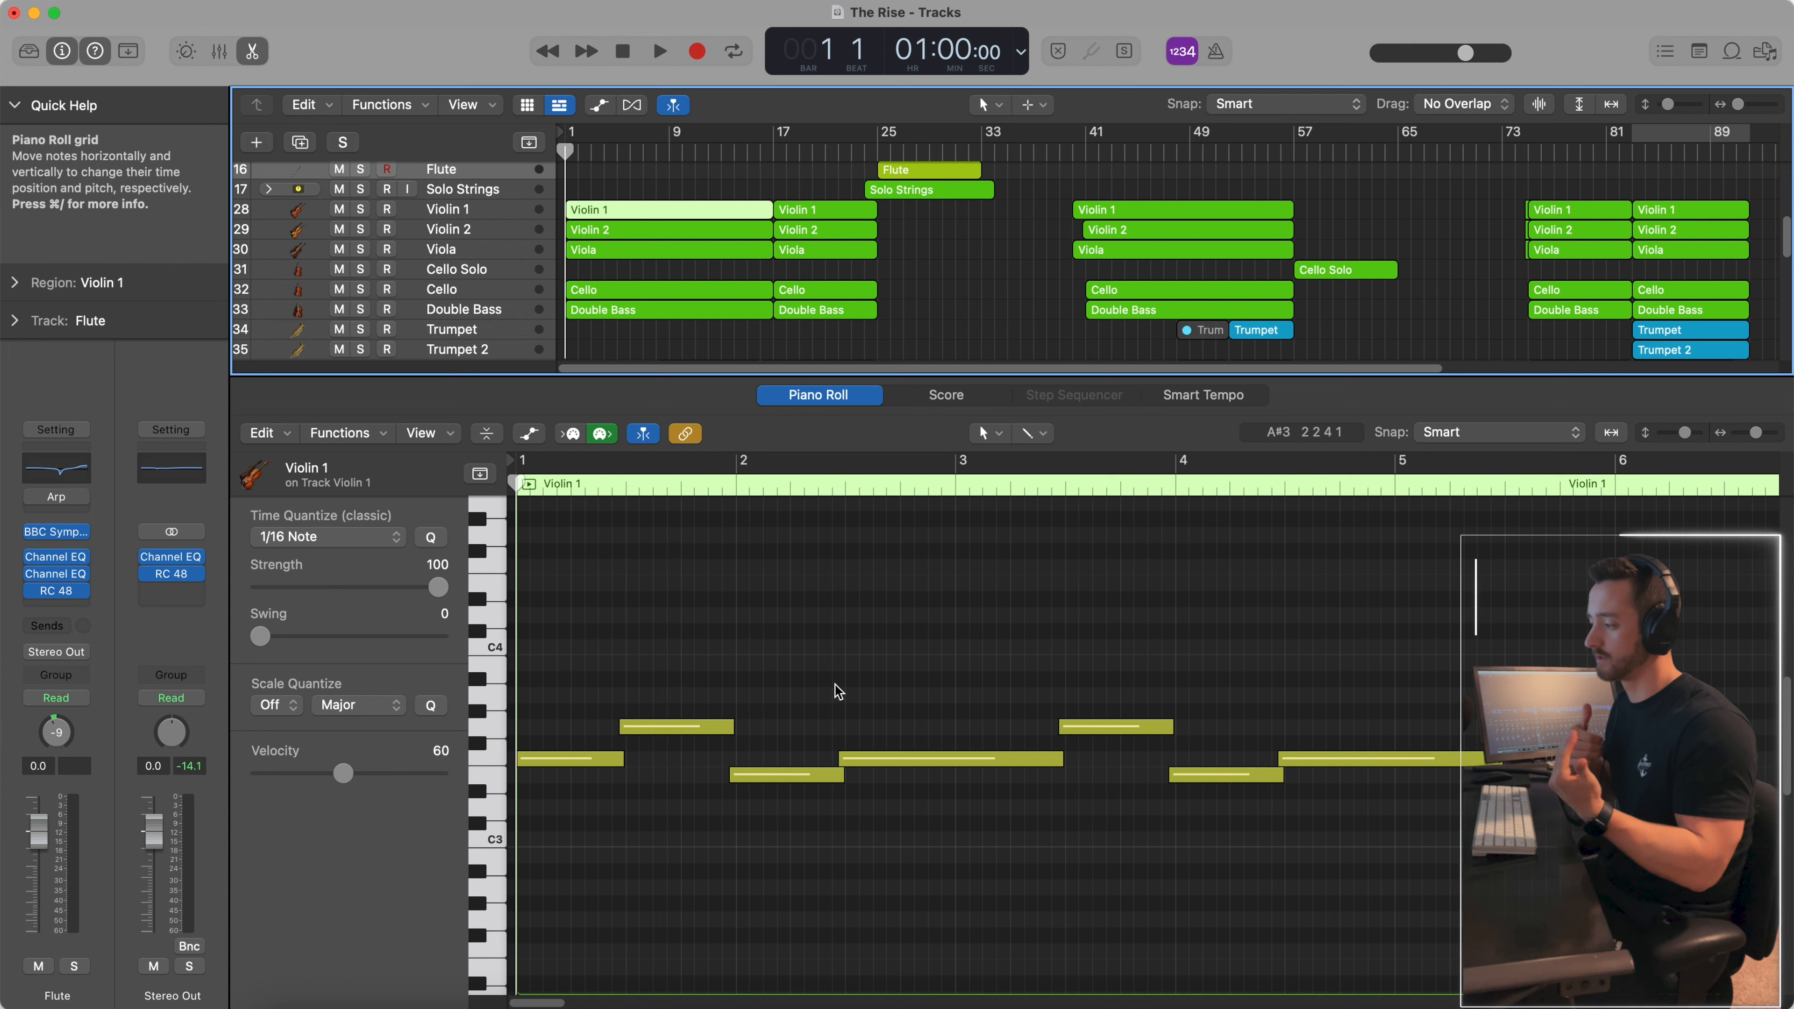
Step: Set the Piano Roll's active tool to the Pointer Tool for editing the first Violin 1 region
left_click(773, 622)
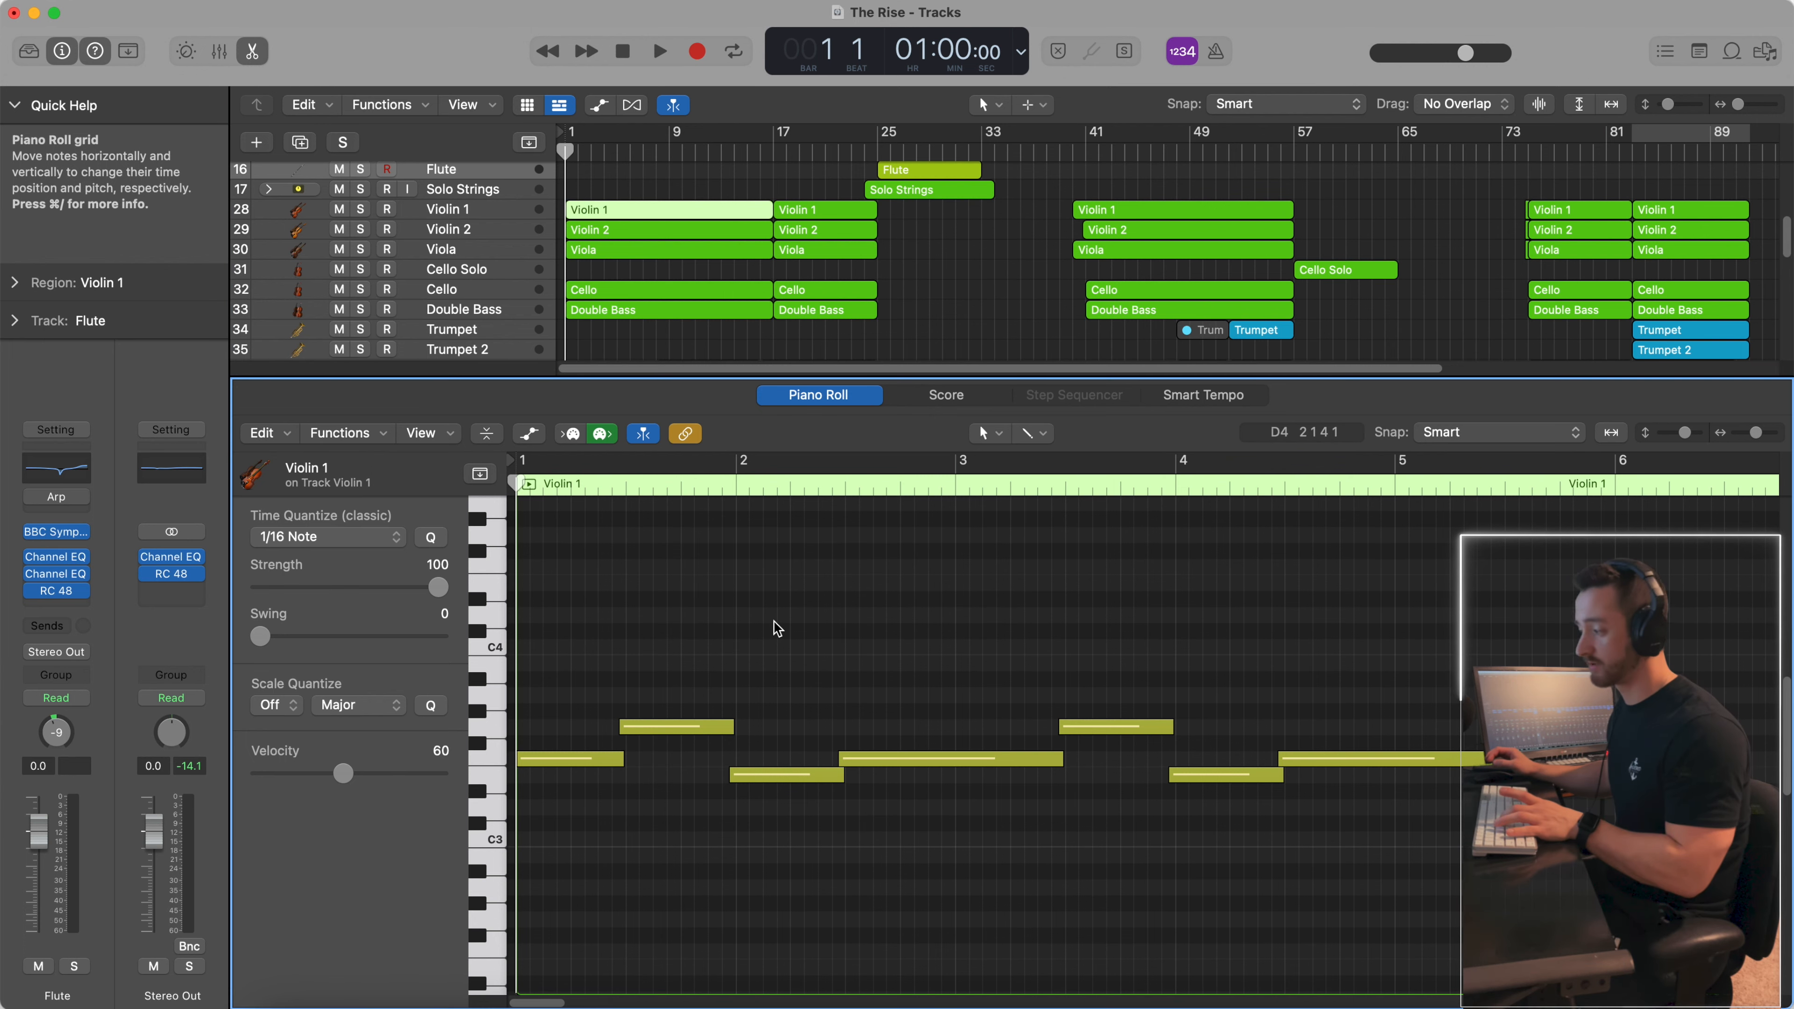
key("t")
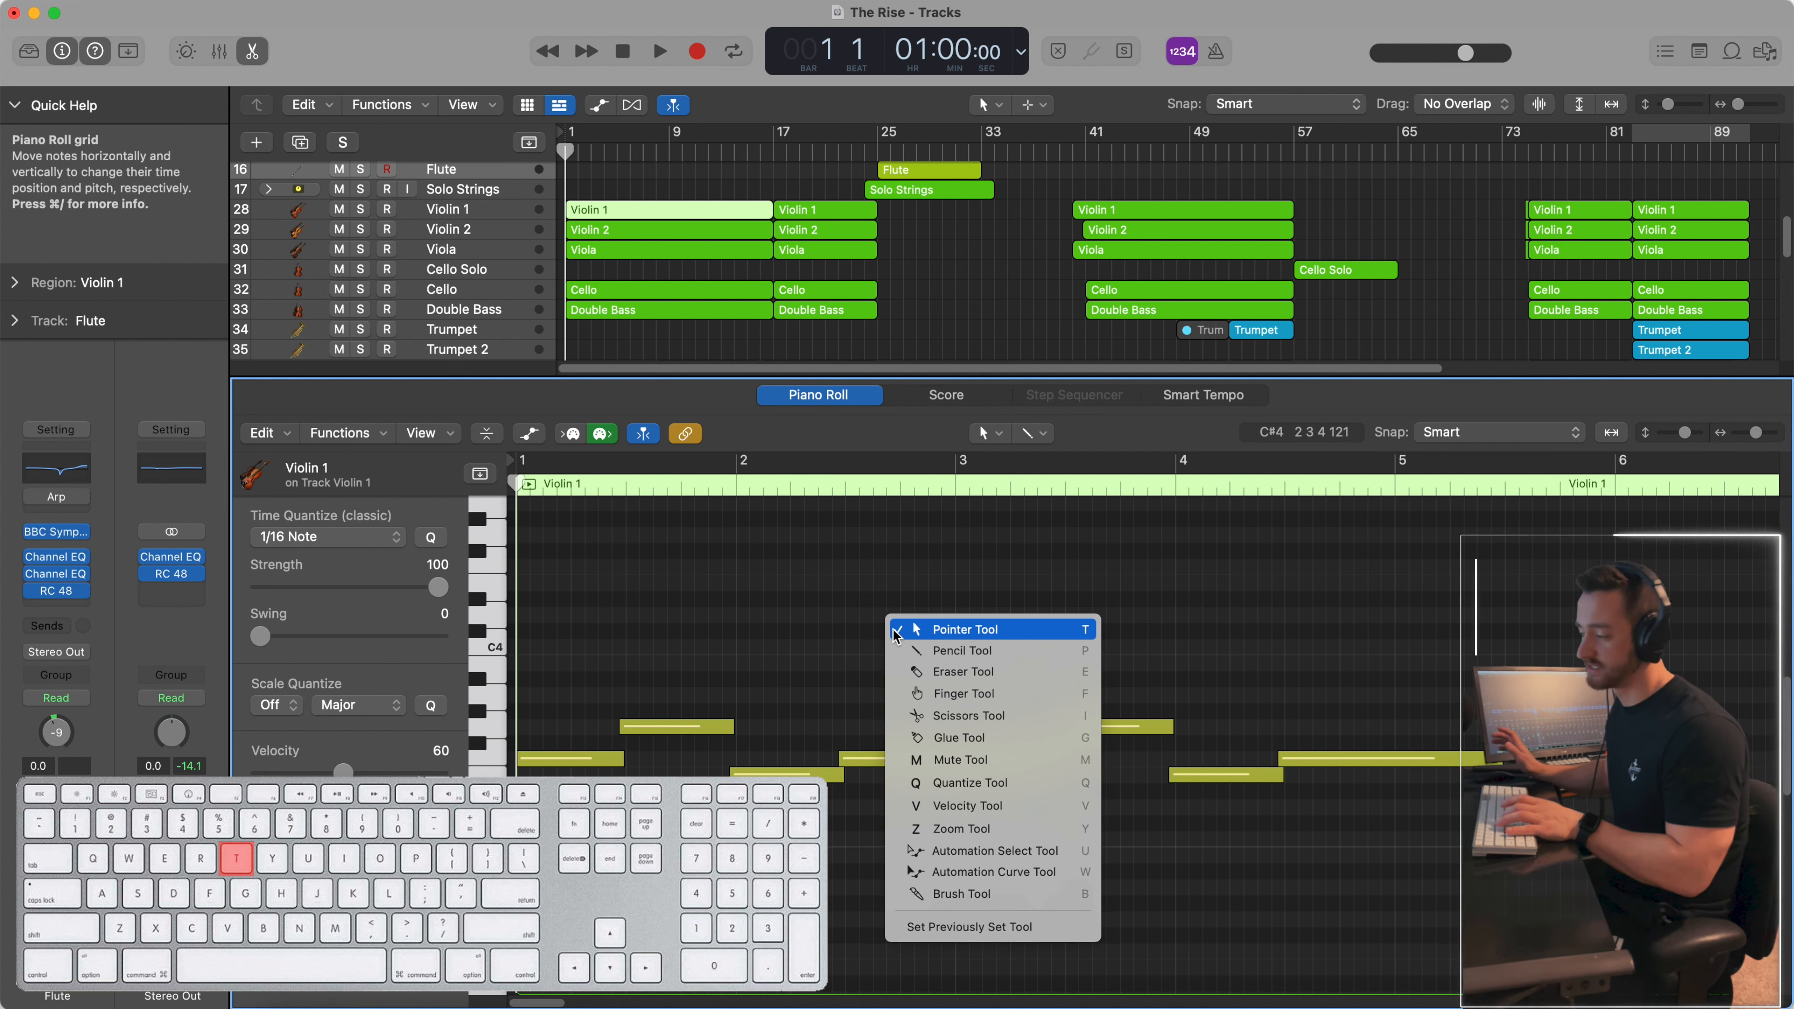
key("t")
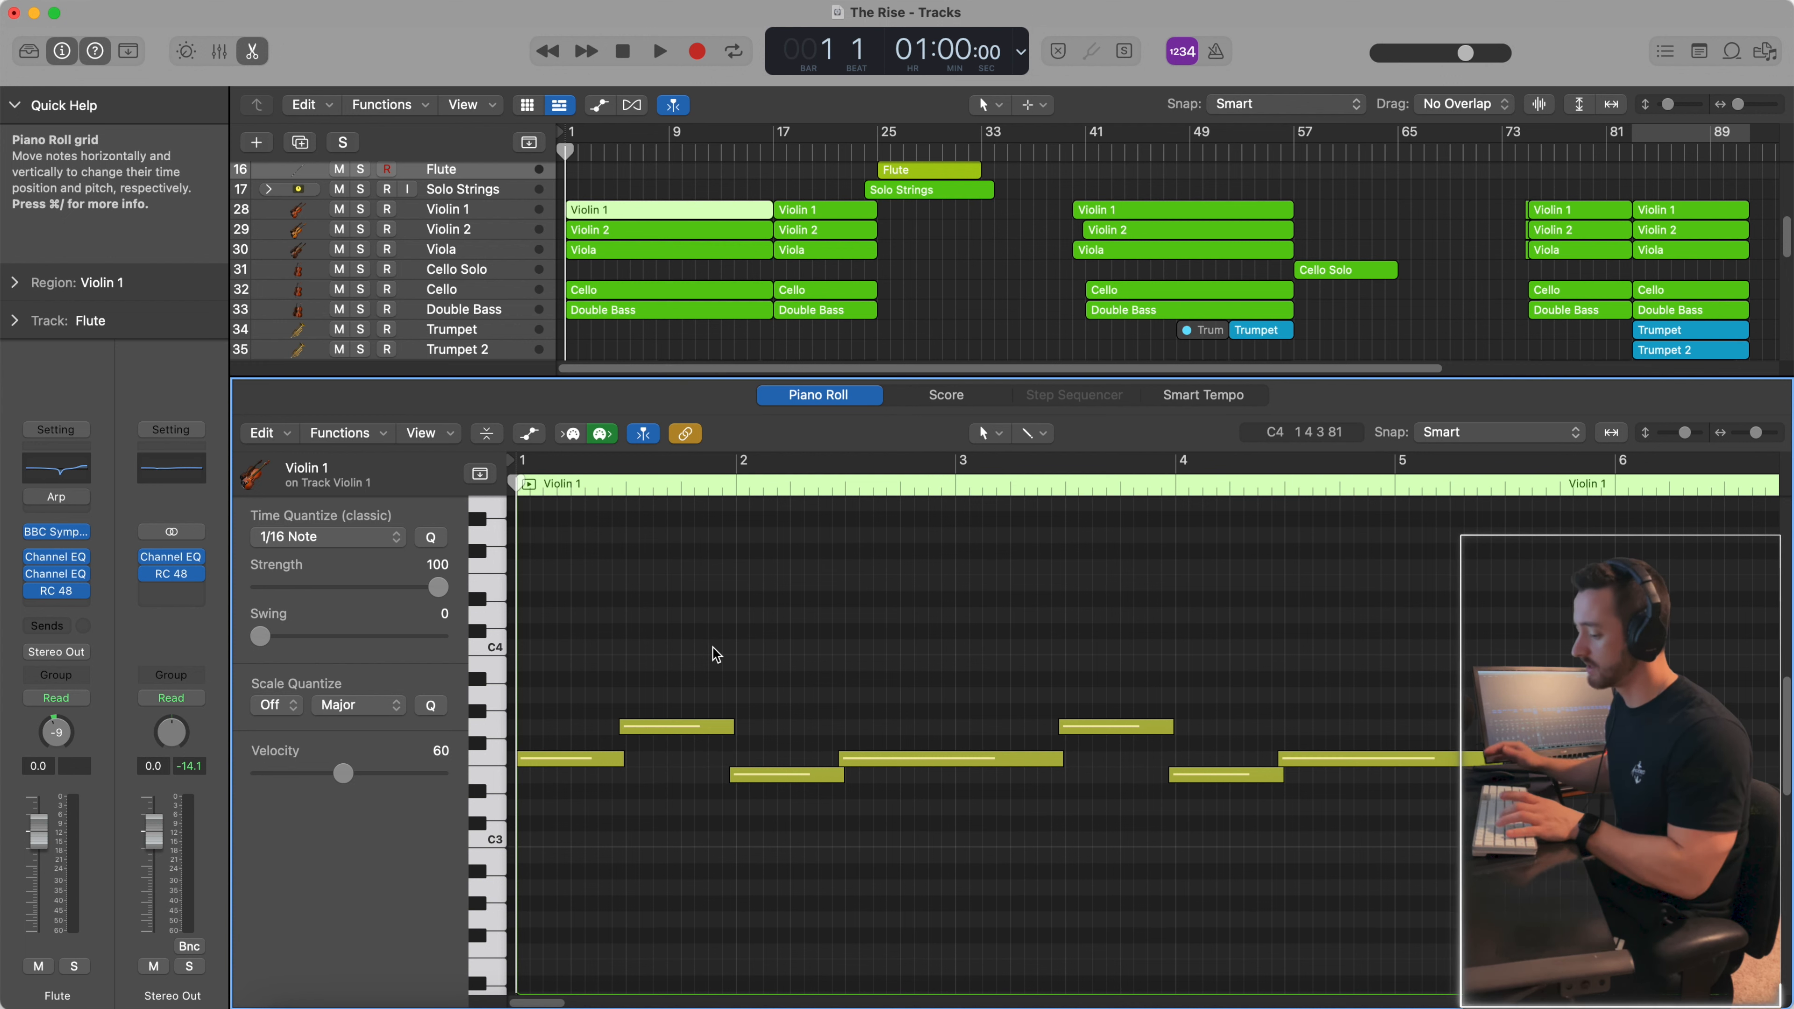
Step: Split the Violin 1 notes in bars 1 to 3 with the Scissors Tool and return to the Pointer Tool
key("t")
key("i")
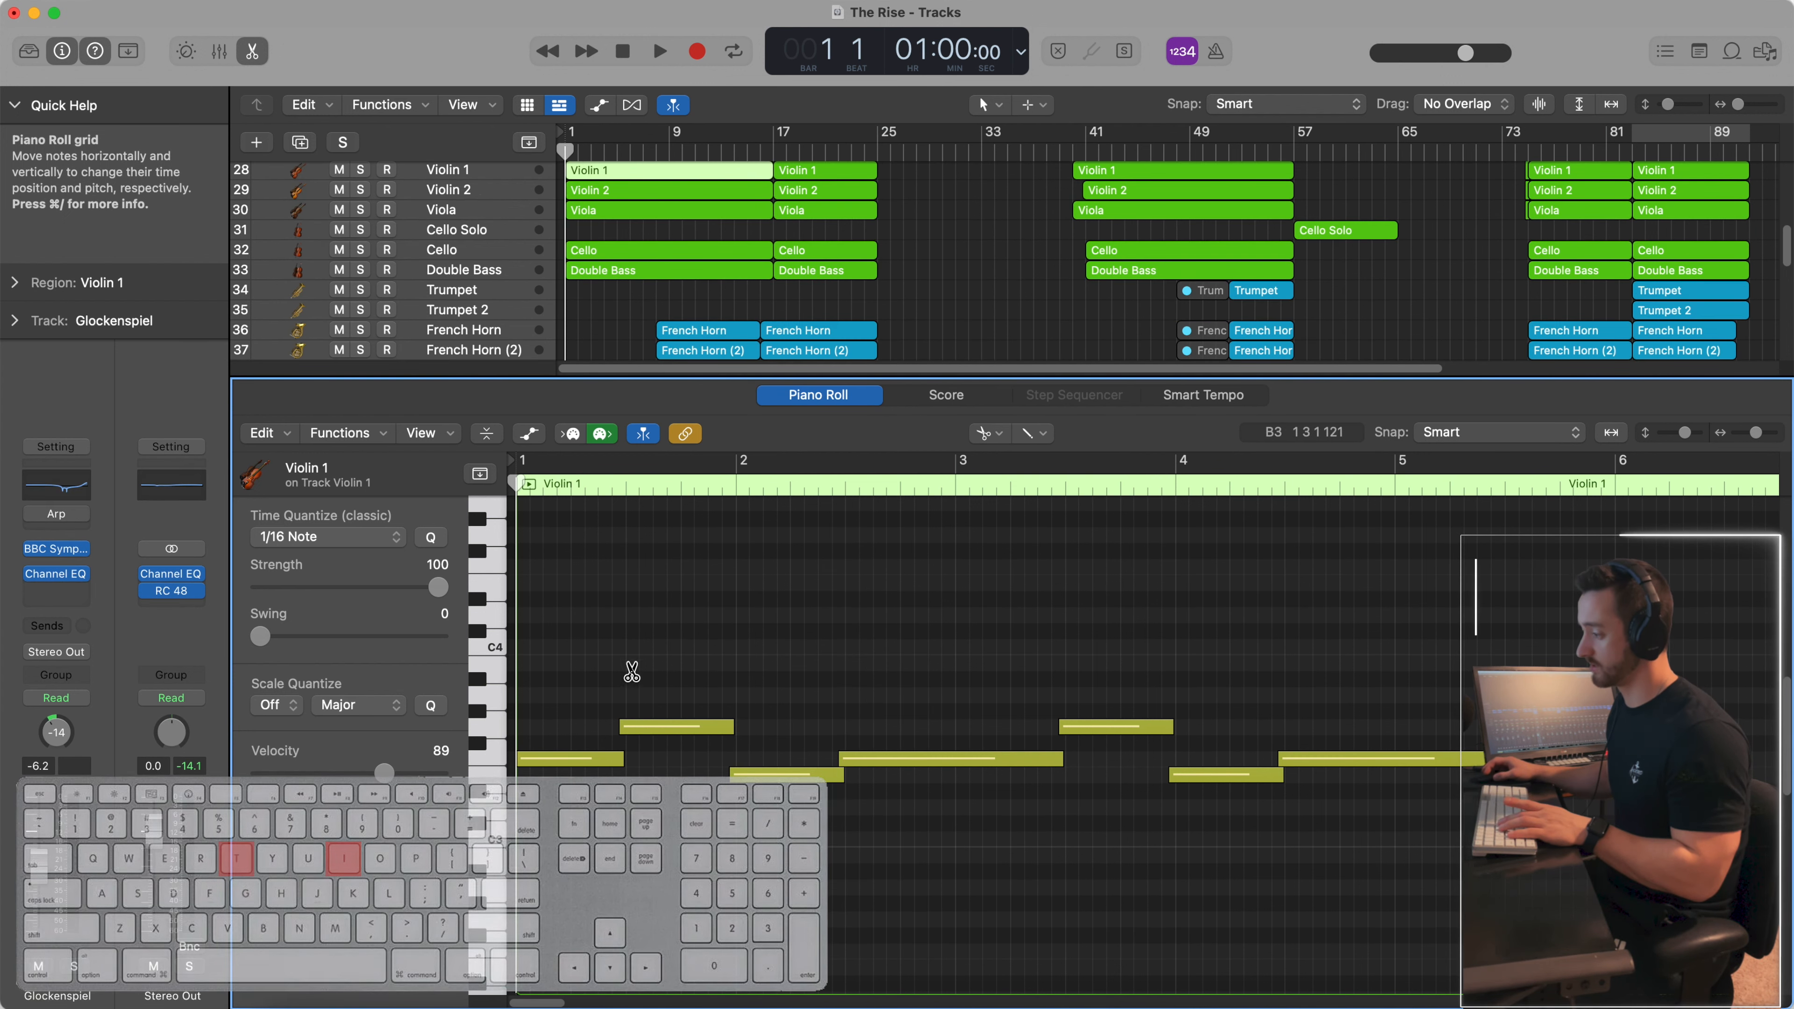
left_click(681, 728)
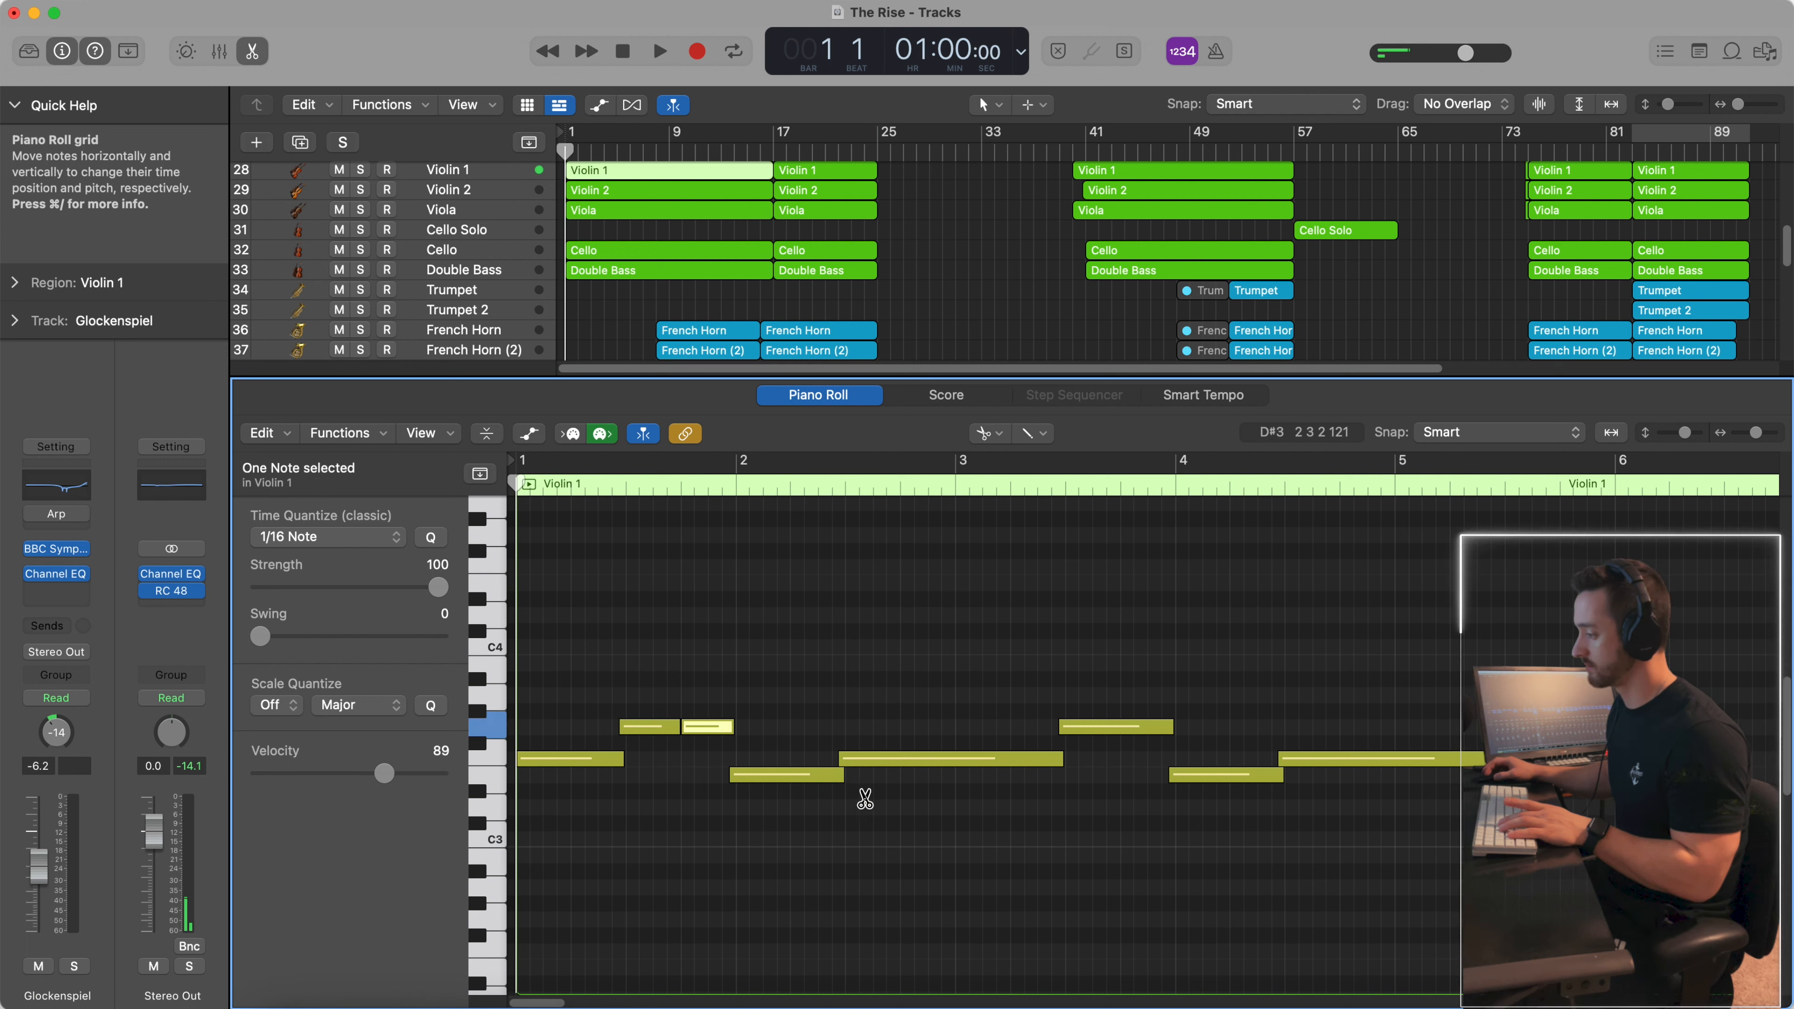
left_click(791, 775)
left_click(901, 759)
left_click(957, 762)
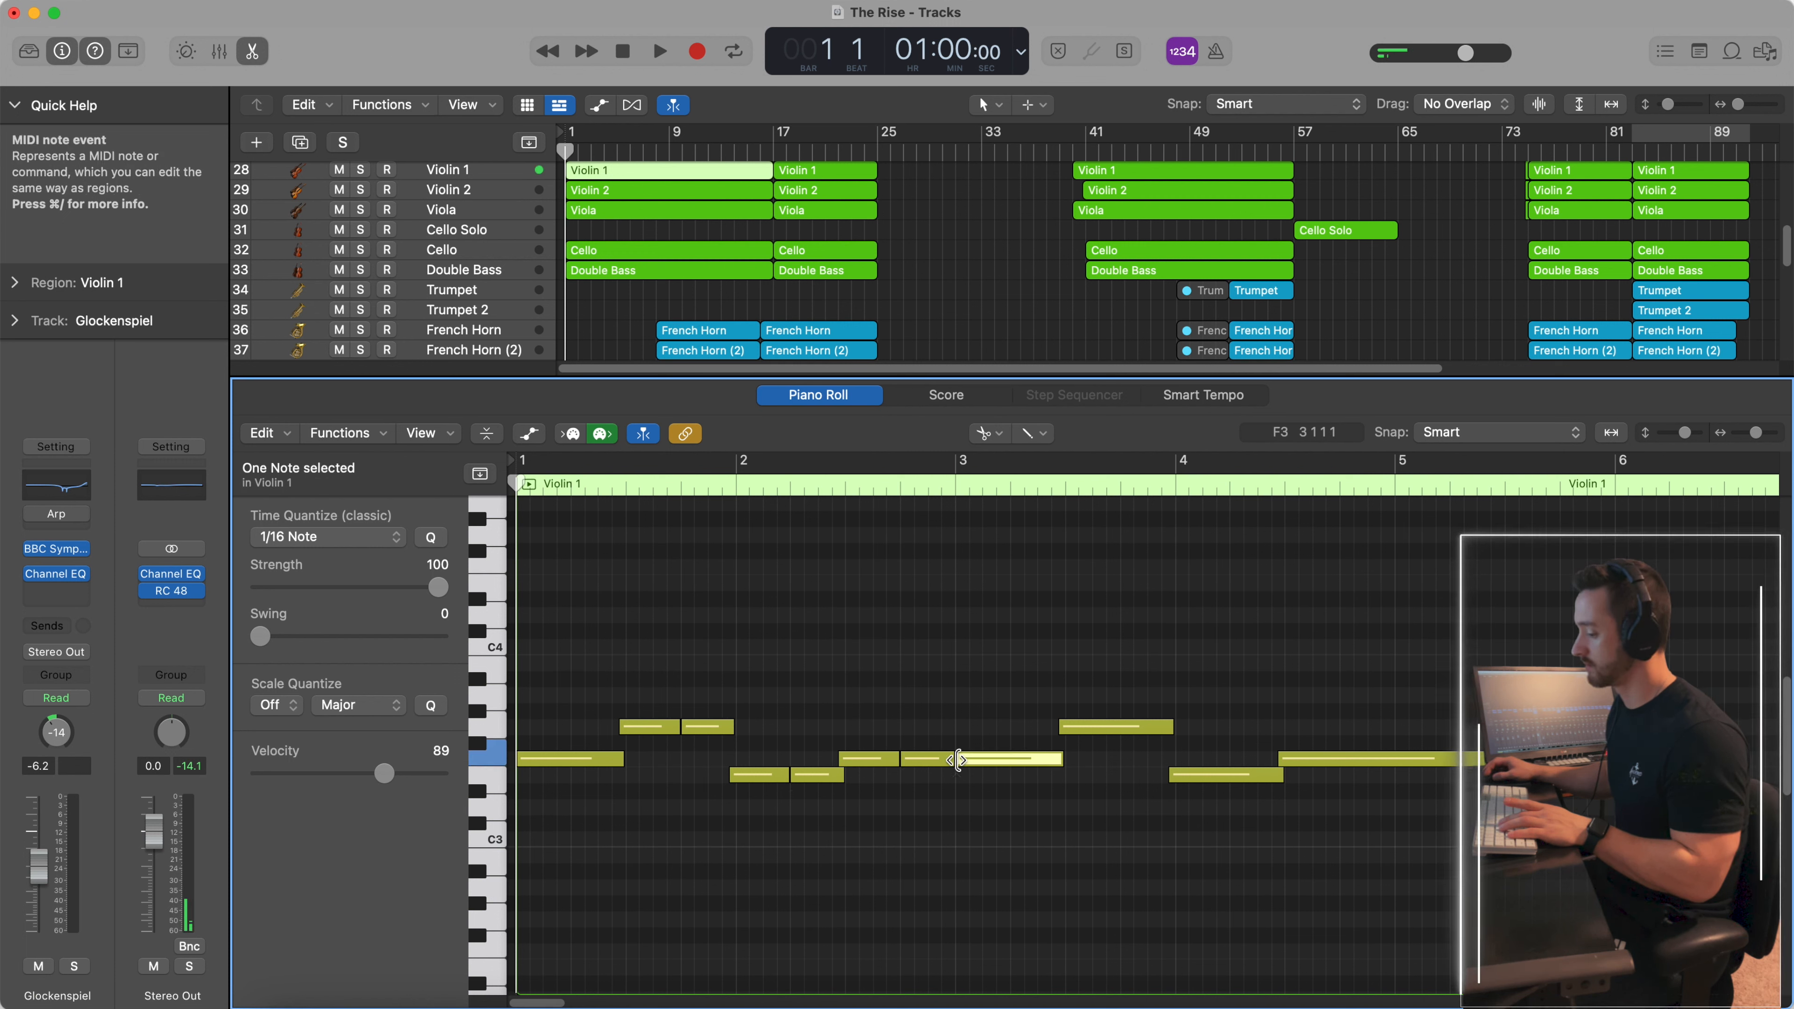
key("t")
key("t")
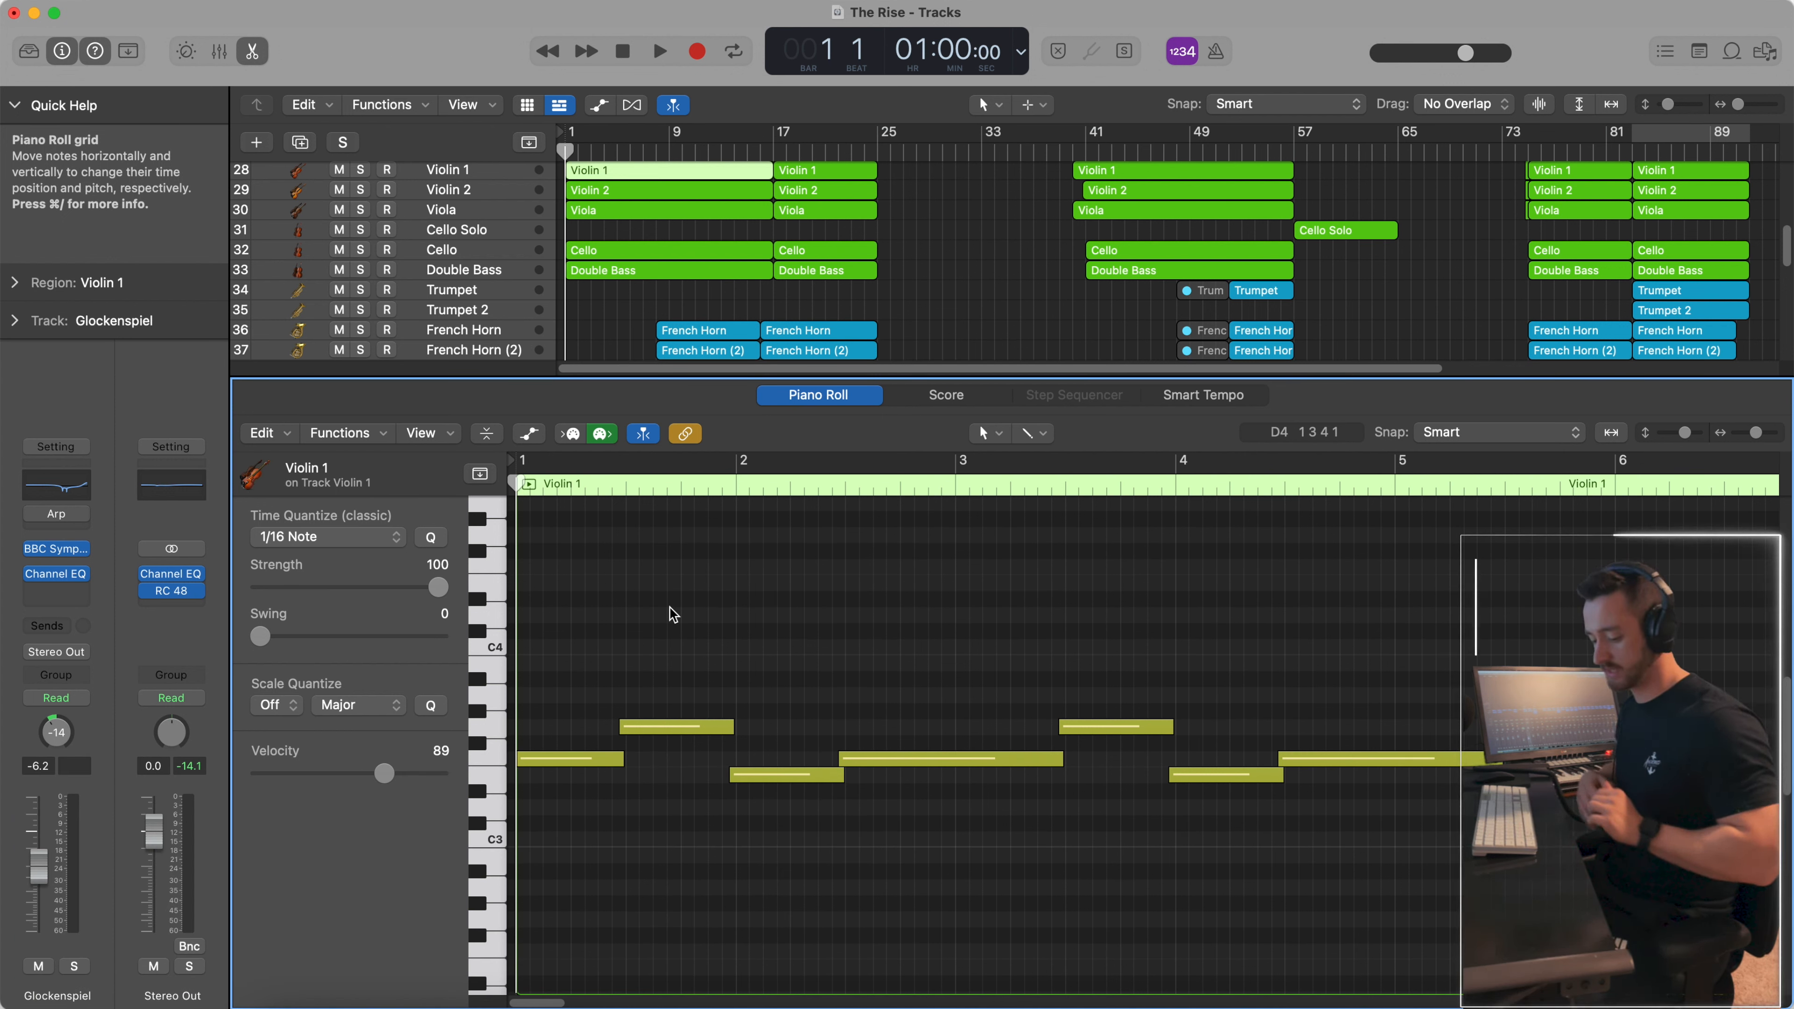
Step: Draw a new note above C4 from the middle of bar 1 into bar 2, using the alternate Pencil Tool
key("super")
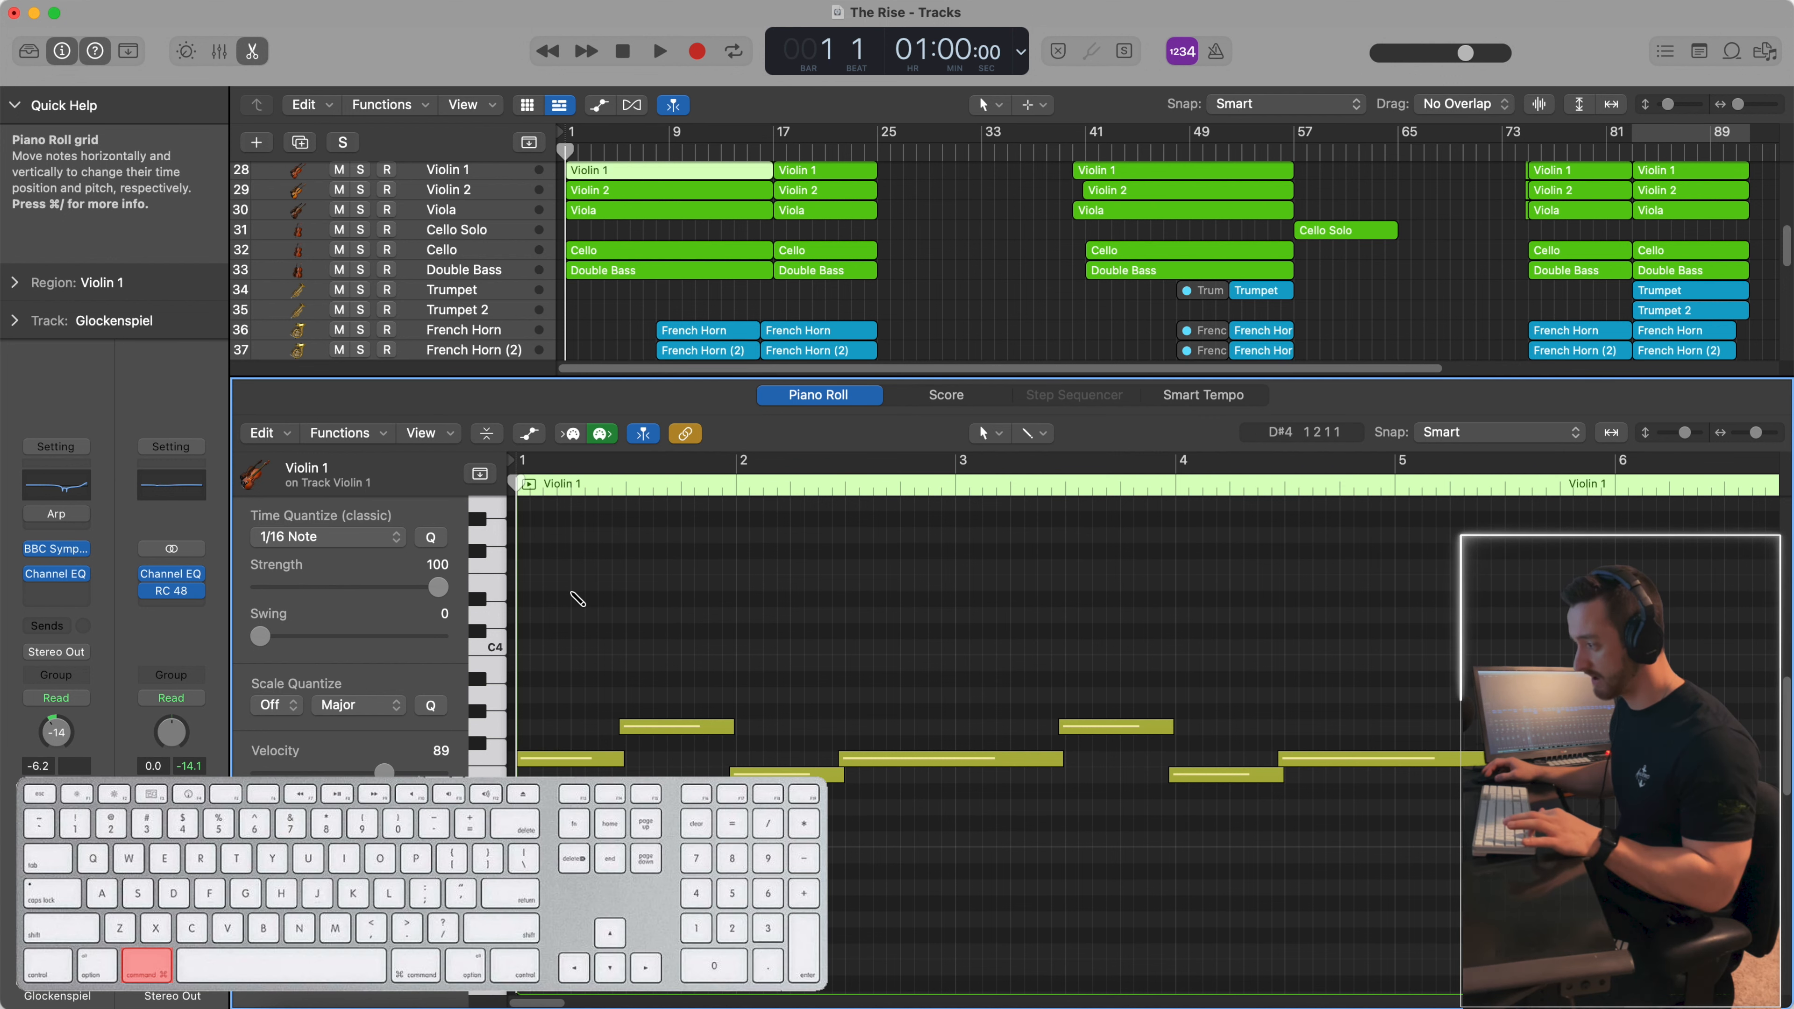
left_click(630, 582)
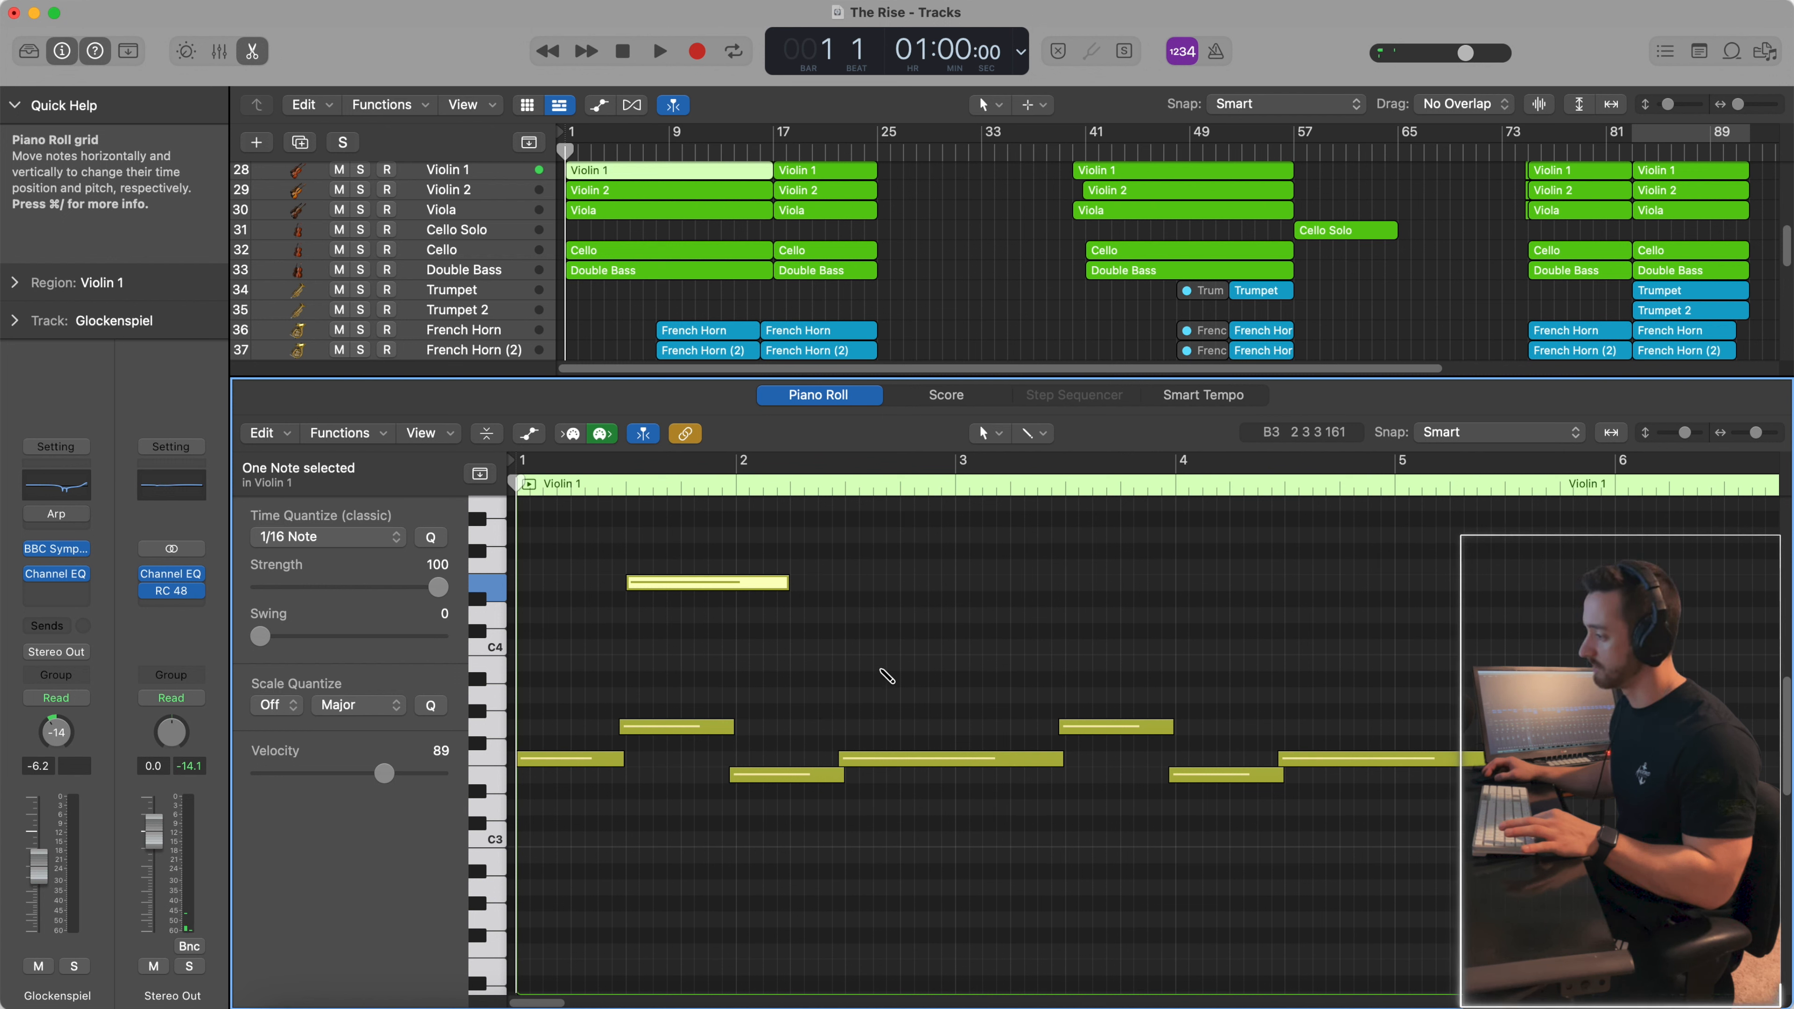
left_click(738, 647)
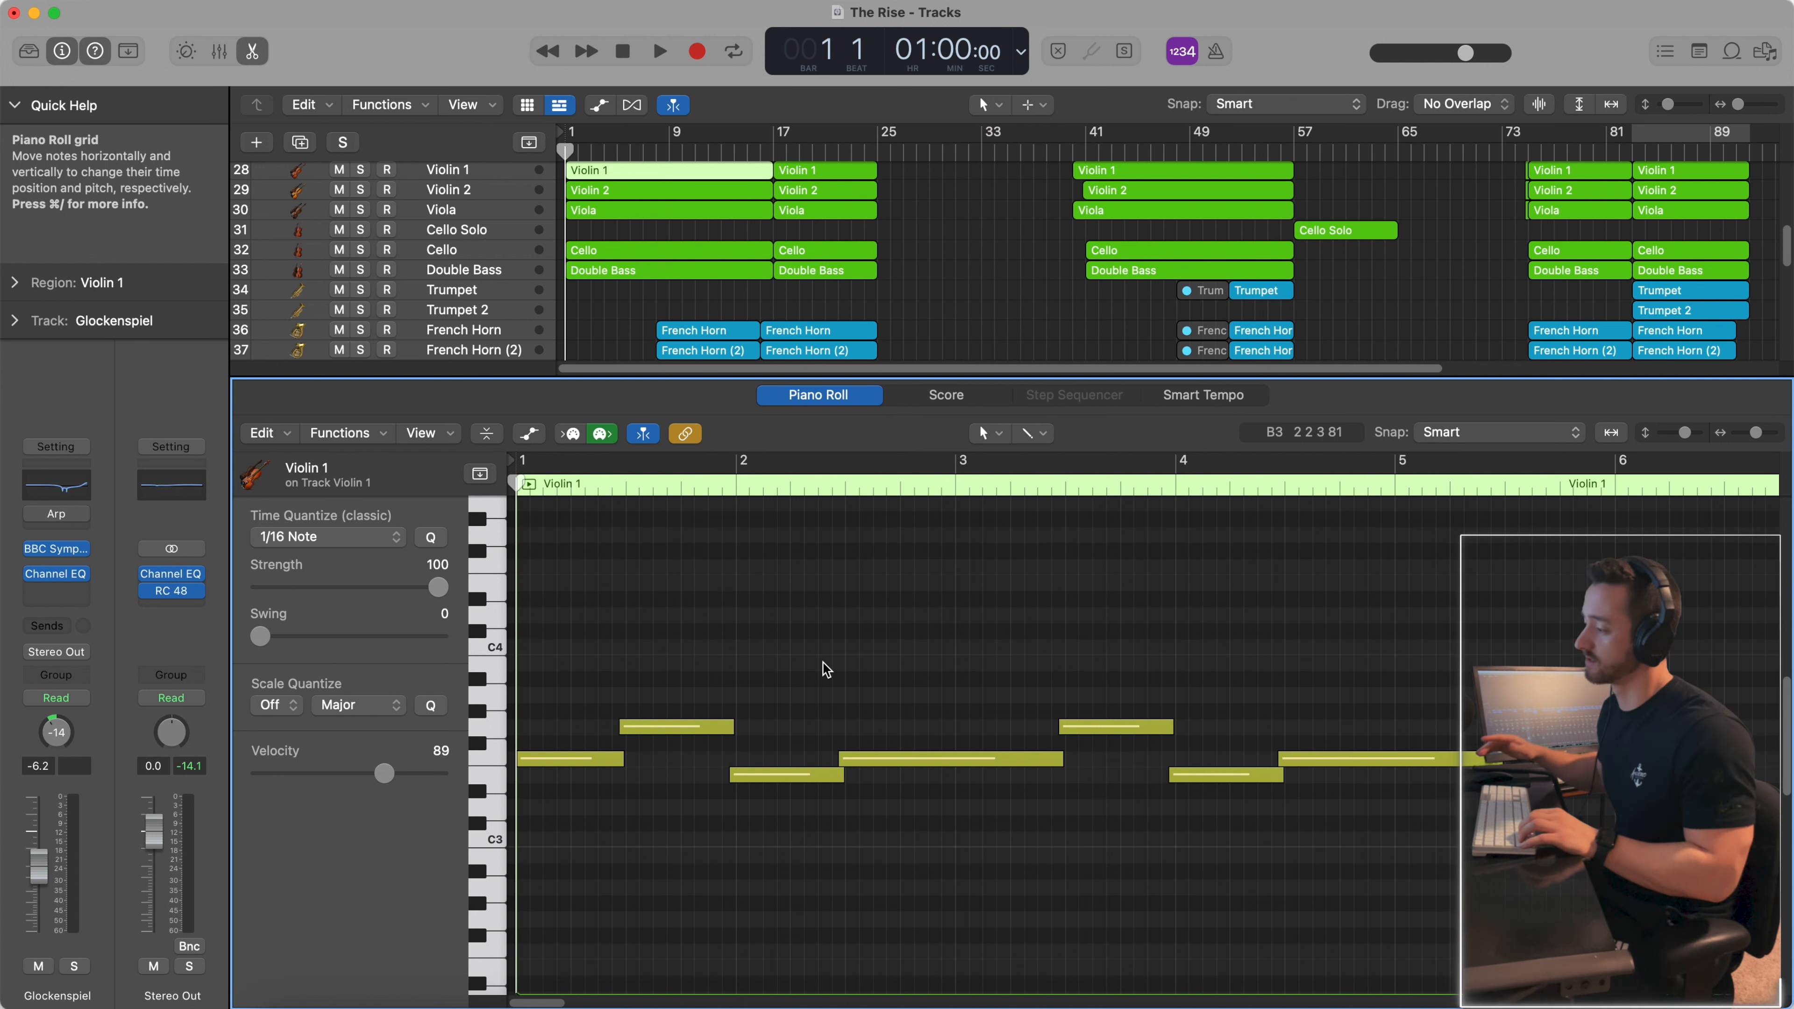
Step: Trim the end of the second Violin 1 note so that it meets the start of the following note
key("super+Right")
key("super+Right")
key("super+Right")
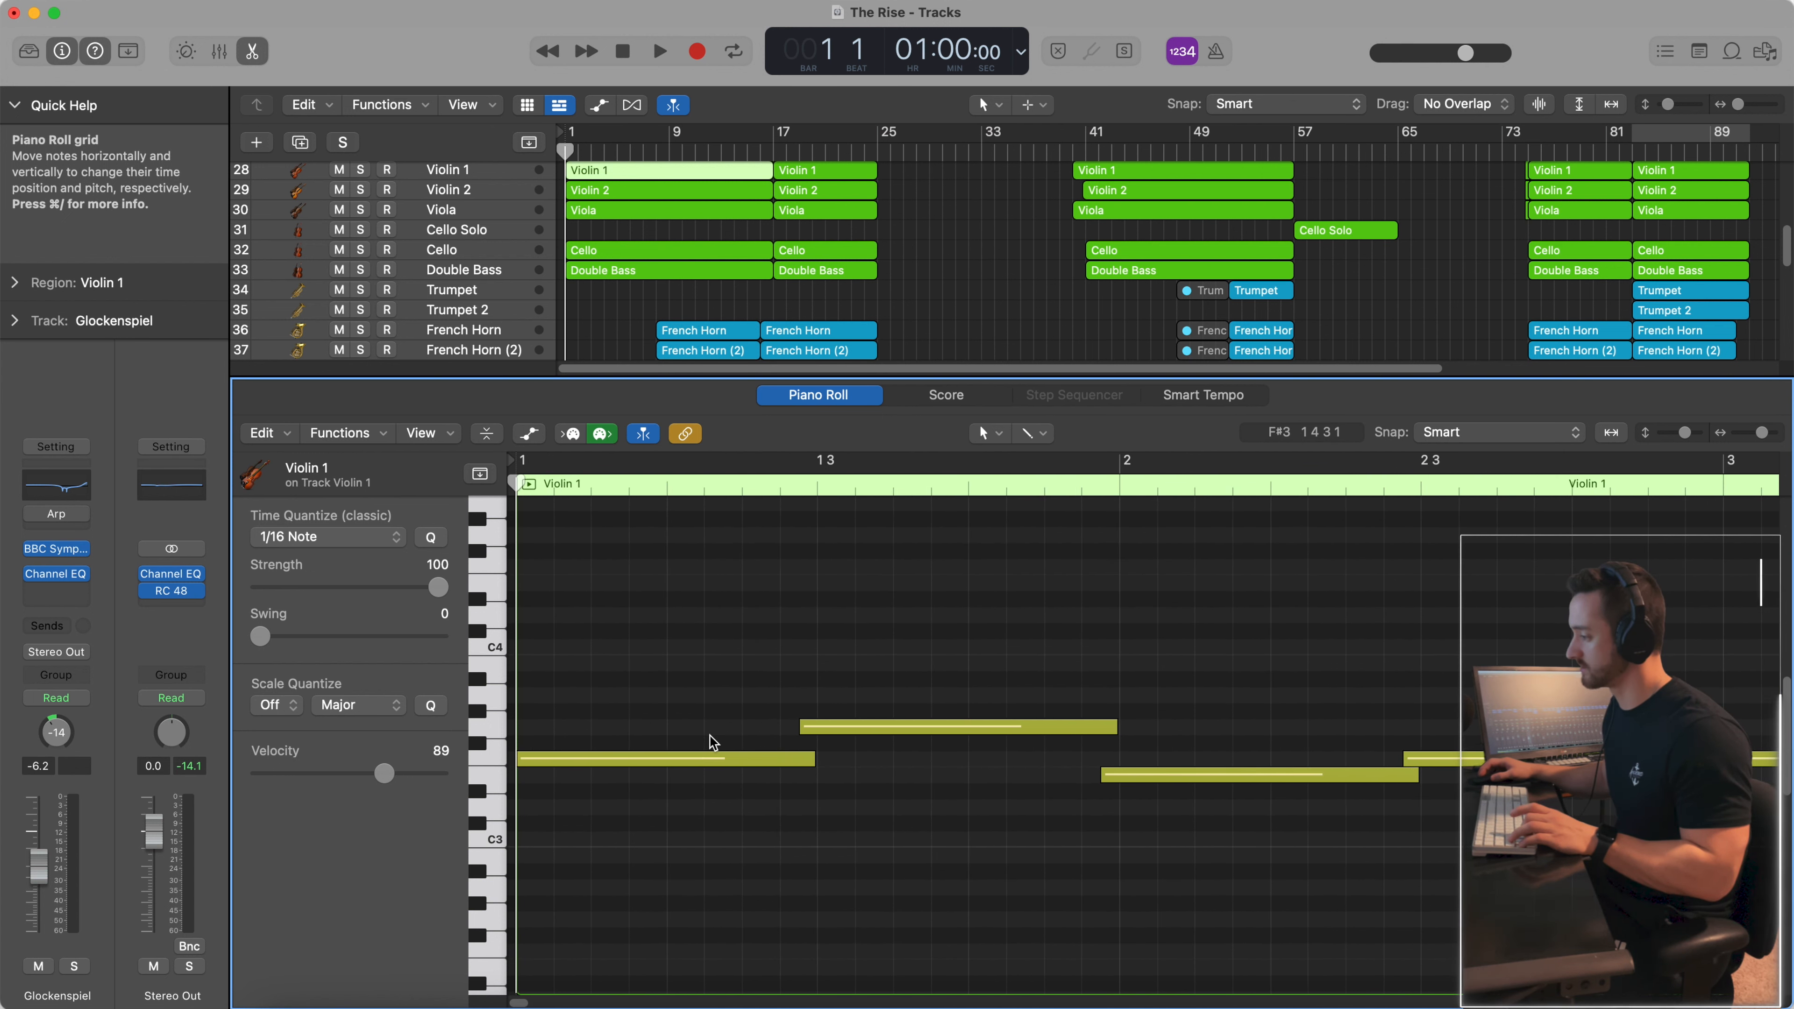
left_click(1017, 728)
key("shift+backslash")
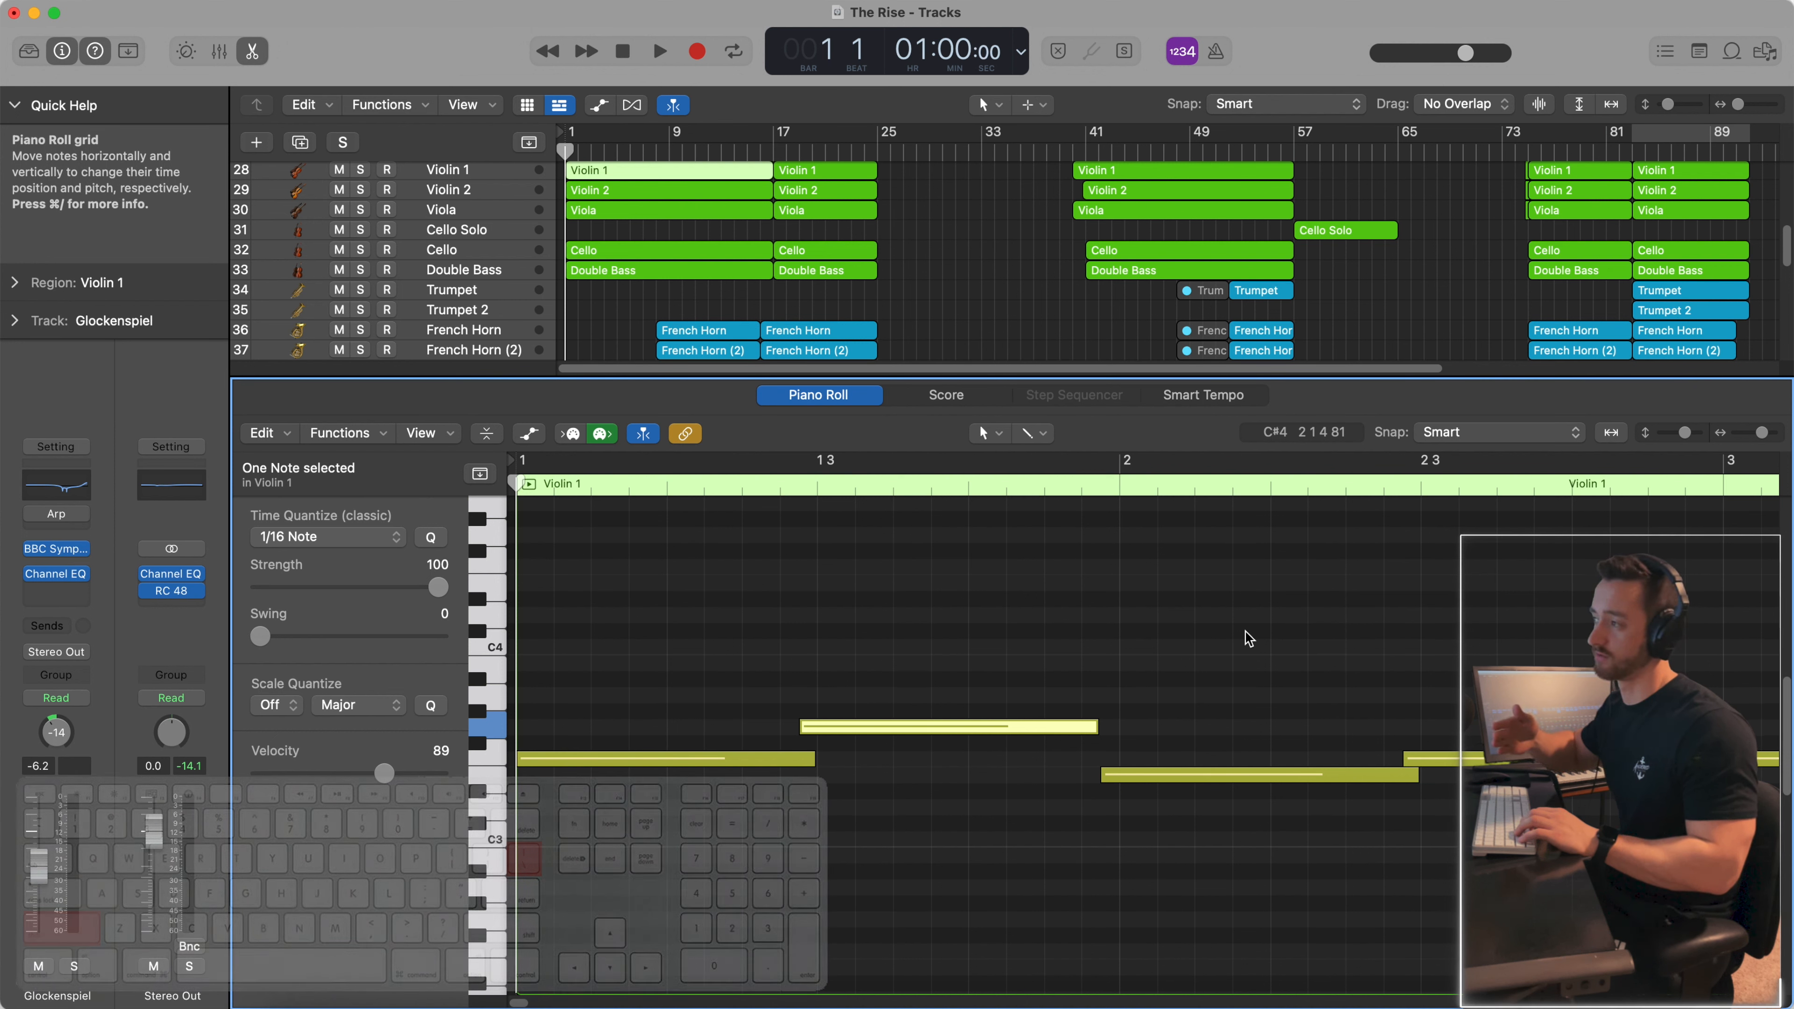
Step: Try the other note-end trim command on the Violin 1 notes in bars 1 and 2
left_click(970, 806)
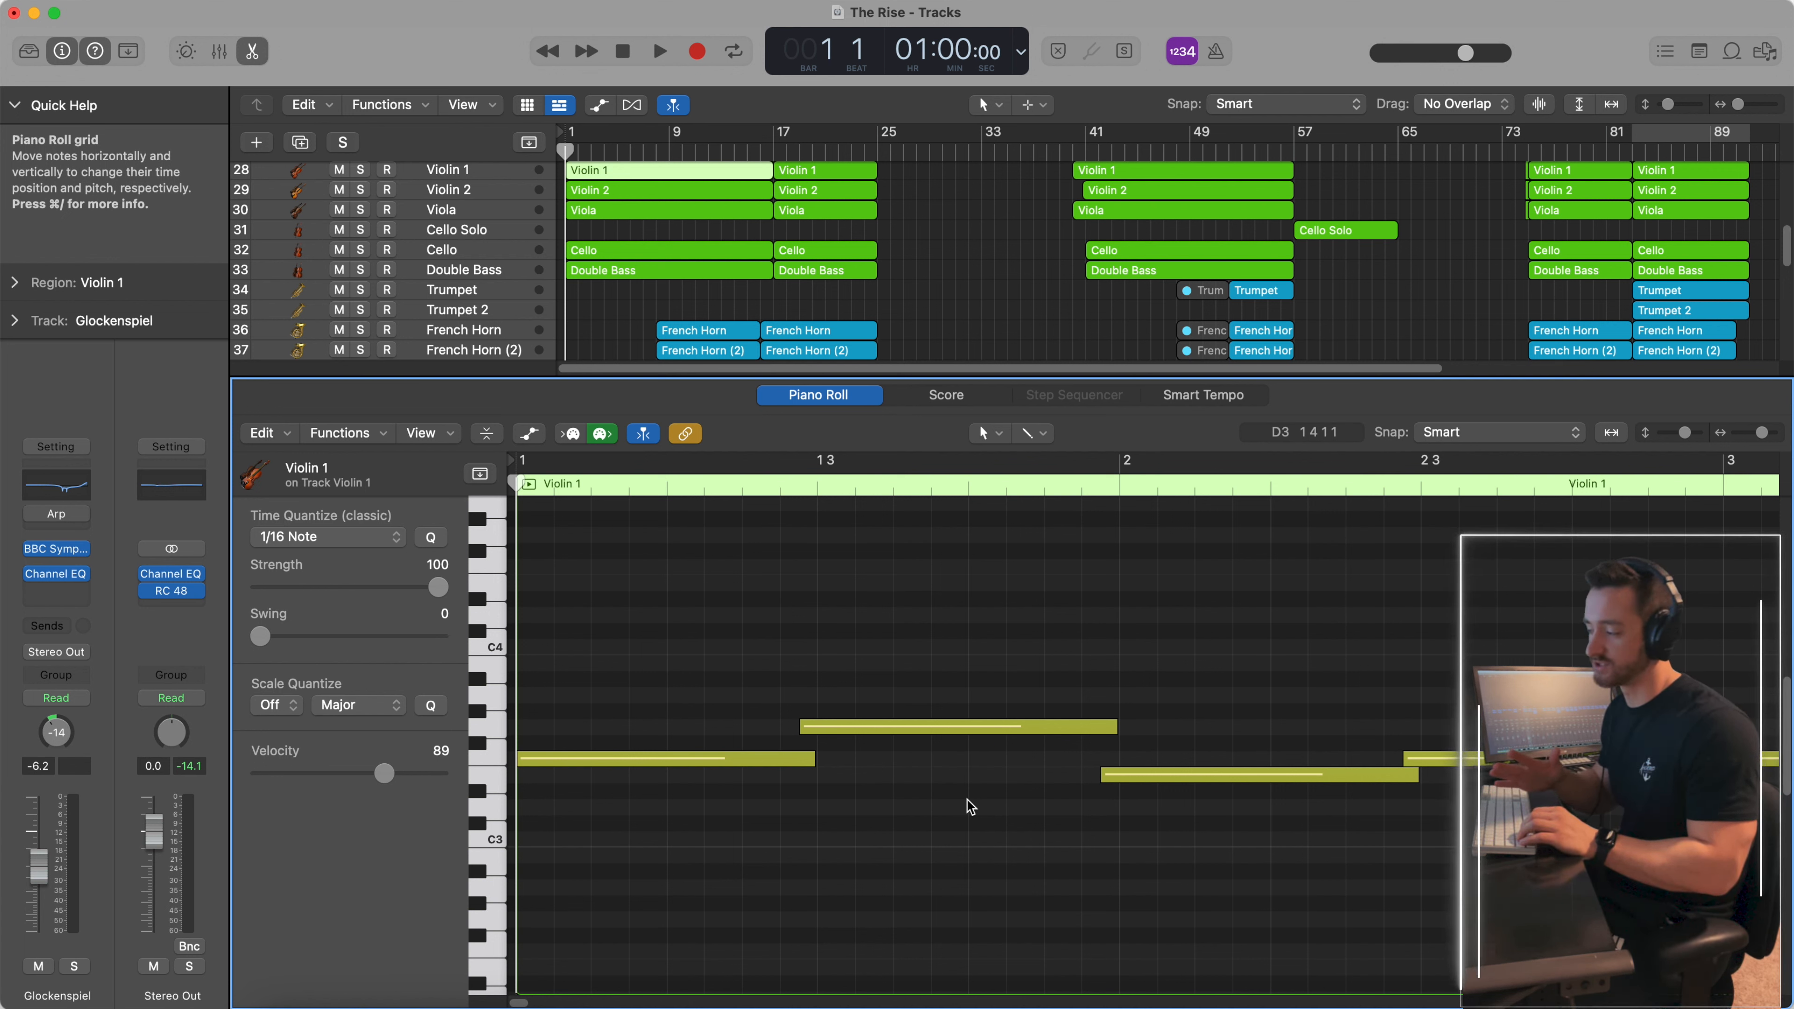
key("backslash")
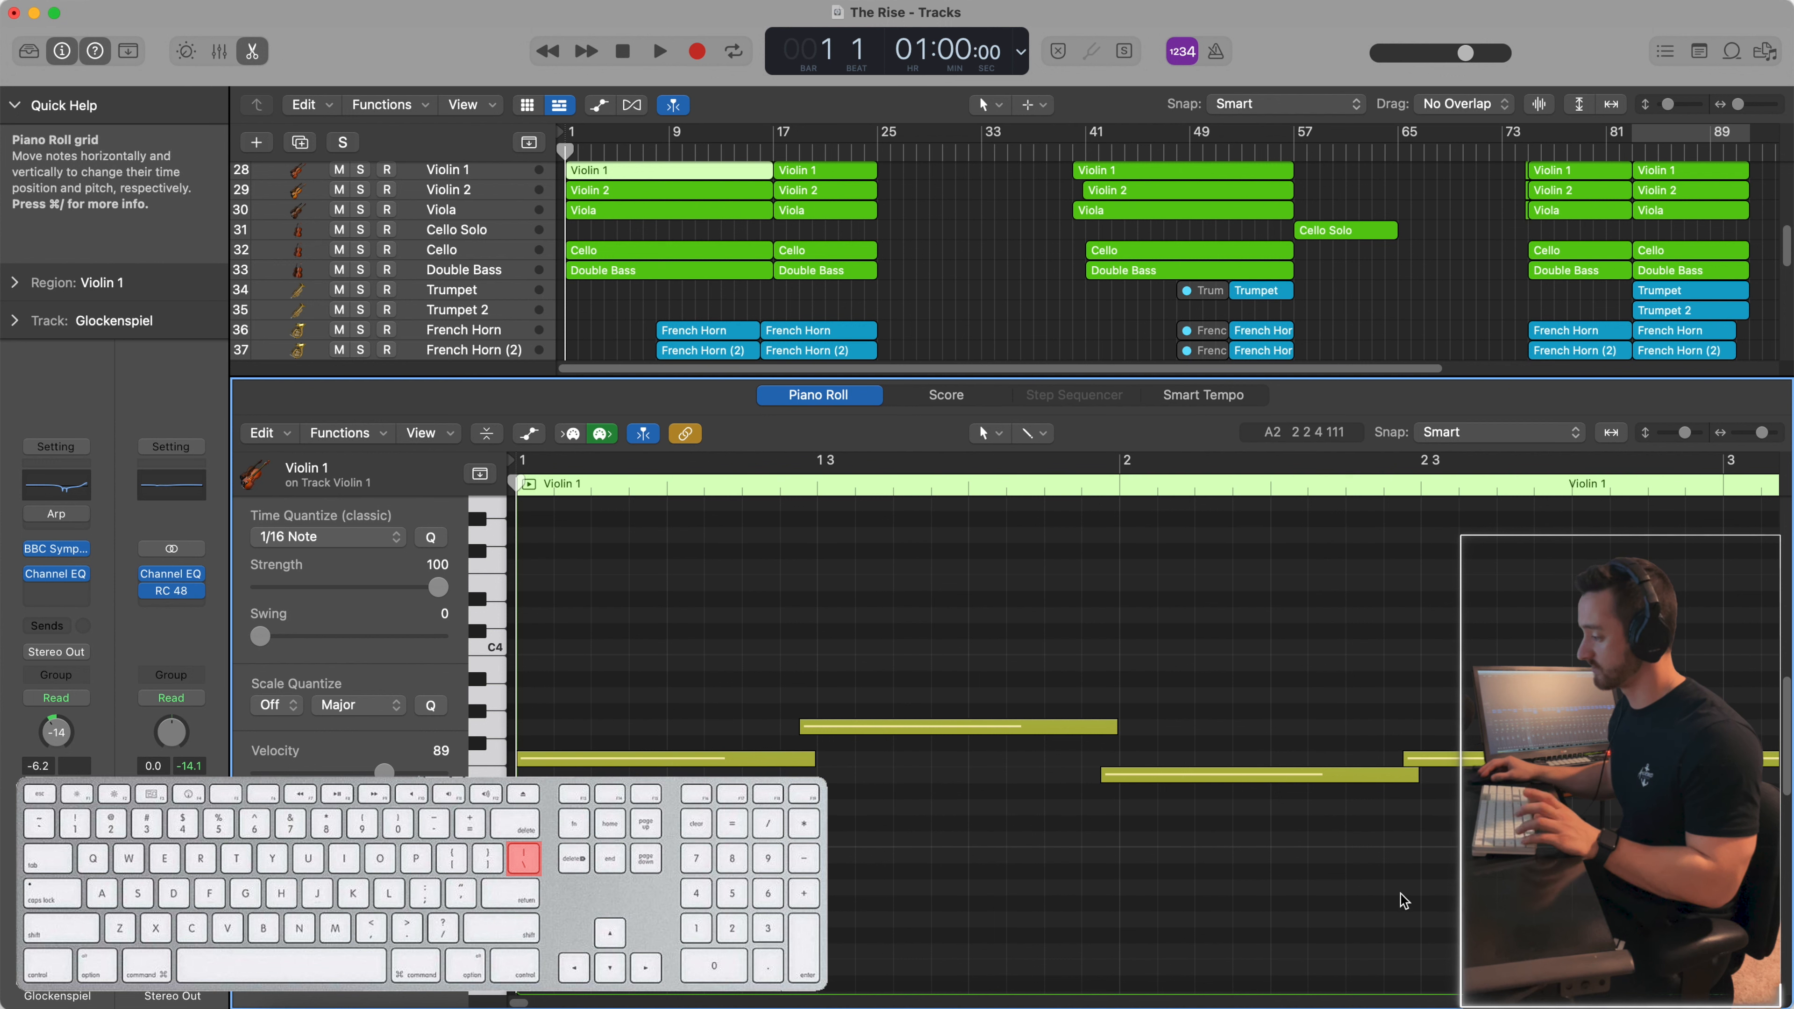
left_click(921, 726)
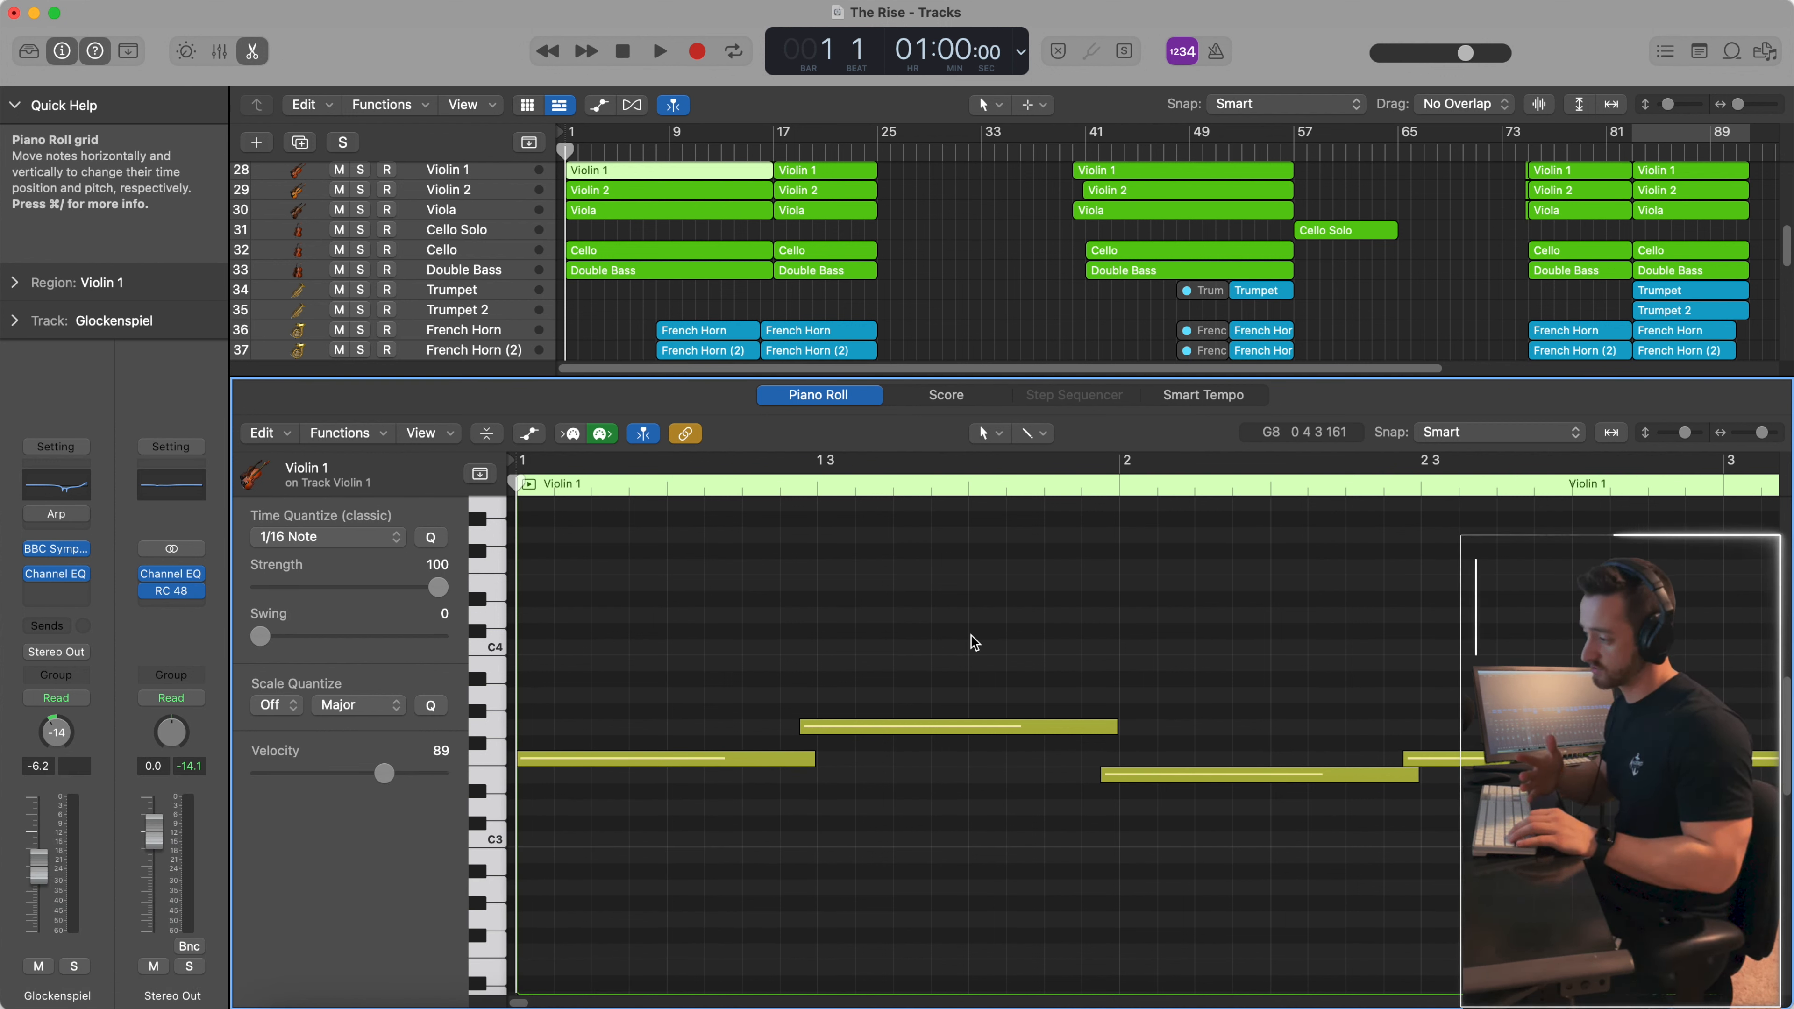
Step: Show the Piano Roll's automation lane, check its parameter choices with Ch. 1: Note Velocity kept, and hide the lane
key("a")
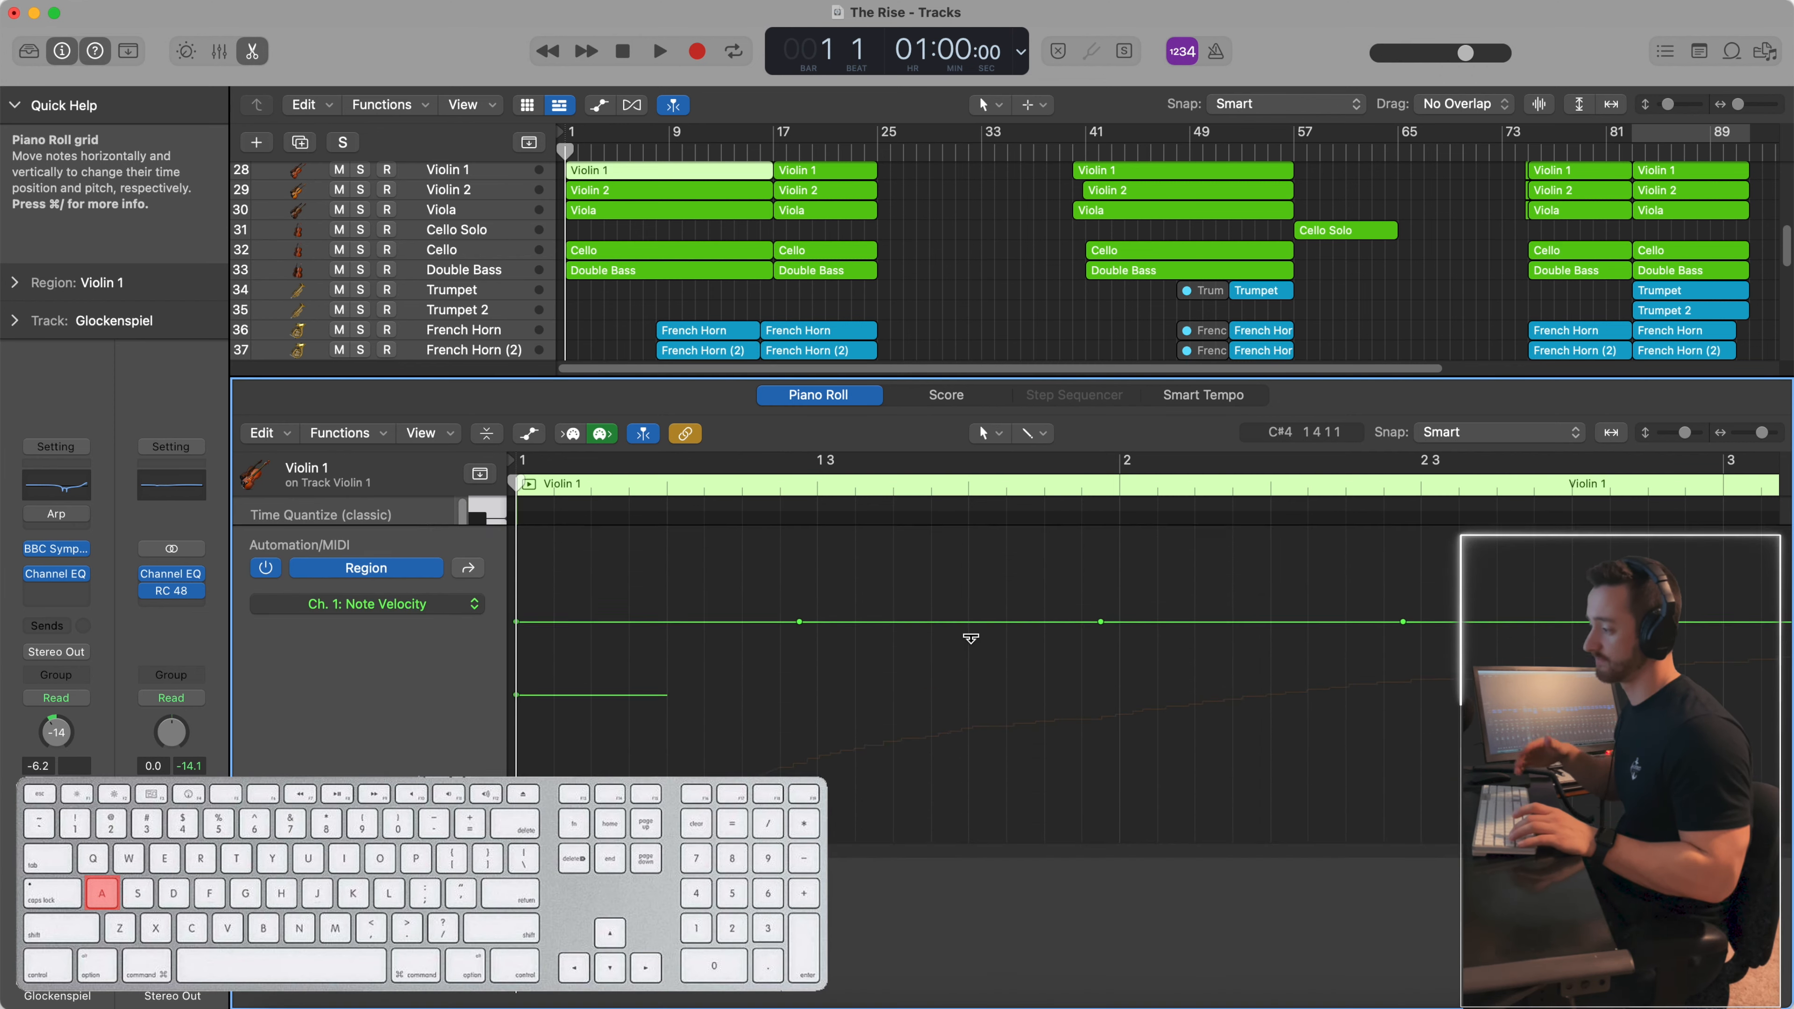
scroll(991, 627, "down", 5)
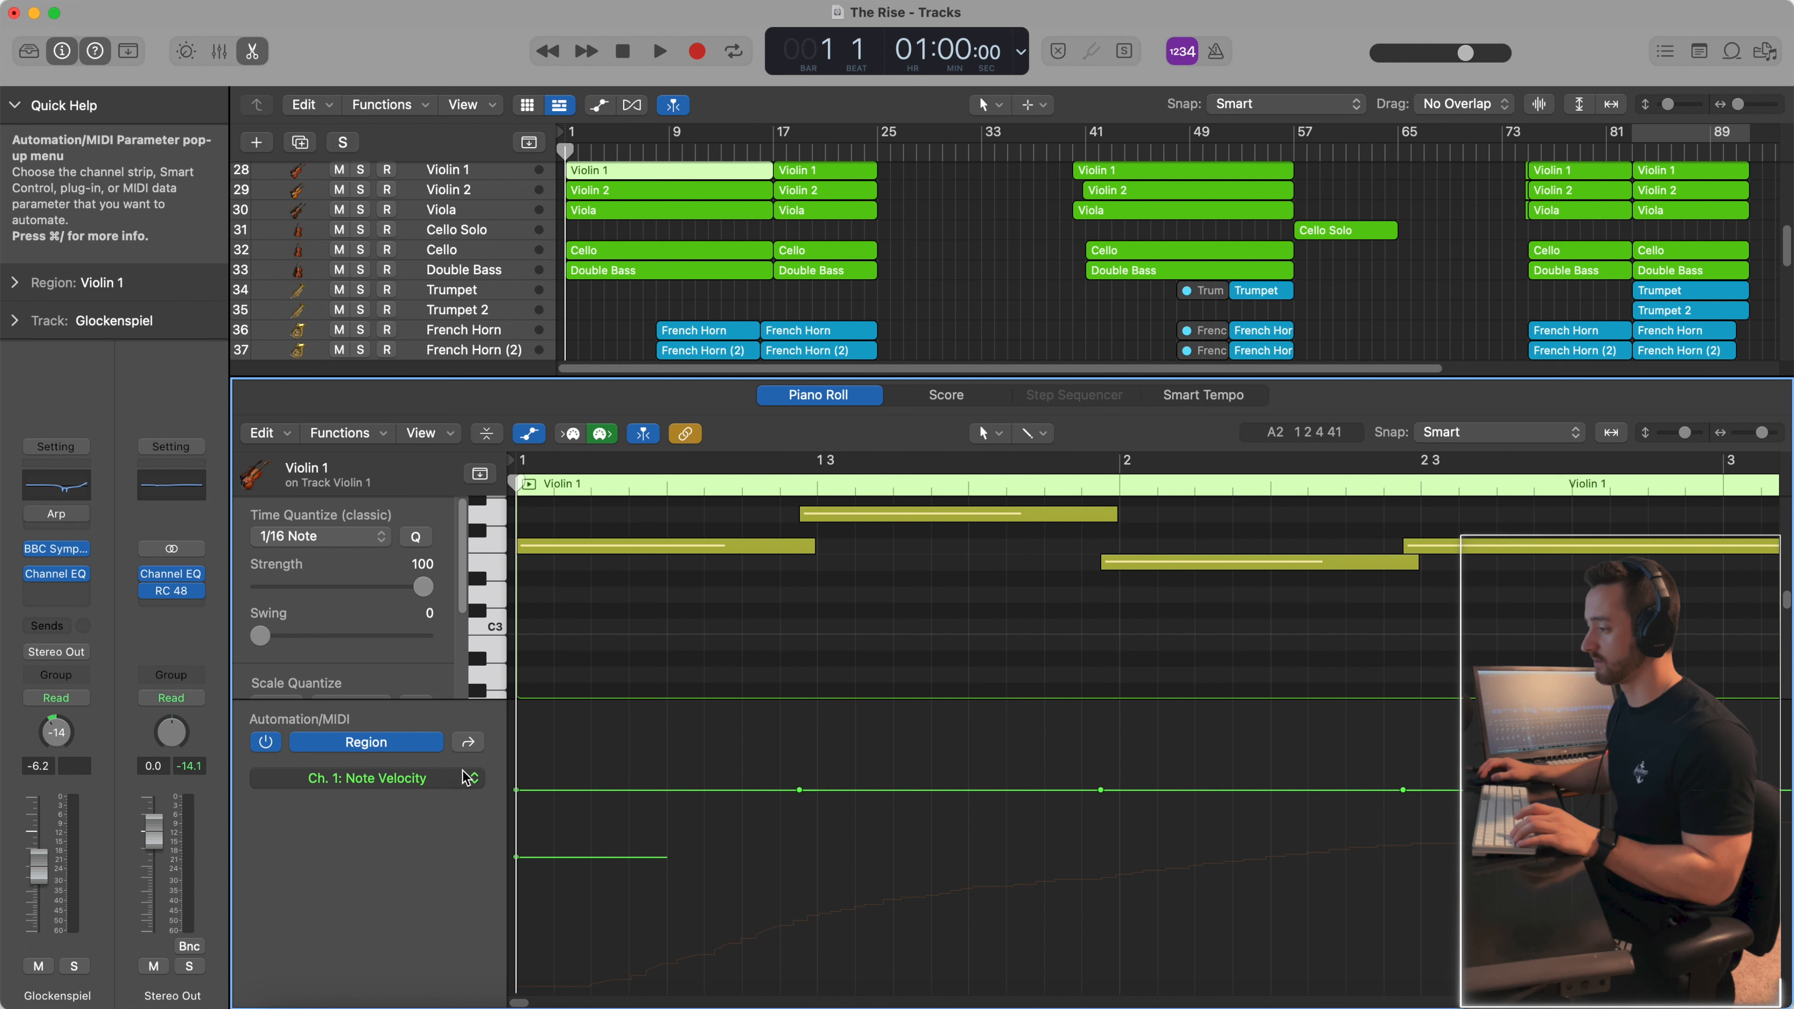
left_click(460, 769)
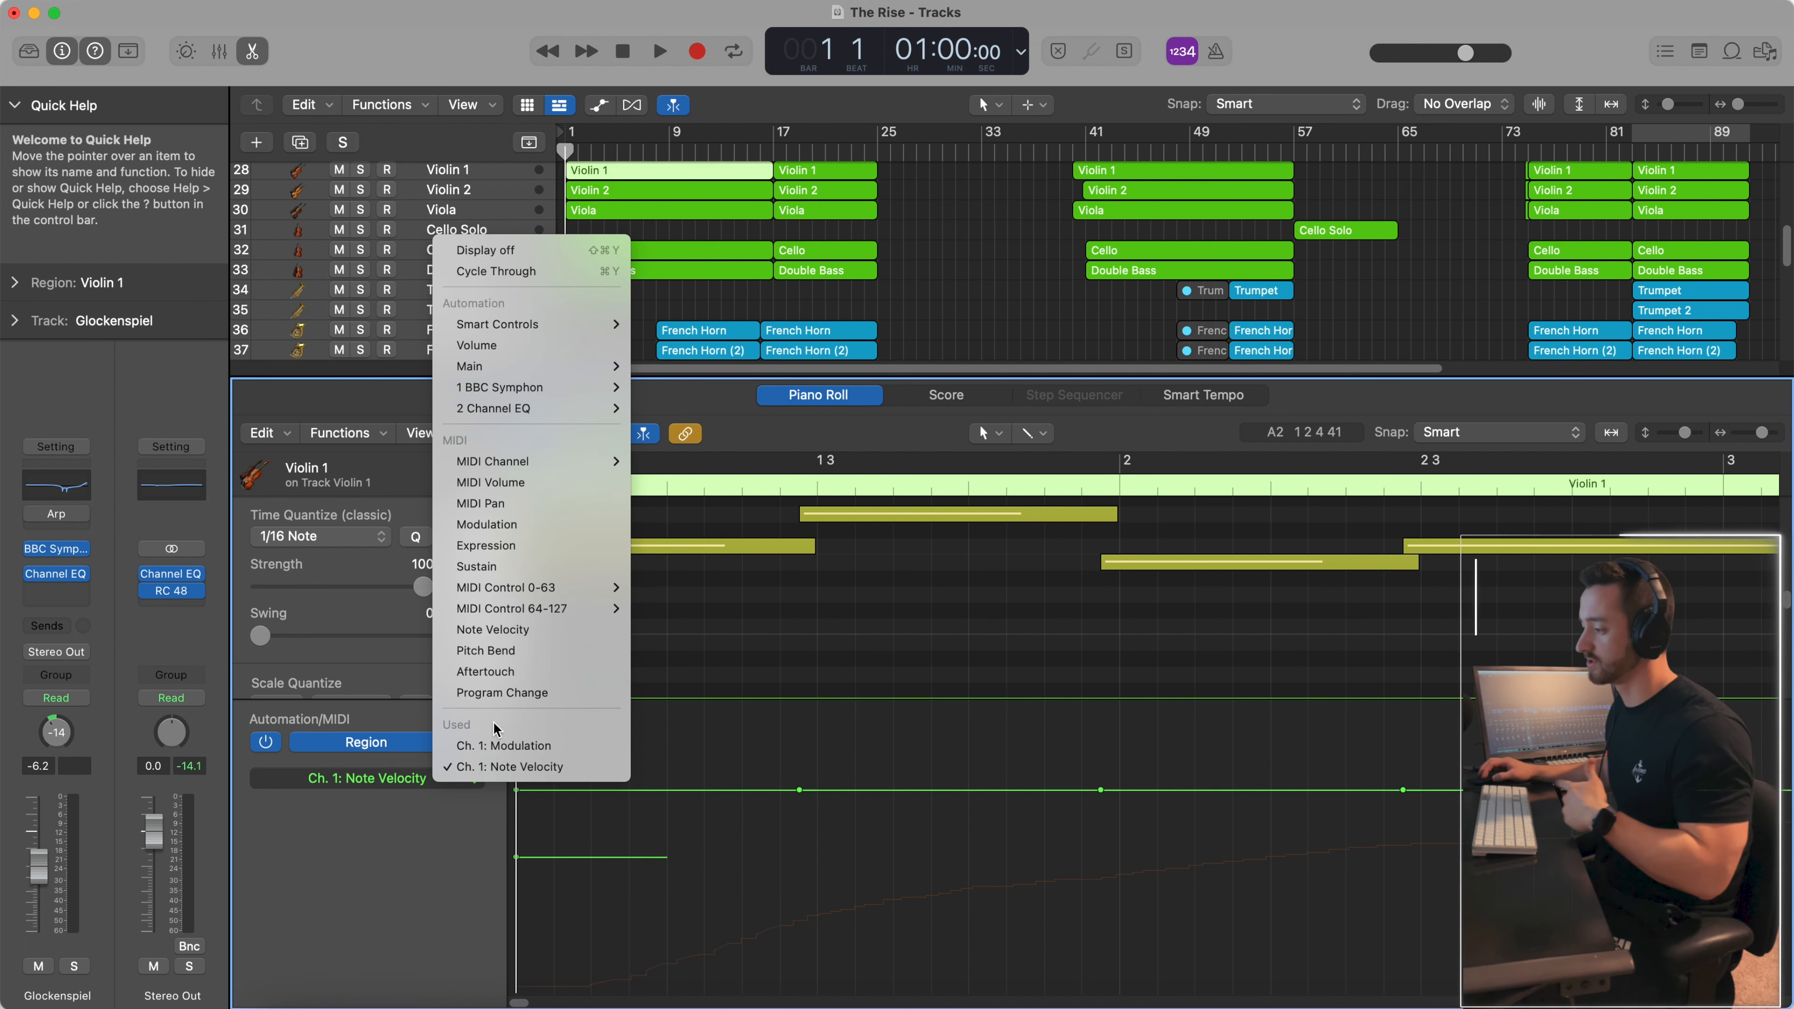
left_click(505, 766)
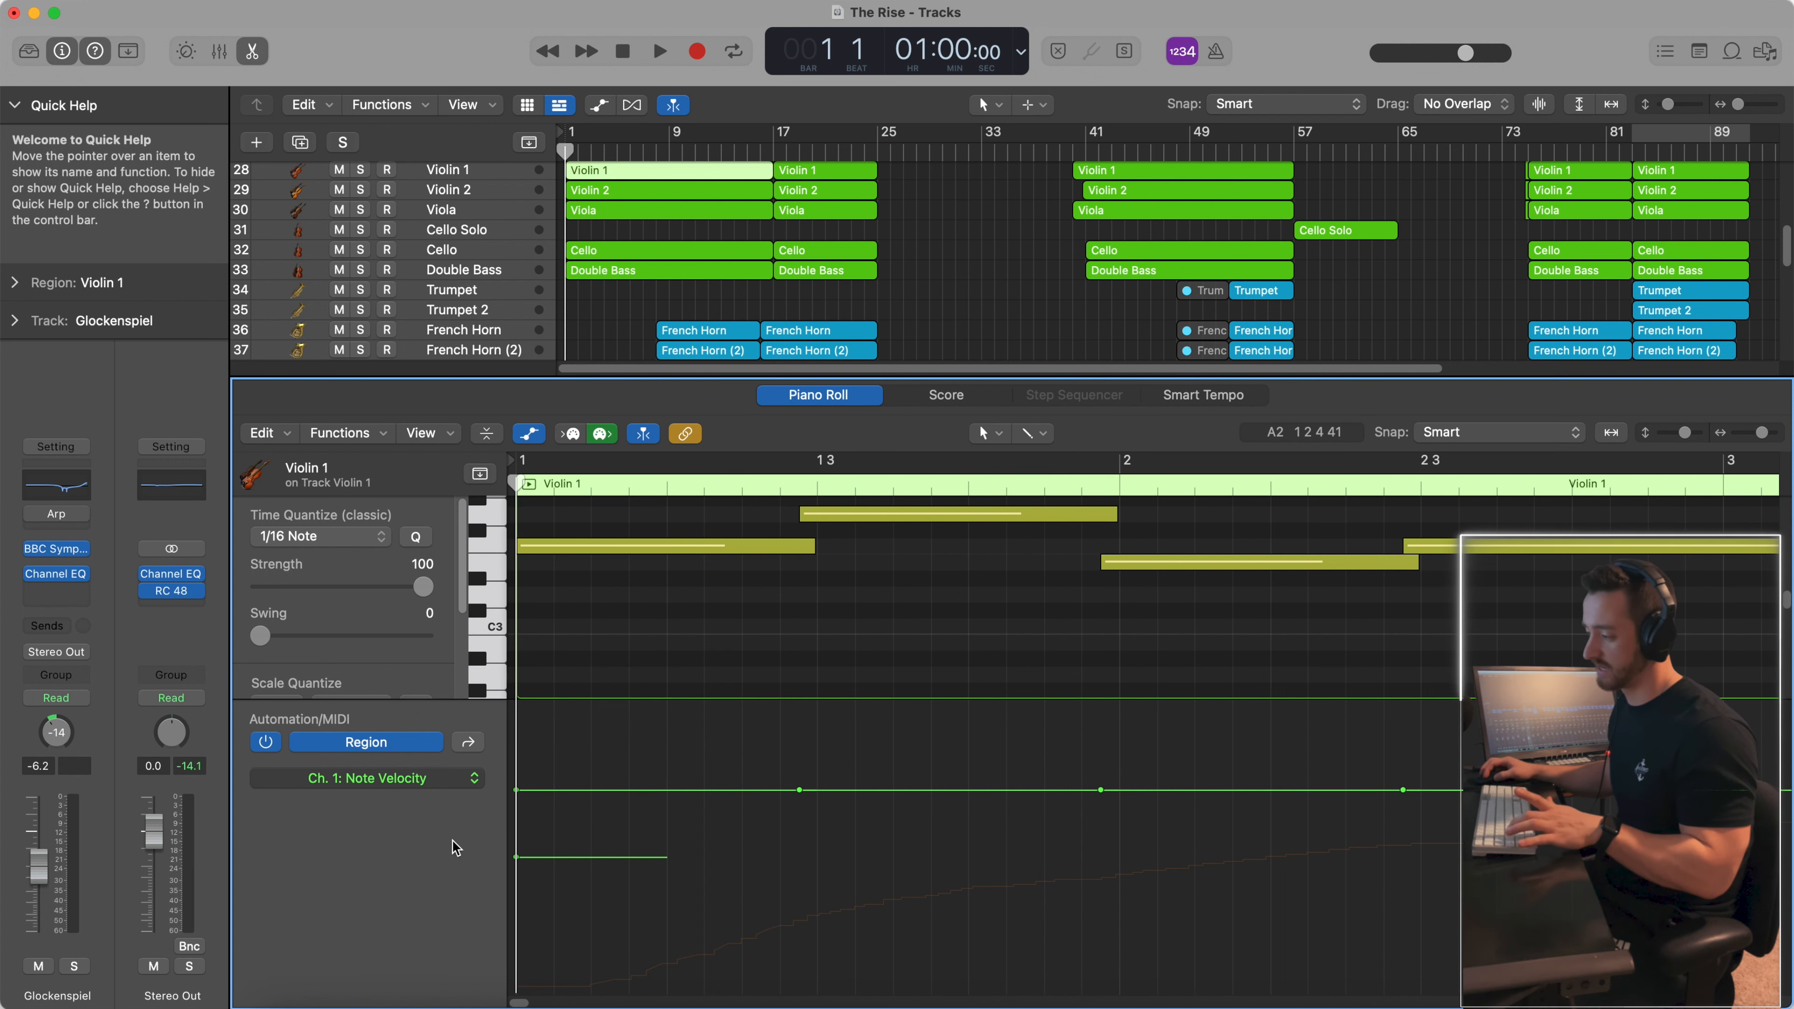
key("a")
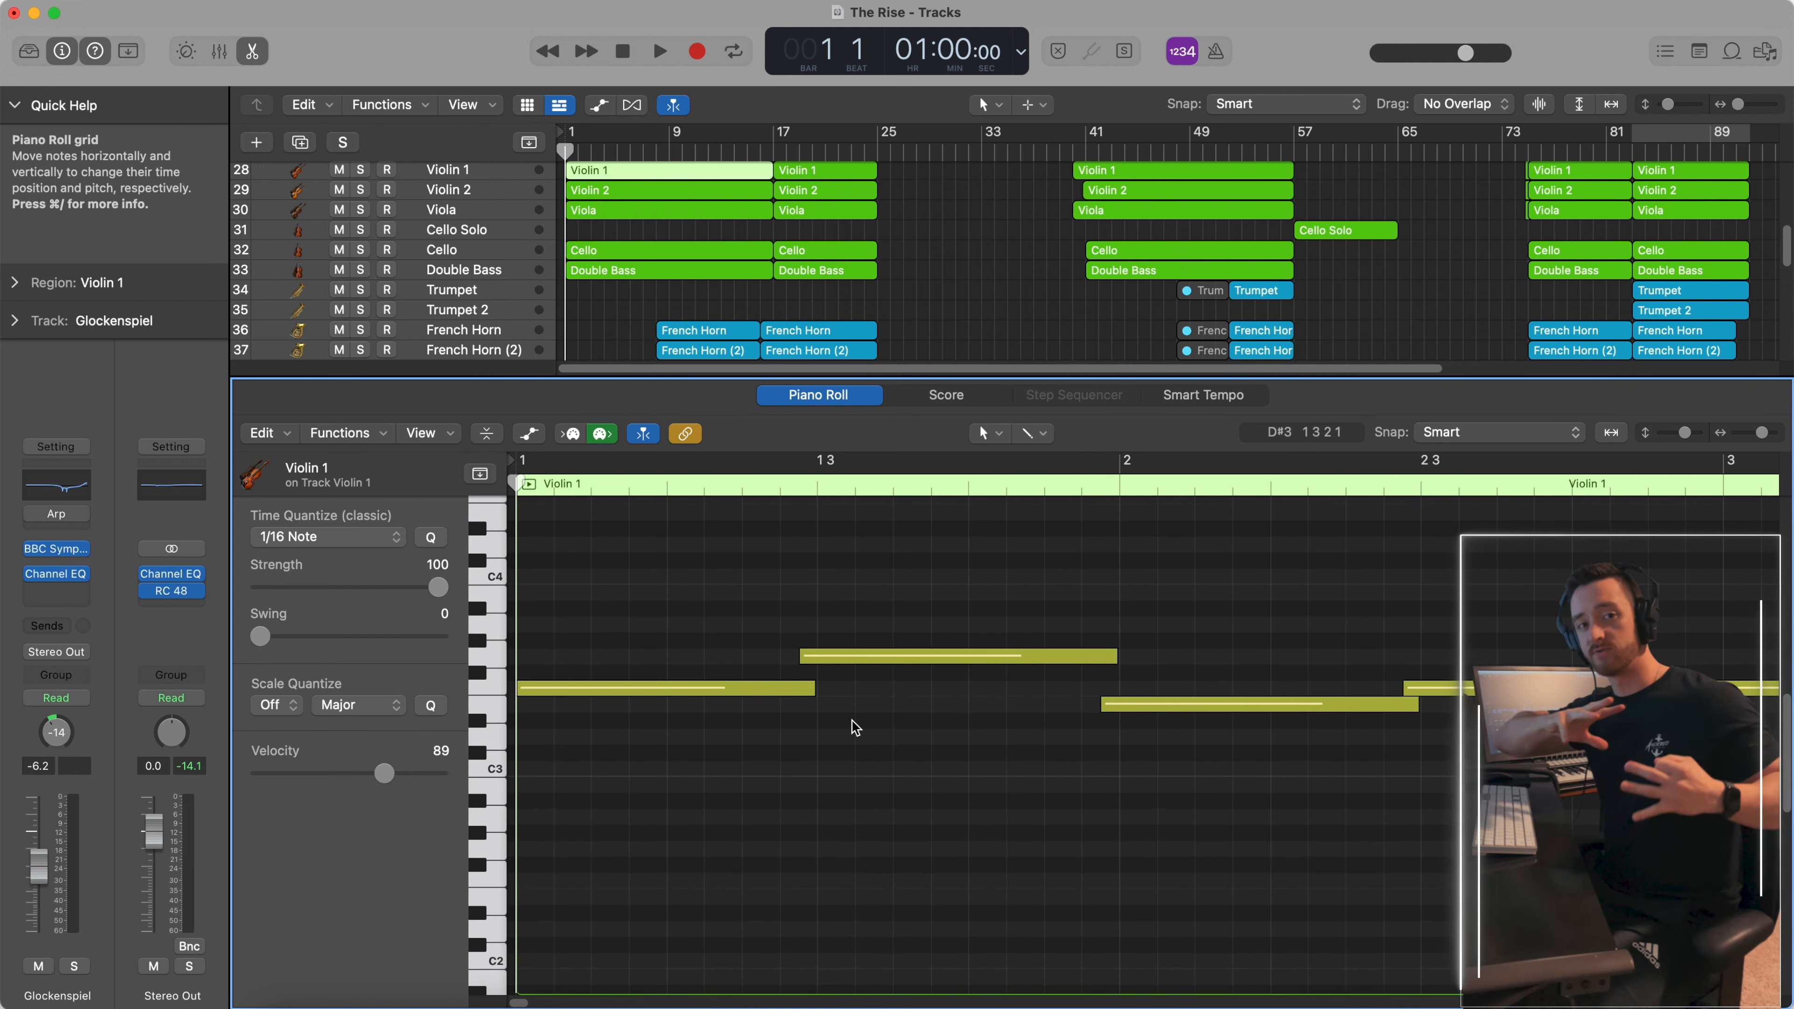